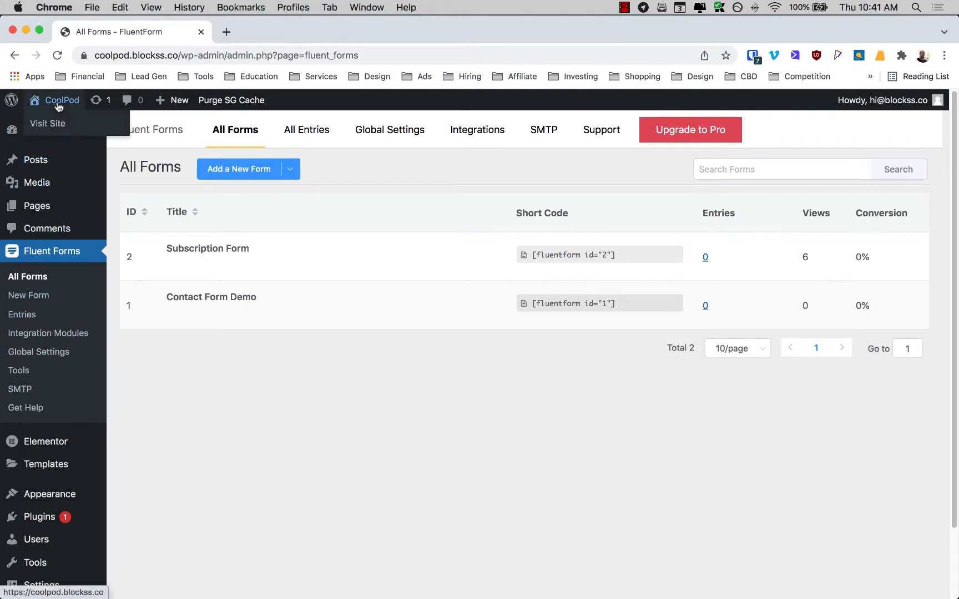
- Open the live CoolPod site in a new tab and examine the subscribe forms on its home page
left_click(60, 123, "super")
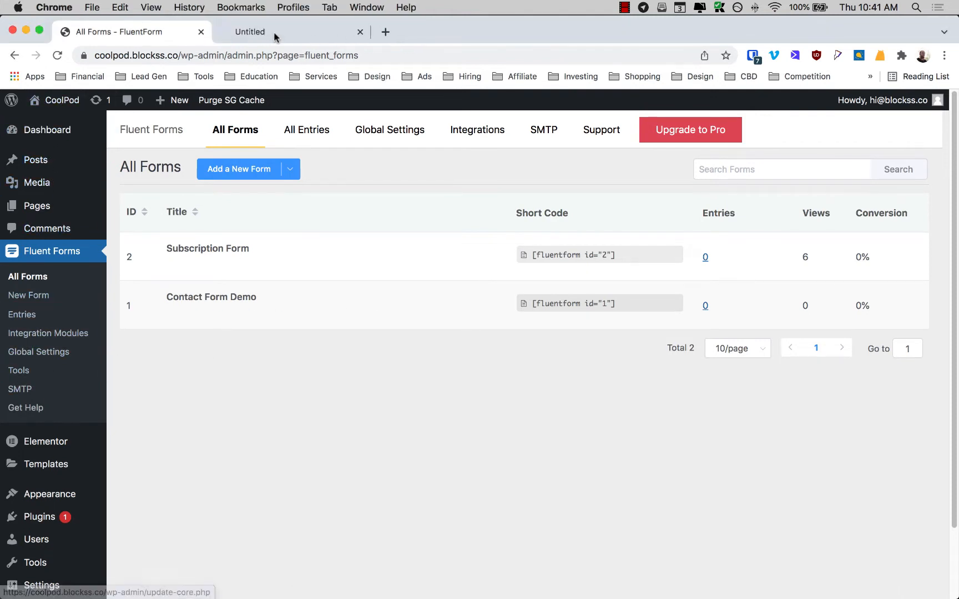
left_click(274, 32)
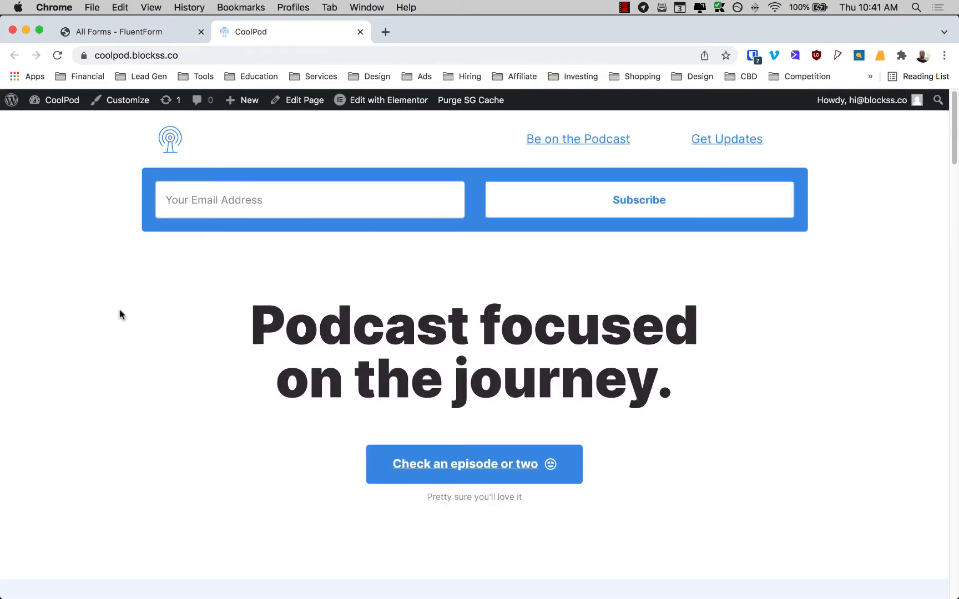
scroll(120, 314, "down", 15)
scroll(122, 315, "down", 15)
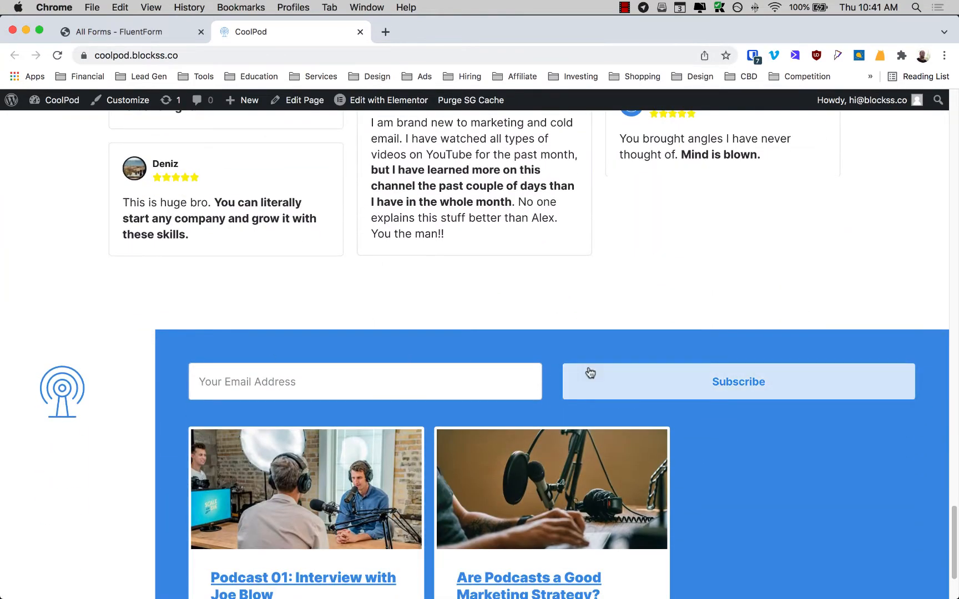
scroll(588, 373, "up", 15)
scroll(589, 371, "up", 10)
- Open the site's Get Updates page and examine the subscribe forms placed on it
left_click(734, 142)
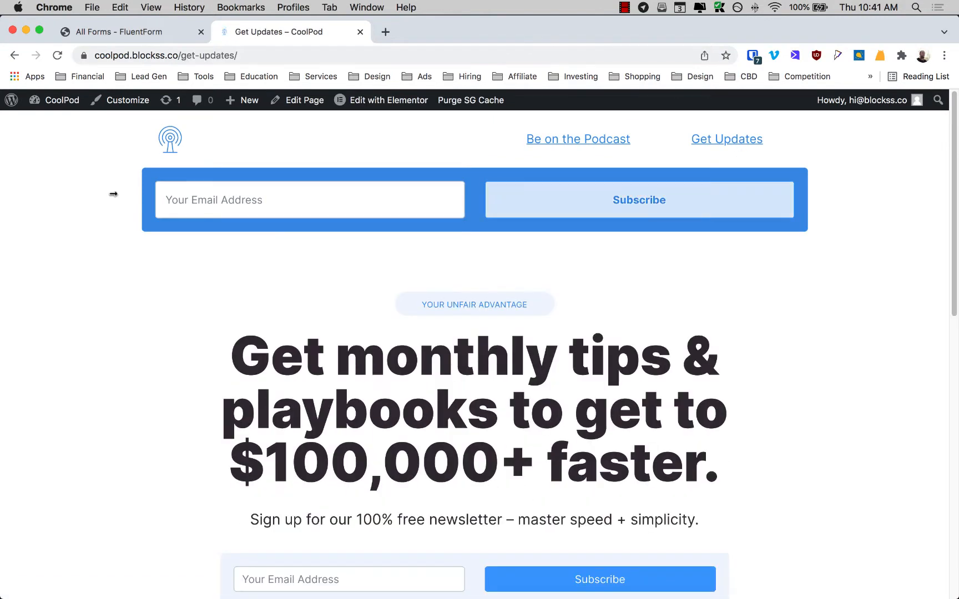
scroll(3, 238, "down", 6)
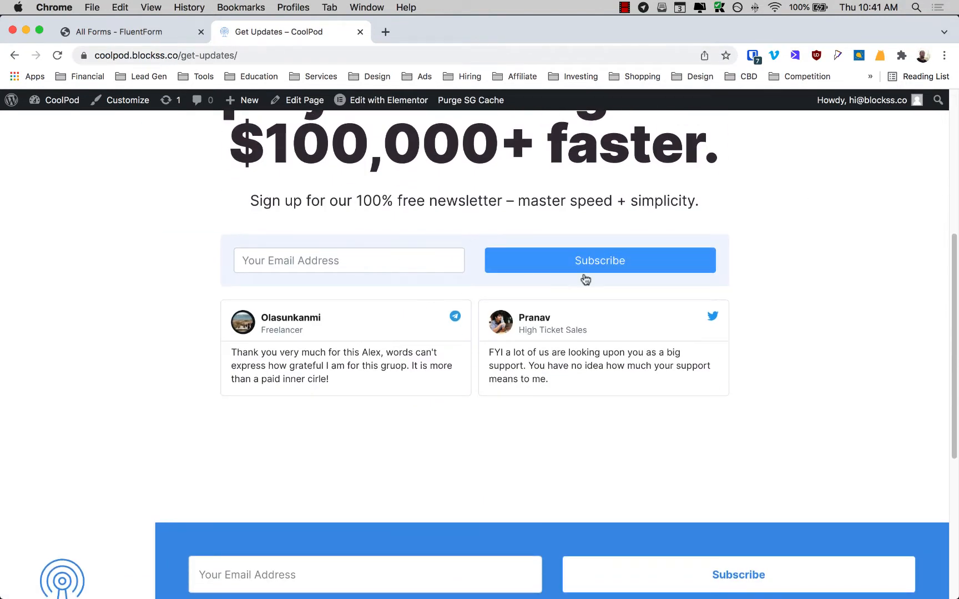
scroll(586, 272, "up", 1)
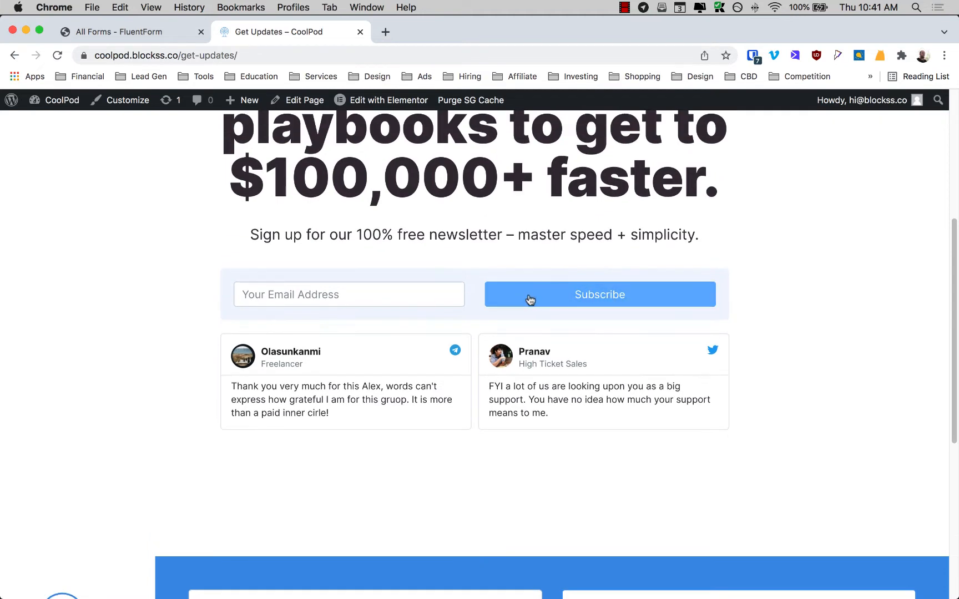
scroll(98, 311, "down", 5)
scroll(98, 311, "up", 10)
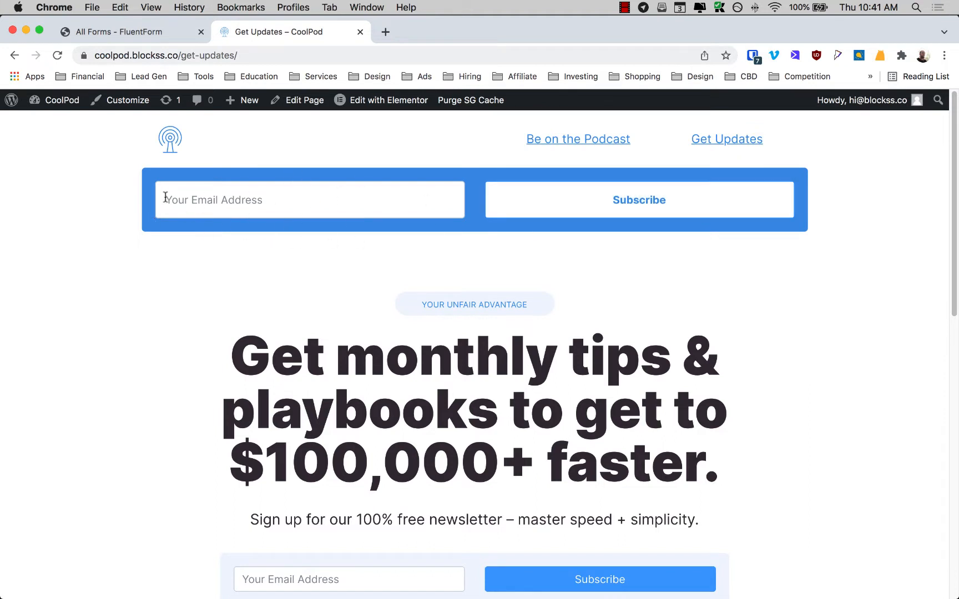
- Return to the forms list, open the Subscription Form for editing, and add a Three Column Container below the existing row
left_click(136, 40)
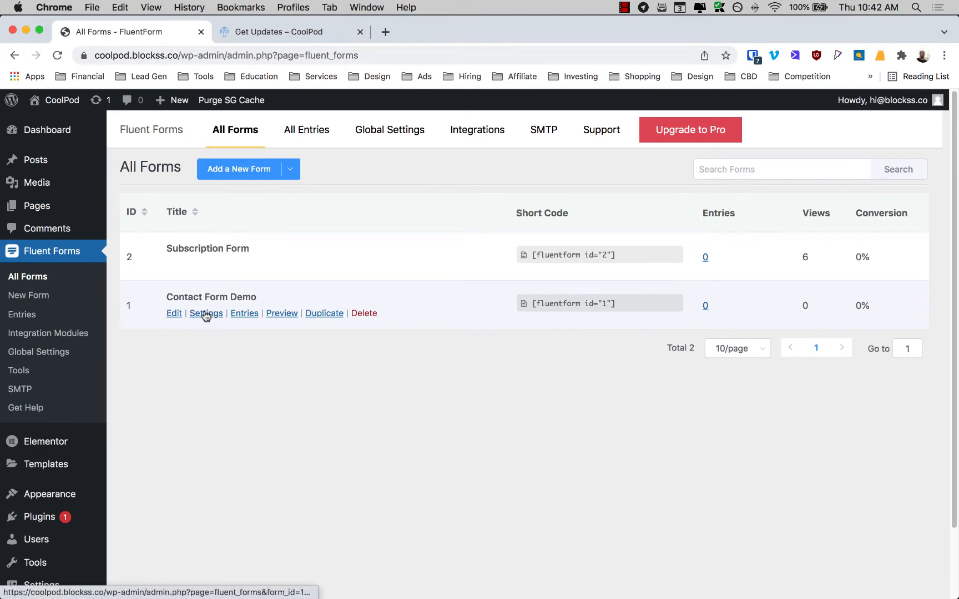
left_click(173, 265)
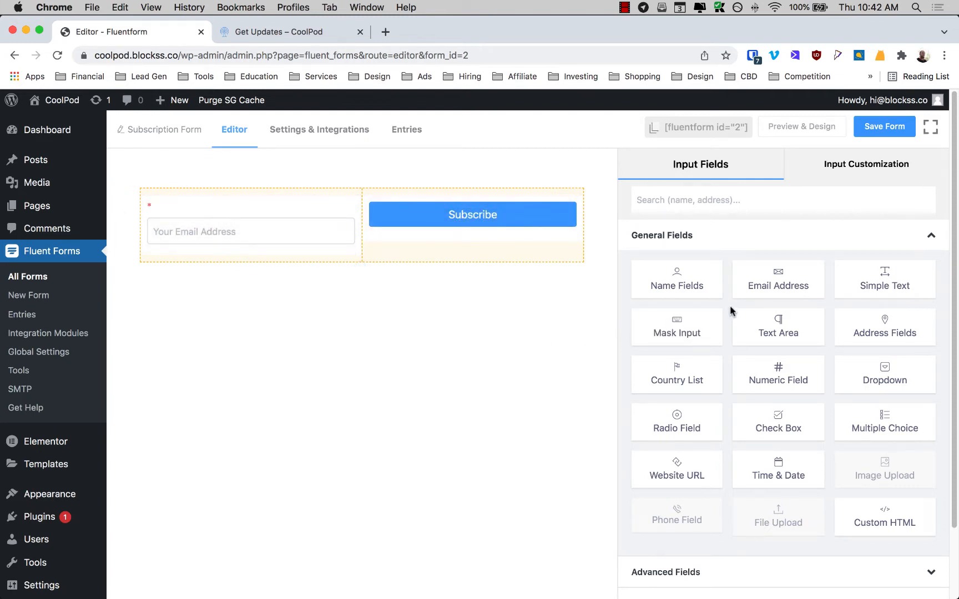
scroll(679, 233, "down", 2)
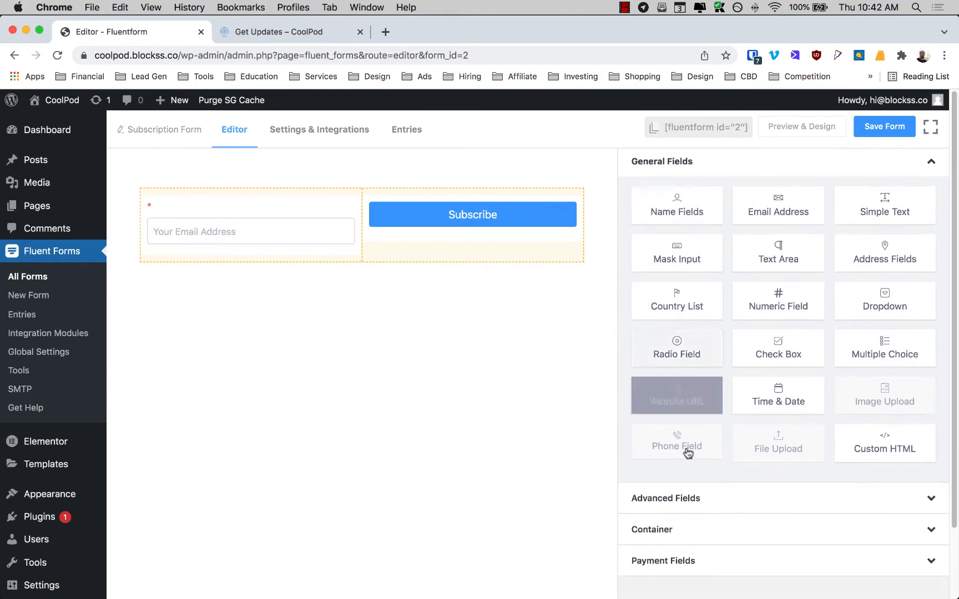
left_click(691, 498)
left_click(689, 528)
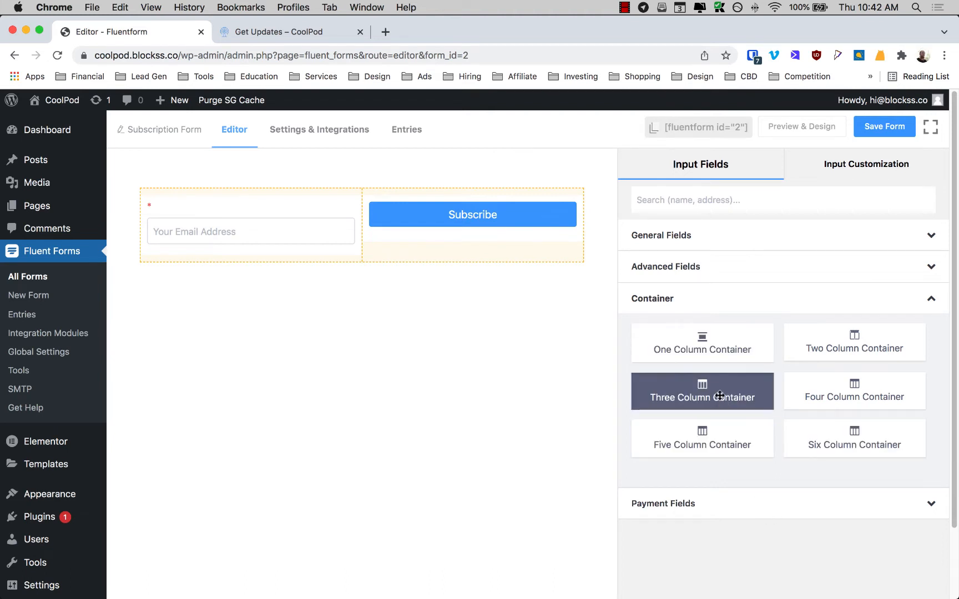
left_click_drag(720, 395, 405, 263)
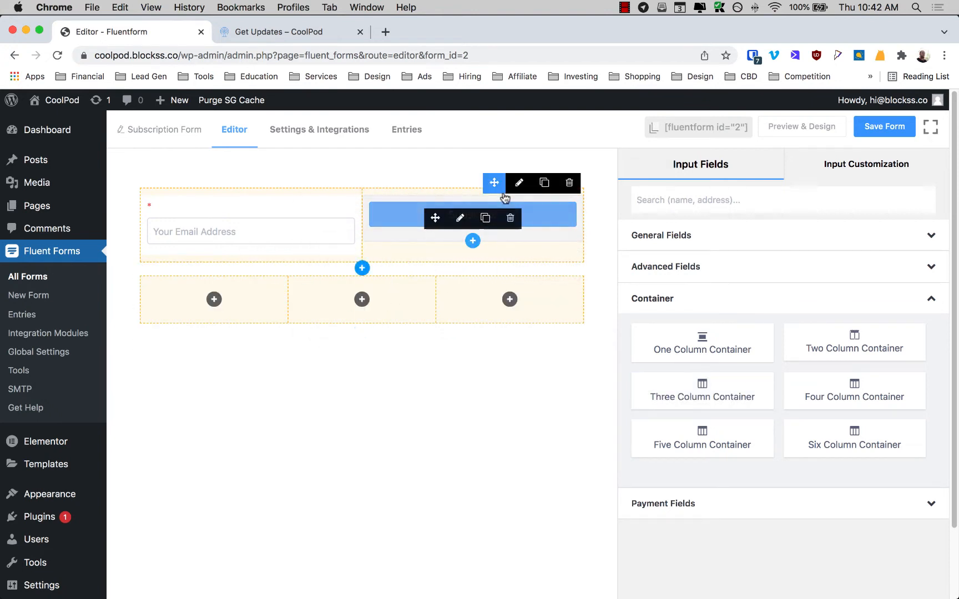
- Fill the three-column container with a new Simple Text field first, the existing email field second, and the Subscribe button third
left_click_drag(435, 218, 482, 299)
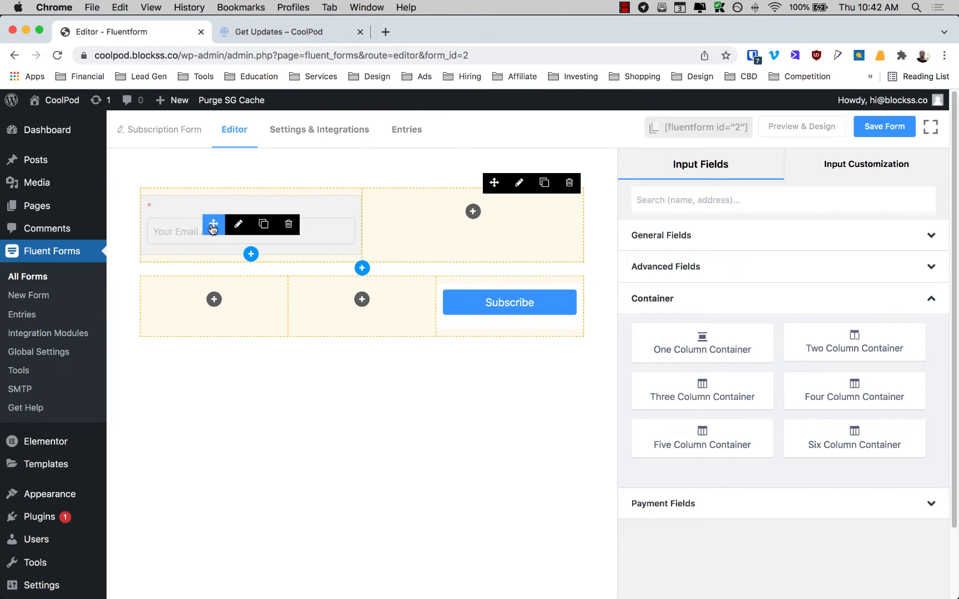
left_click_drag(213, 224, 350, 318)
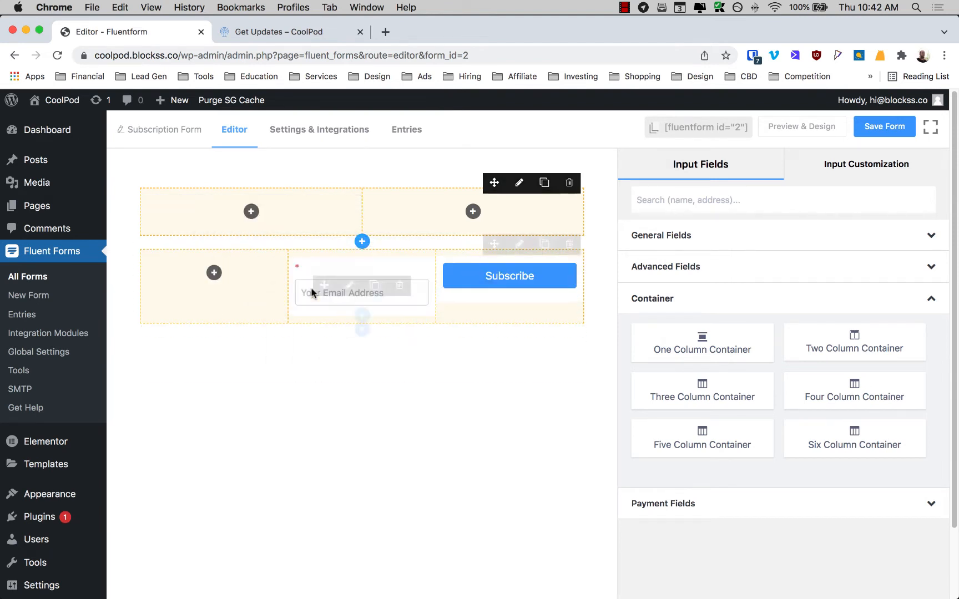
left_click(673, 234)
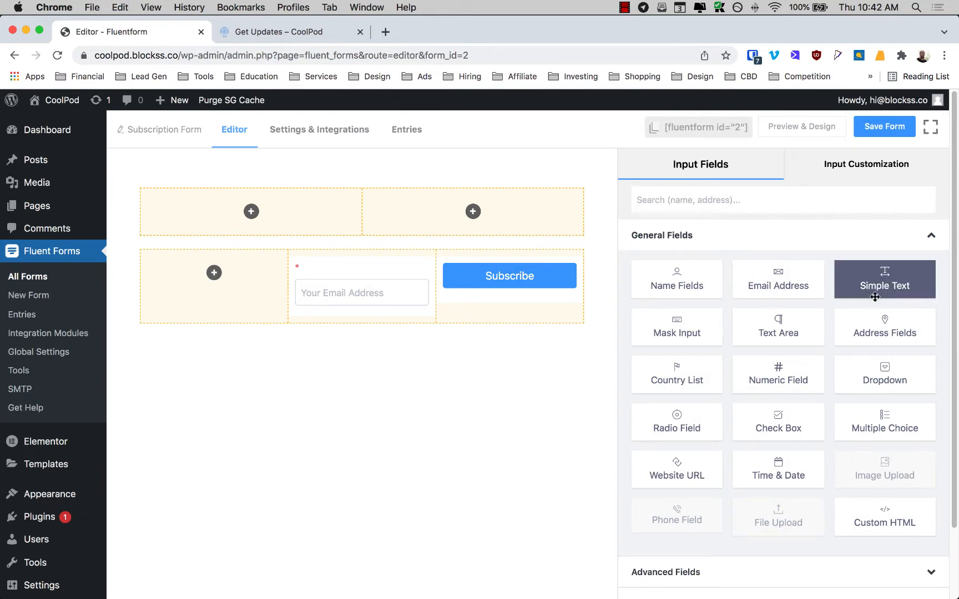
left_click_drag(882, 286, 207, 302)
- Try the Top, Right, Bottom and Left label placements on the new text field and settle on Hide Label
left_click(205, 264)
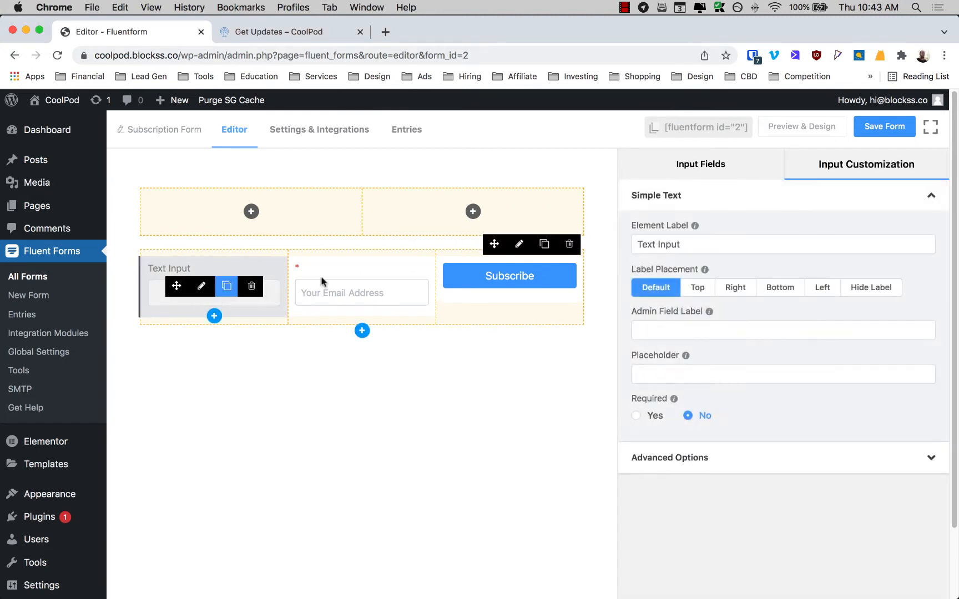
triple_click(709, 242)
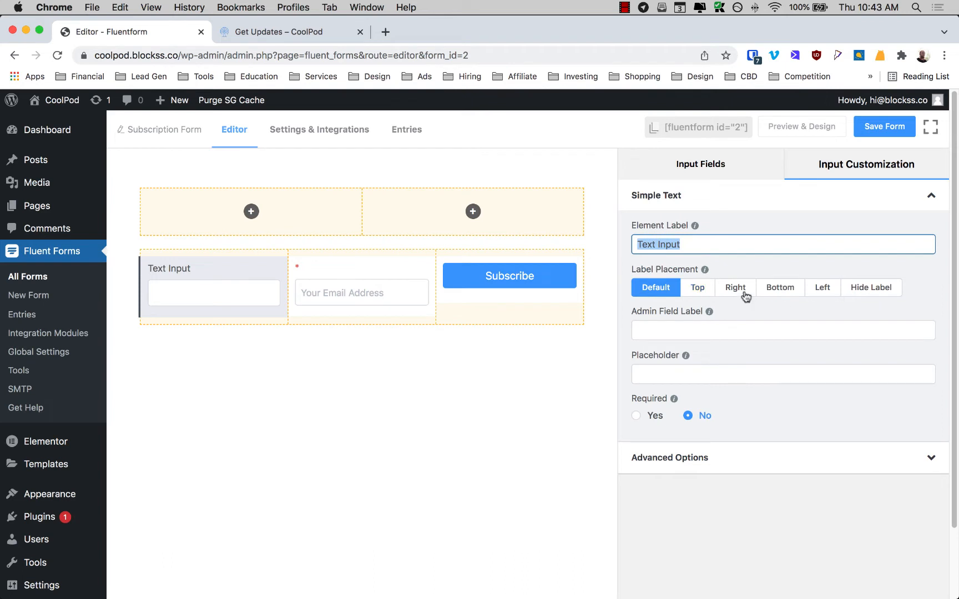
left_click(895, 285)
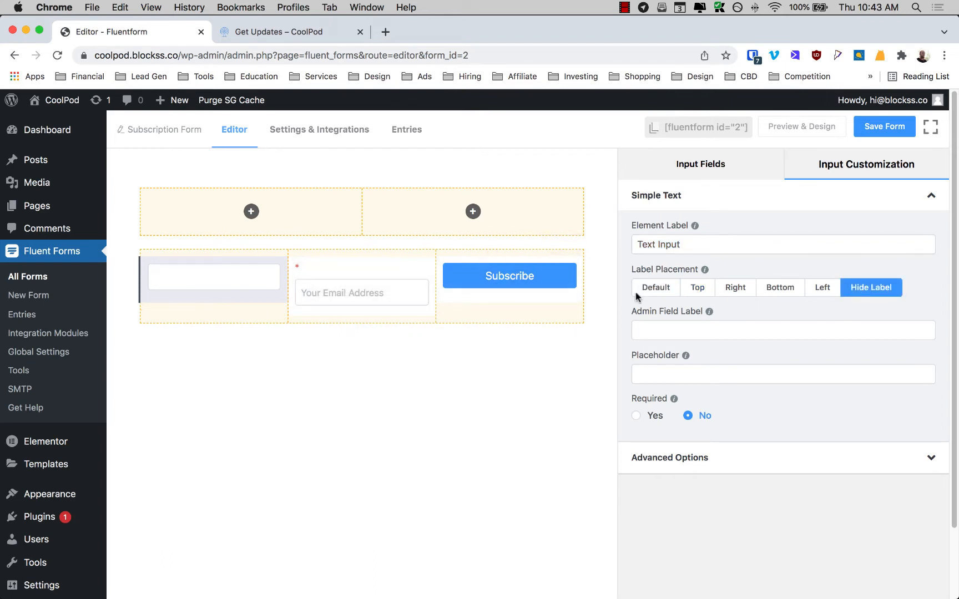
left_click(688, 286)
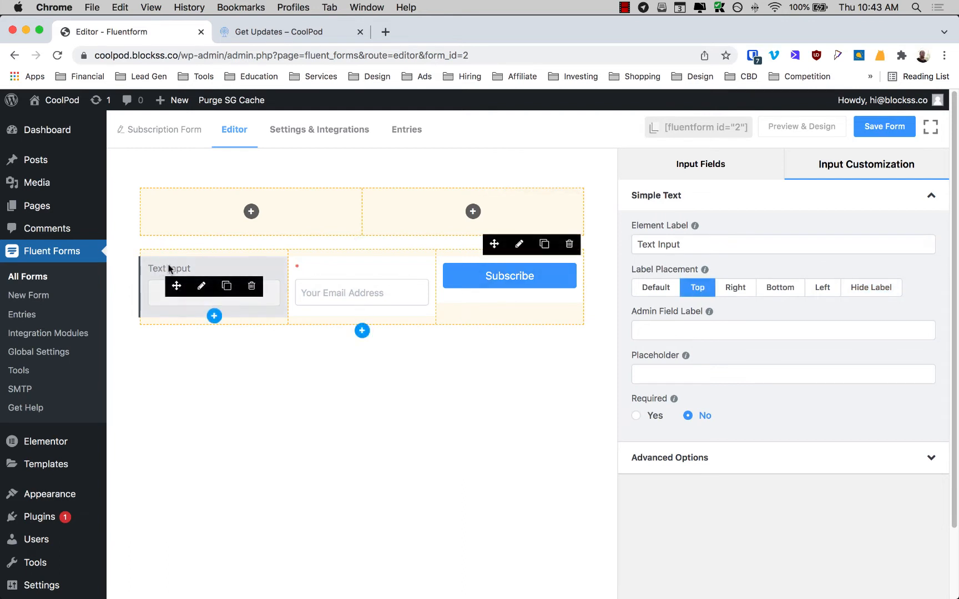
left_click(746, 287)
left_click(771, 287)
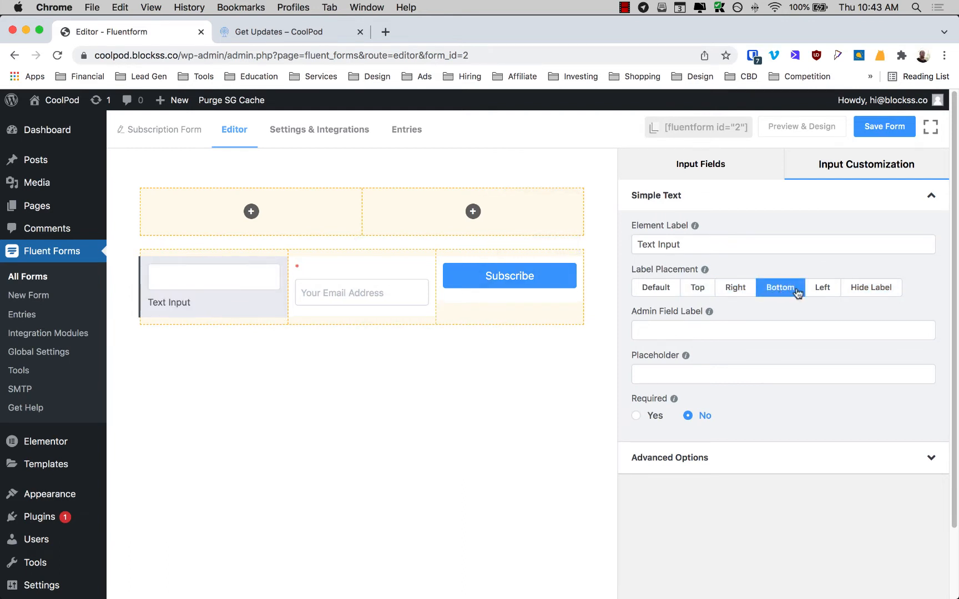
left_click(820, 288)
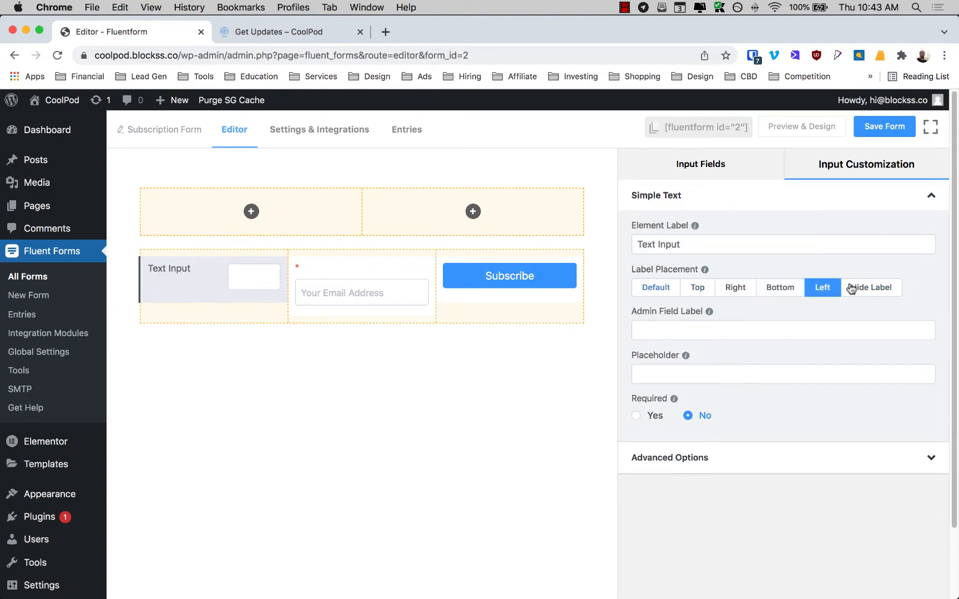
left_click(890, 290)
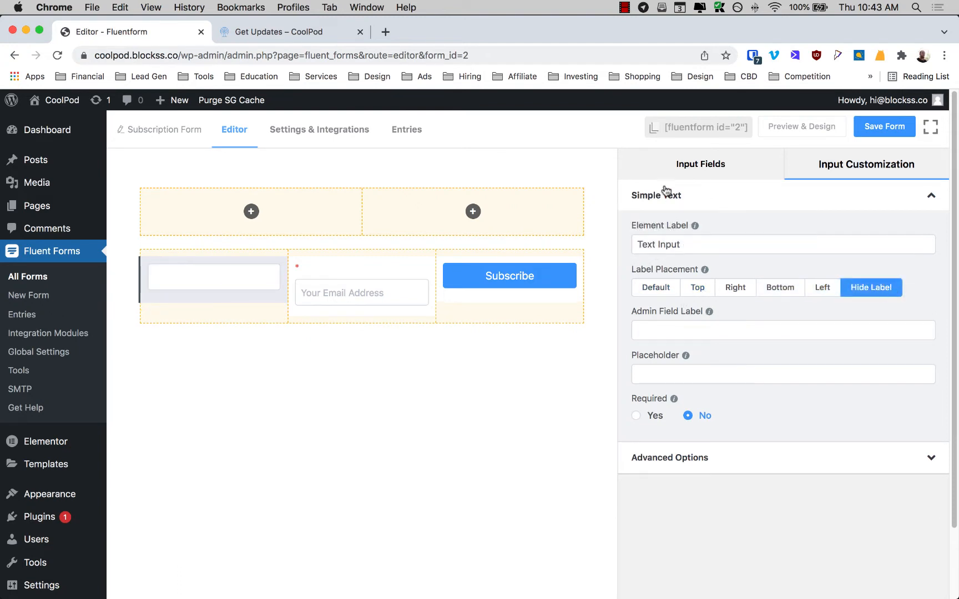
- Label the text field First Name with admin label firstname and placeholder Your First Name, and make it required
triple_click(694, 244)
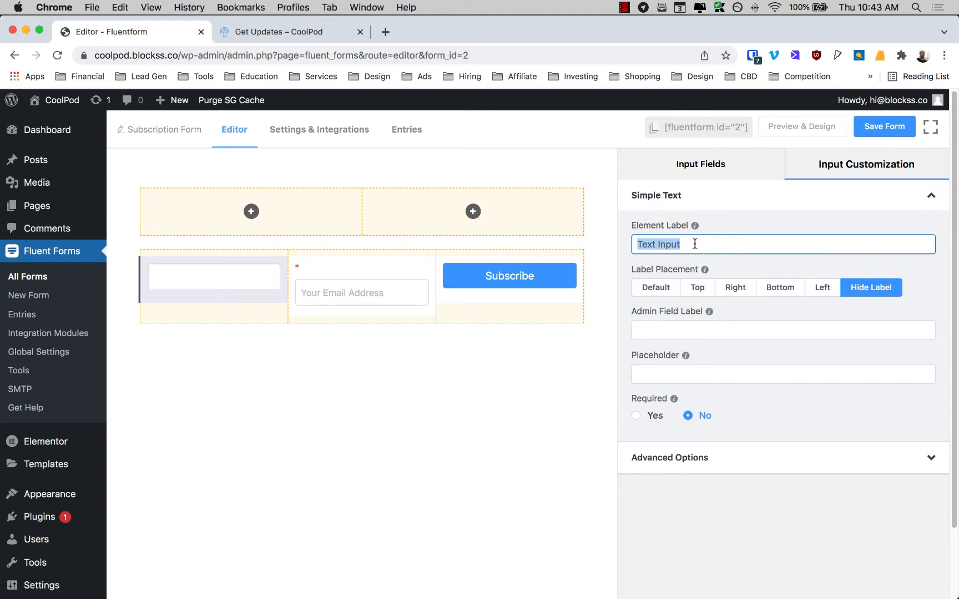
type("First Name")
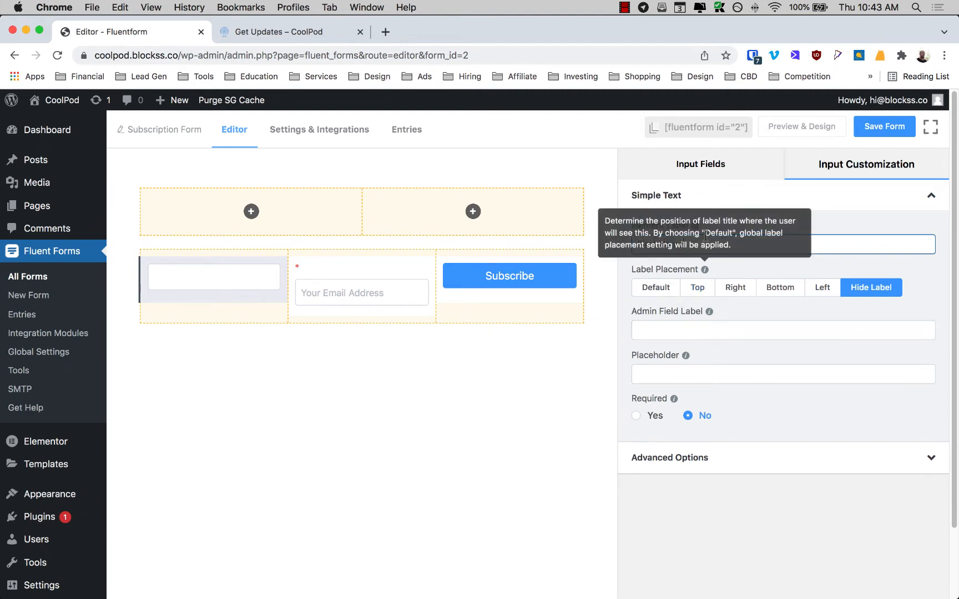
left_click(668, 326)
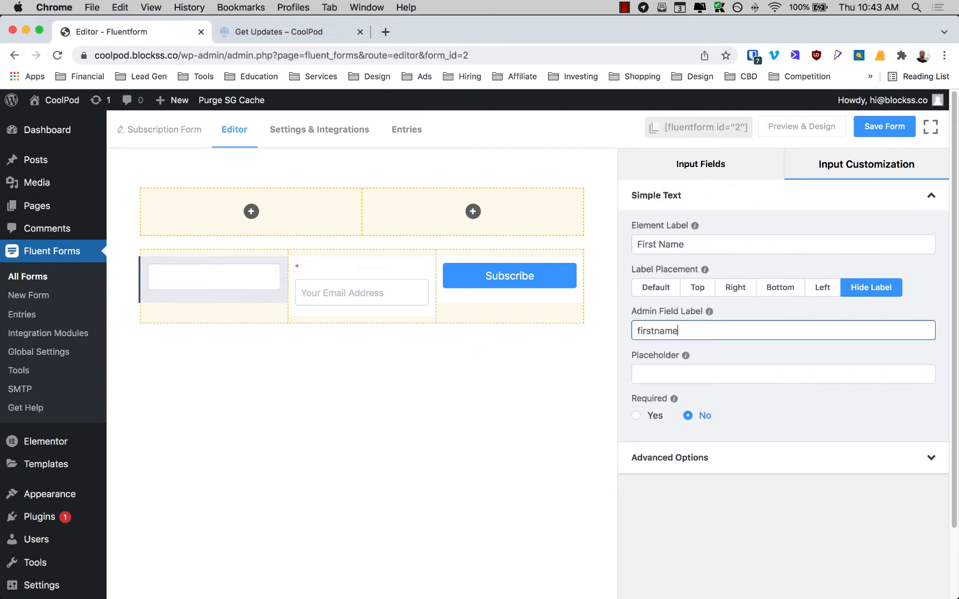
left_click(660, 368)
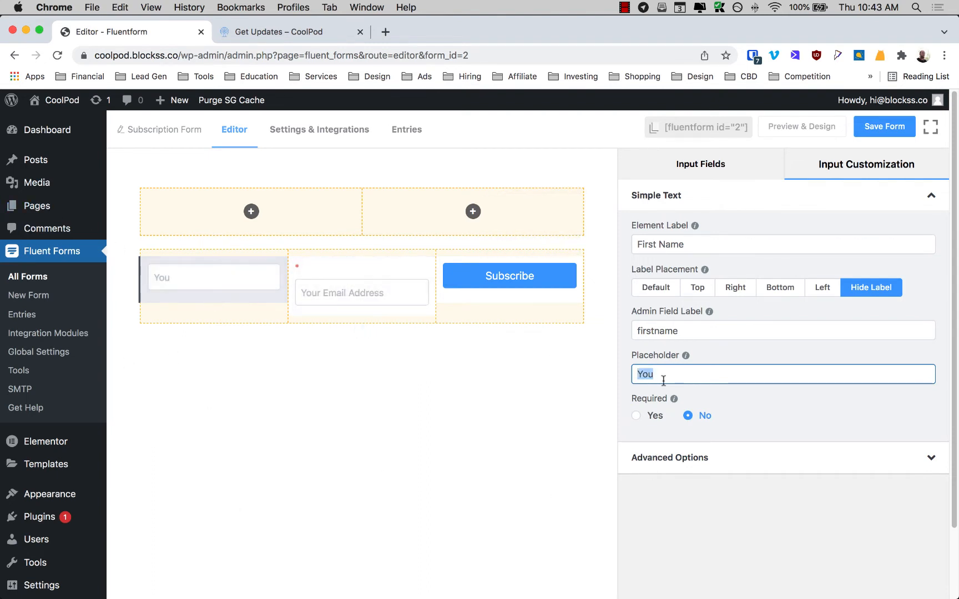
type("Your First Name")
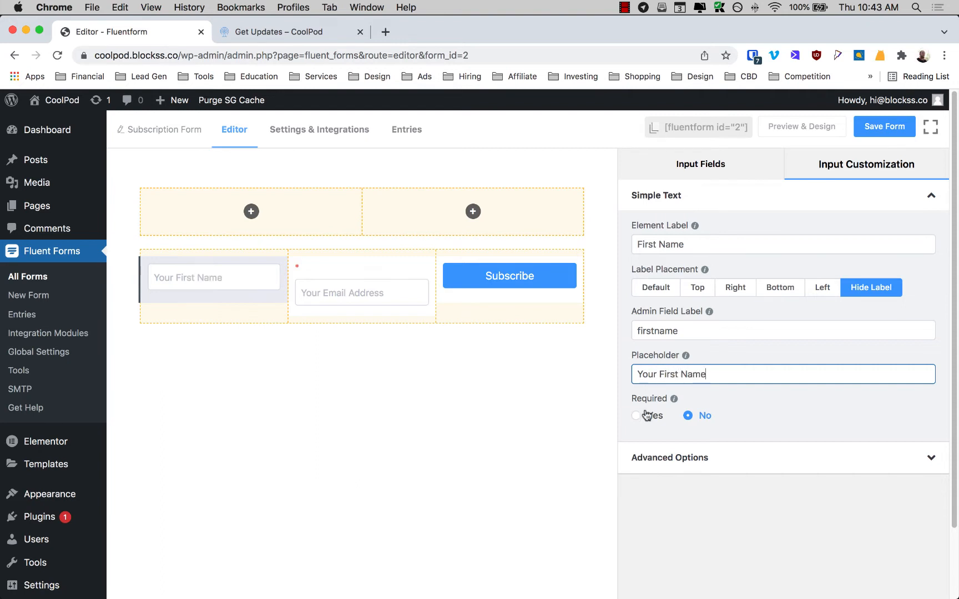
left_click(647, 415)
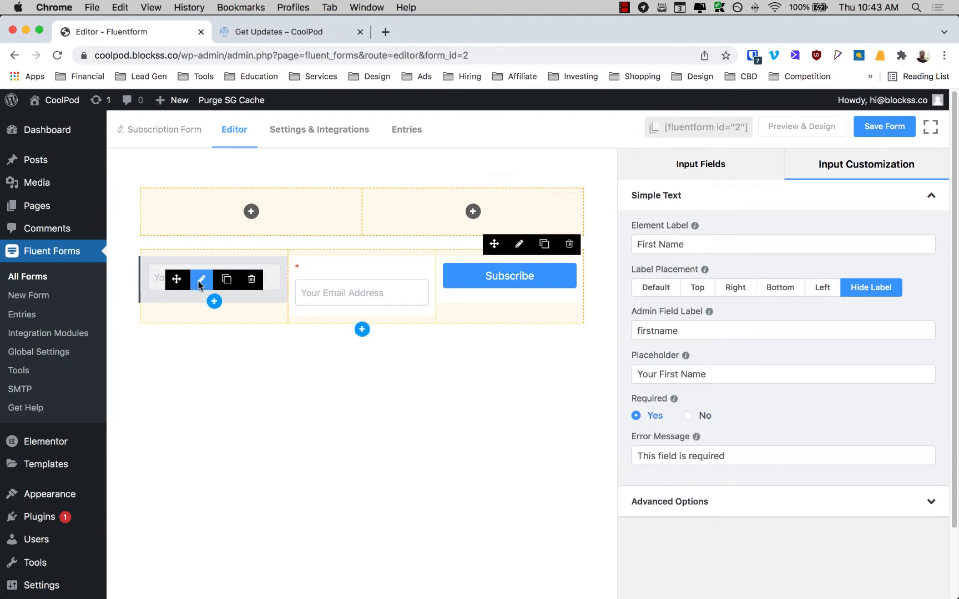
- Set the first name field's Name Attribute to name in its advanced options
left_click(716, 503)
scroll(738, 438, "down", 2)
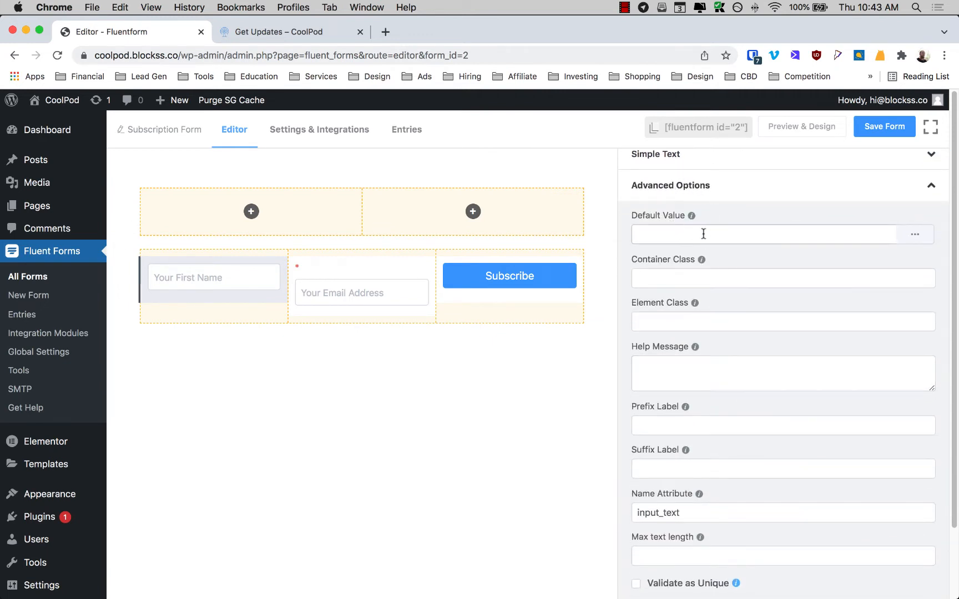
scroll(702, 233, "down", 2)
scroll(709, 210, "down", 1)
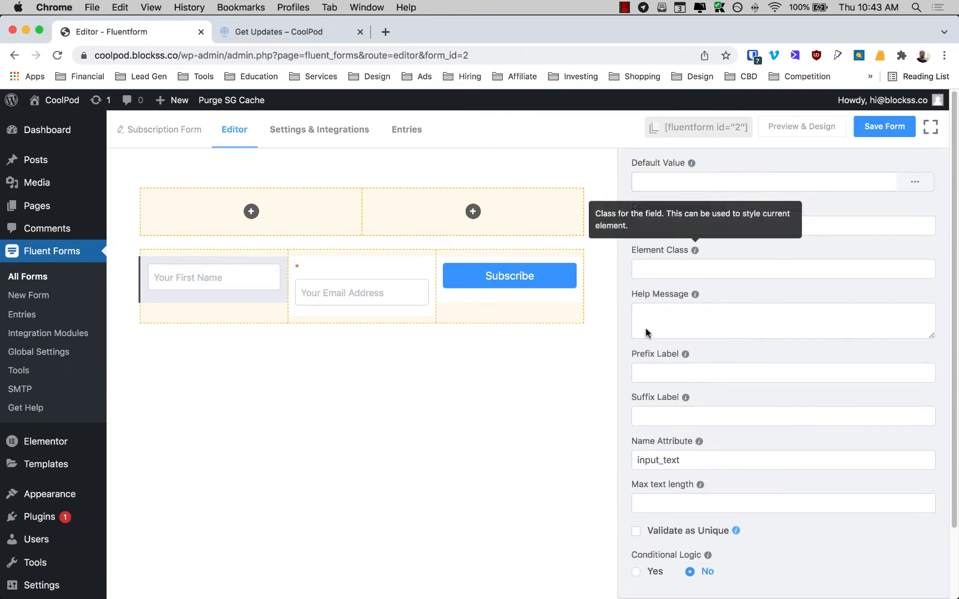
mouse_move(695, 294)
scroll(716, 310, "down", 1)
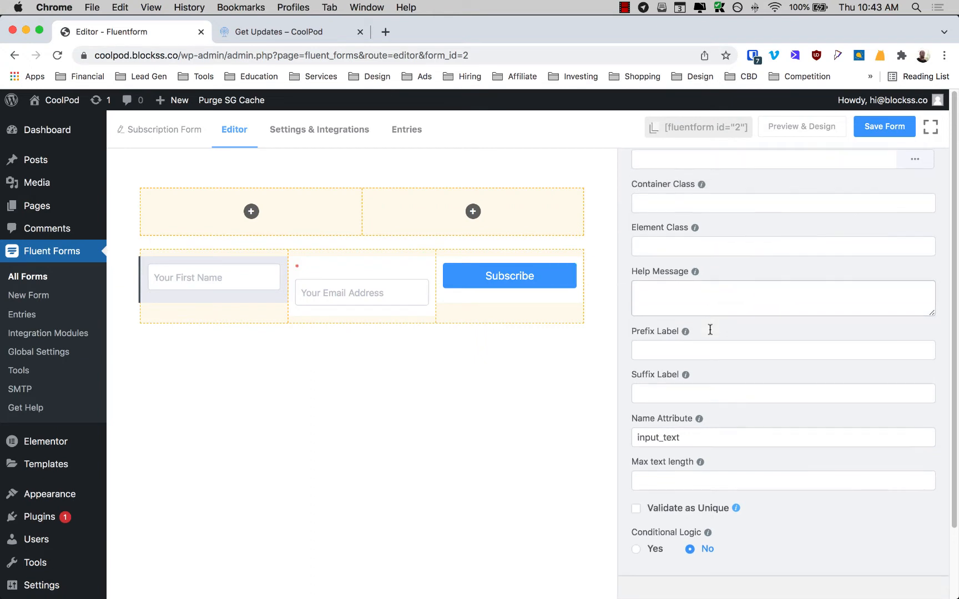
left_click_drag(686, 439, 618, 434)
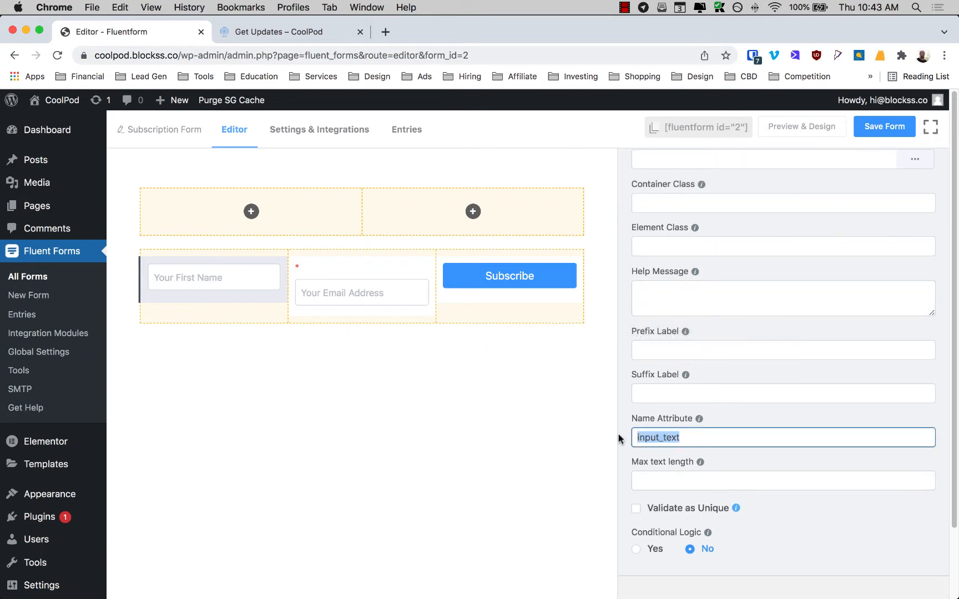
type("first")
scroll(679, 442, "up", 5)
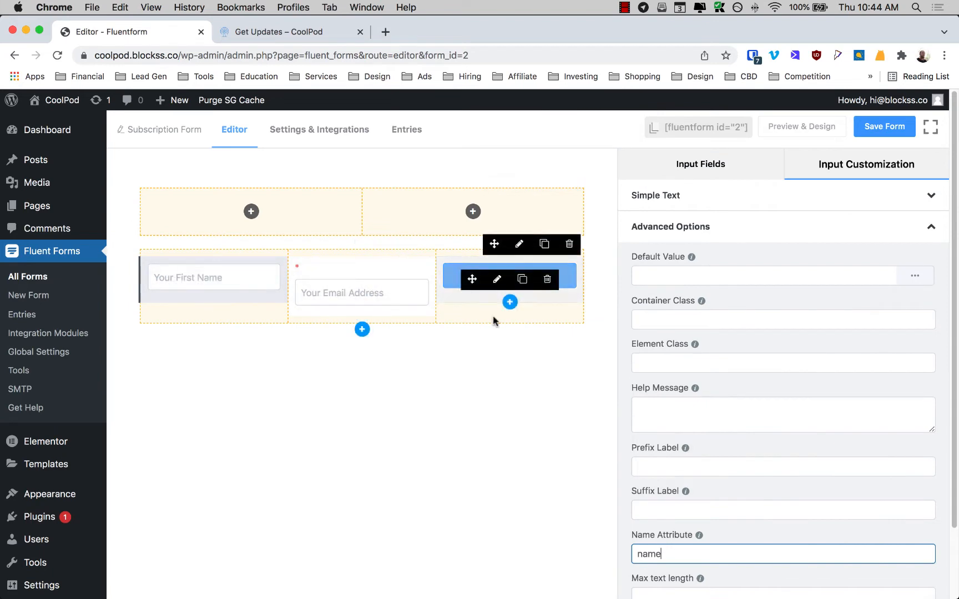
- Delete the empty two-column container above the three-column row and confirm the deletion
left_click(574, 183)
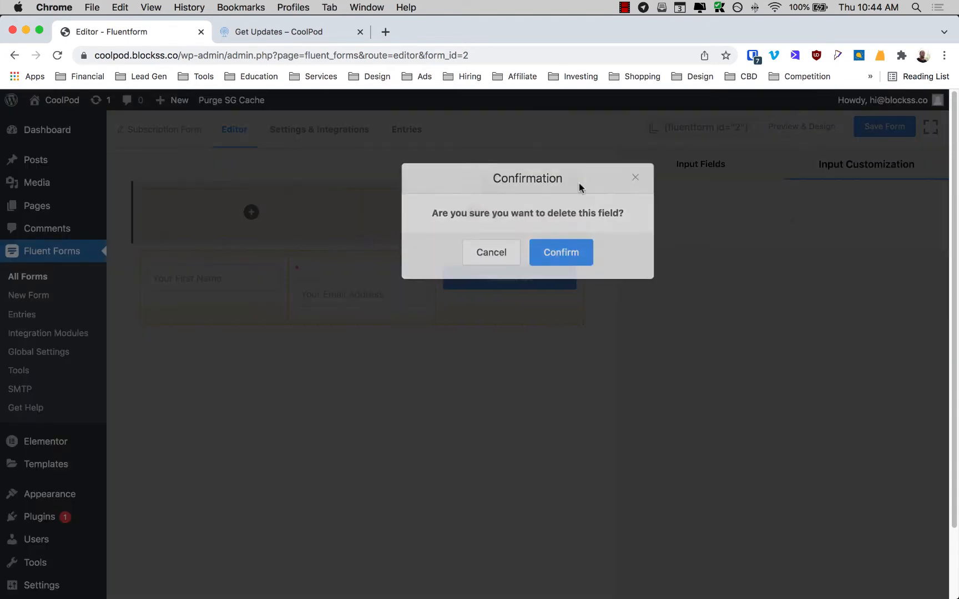
left_click(567, 257)
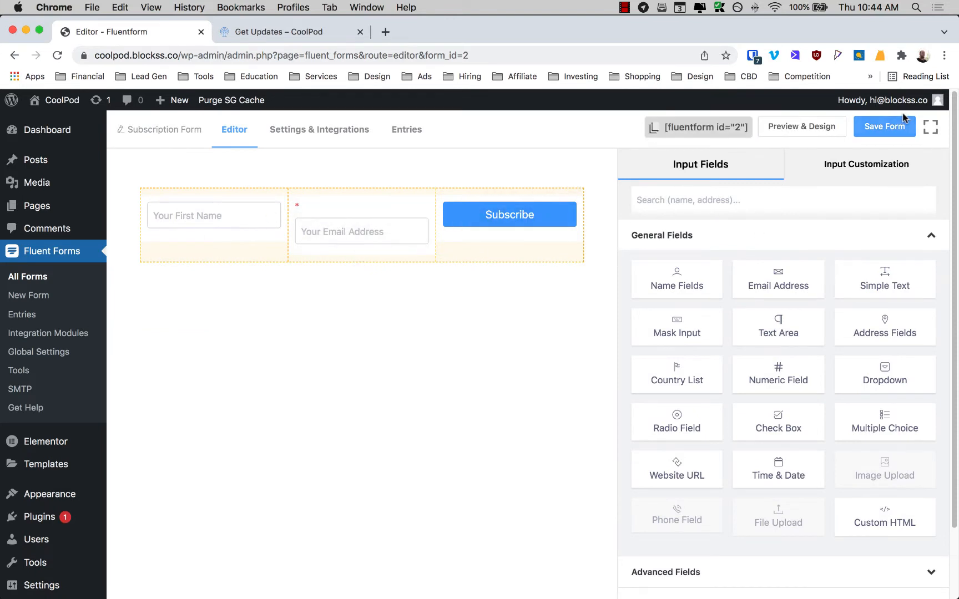
- Save the subscription form and review the embedded copies of it on the Get Updates page
left_click(886, 127)
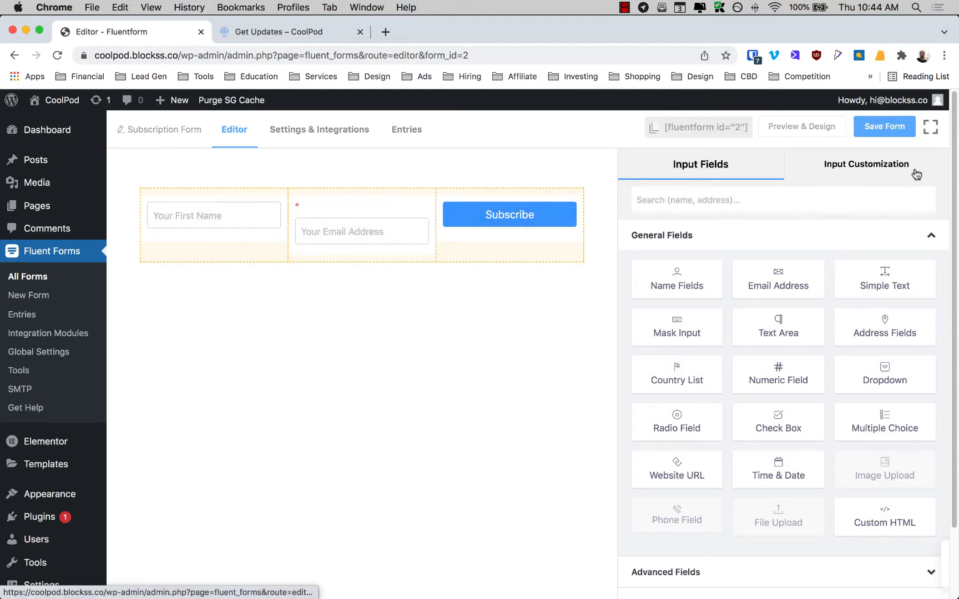
left_click(284, 30)
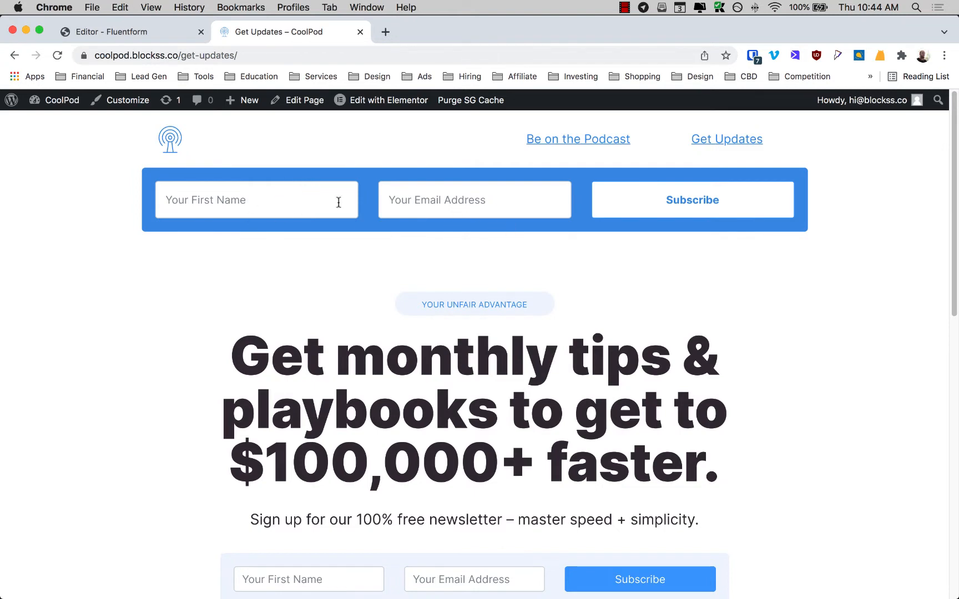
scroll(107, 289, "down", 5)
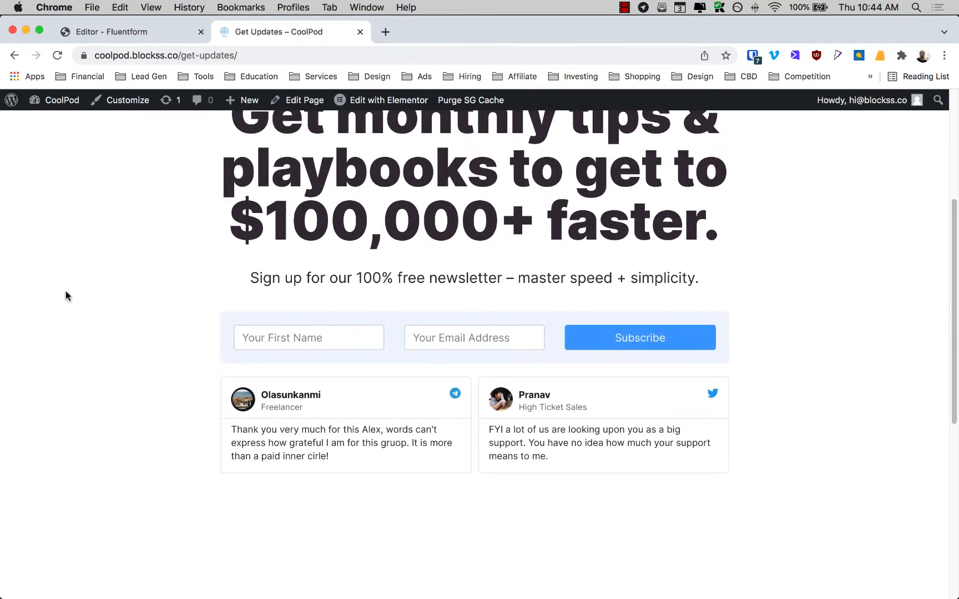
scroll(65, 295, "down", 6)
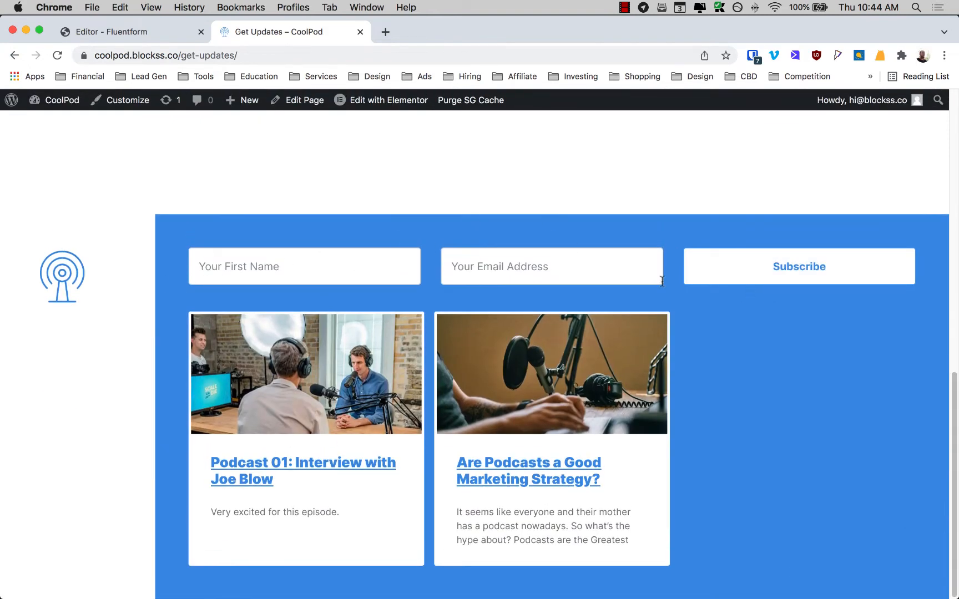
scroll(115, 154, "up", 15)
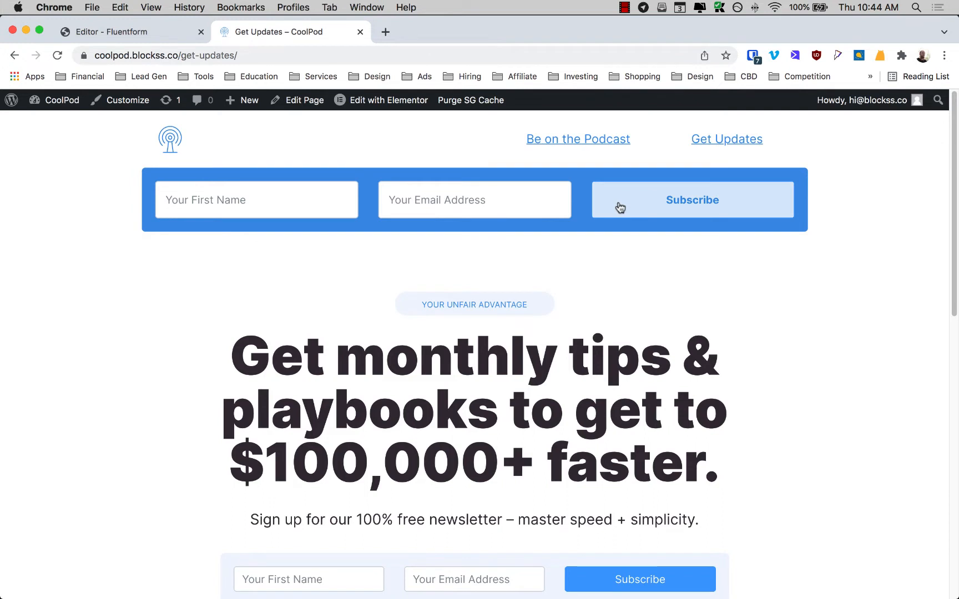
- Look through the general and advanced field types offered in the form editor
left_click(172, 34)
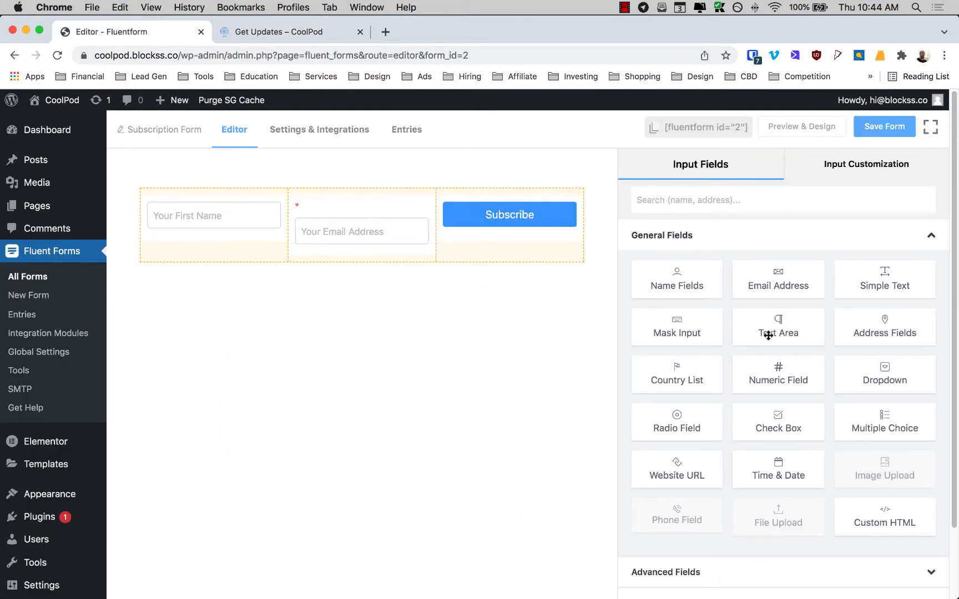
scroll(749, 433, "down", 1)
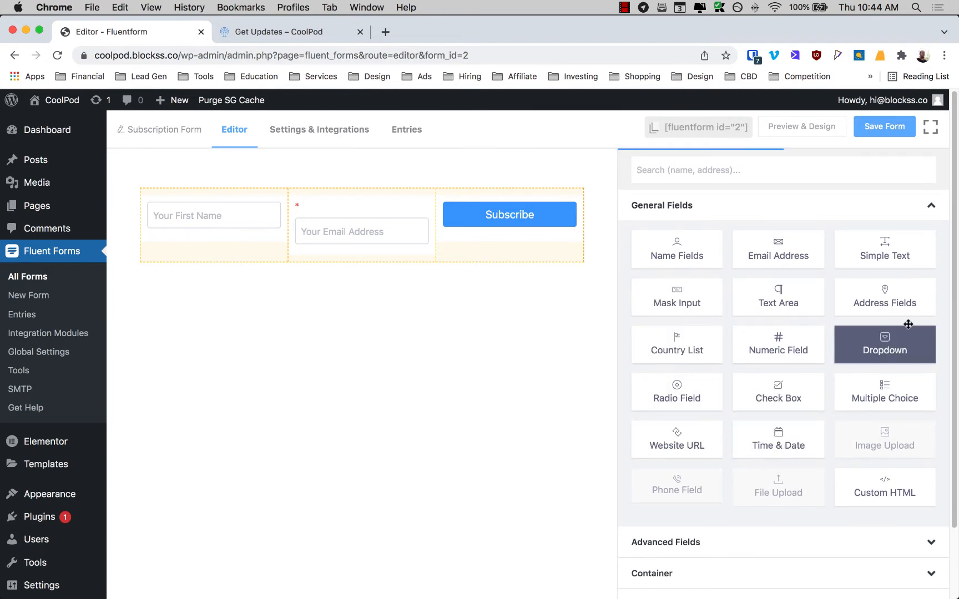
scroll(734, 353, "down", 2)
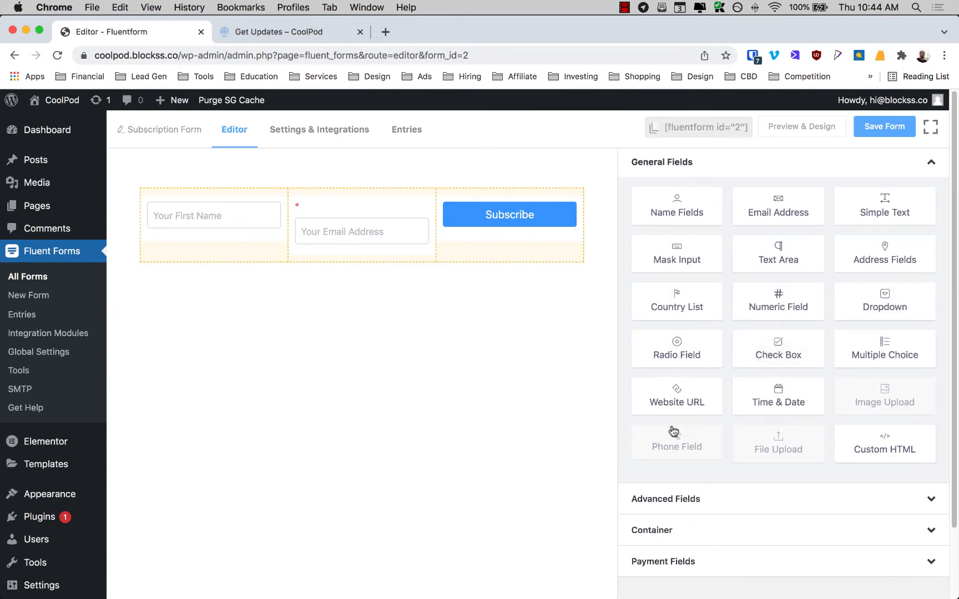
left_click(718, 501)
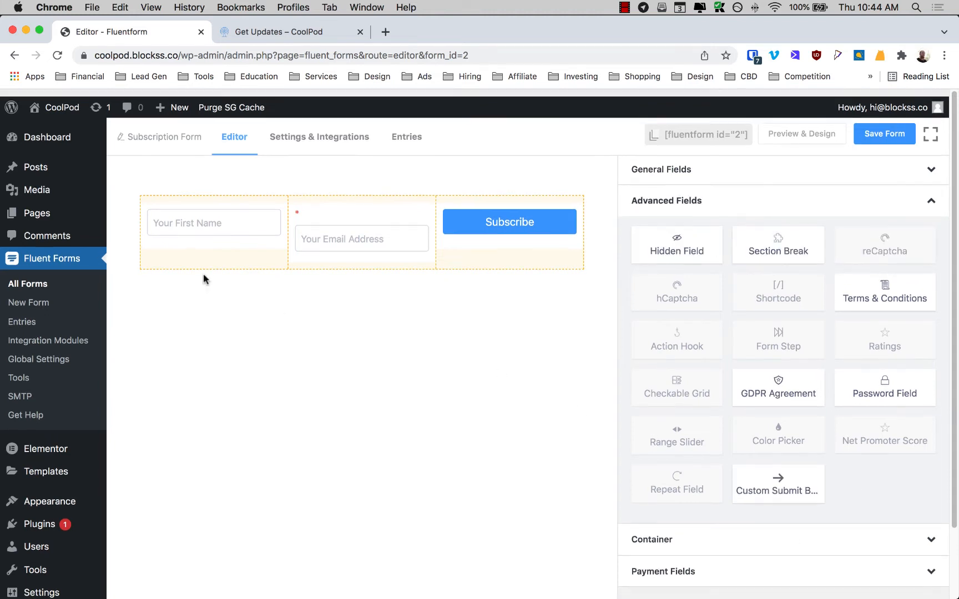
- Open the form's confirmation settings and examine the same-page message alongside the Get Updates page
left_click(306, 132)
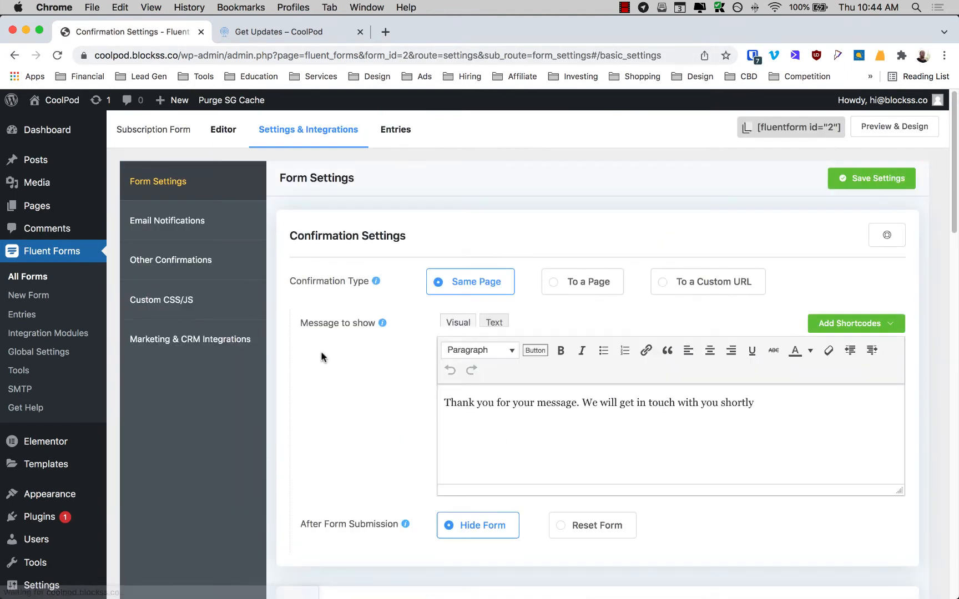
scroll(354, 296, "down", 2)
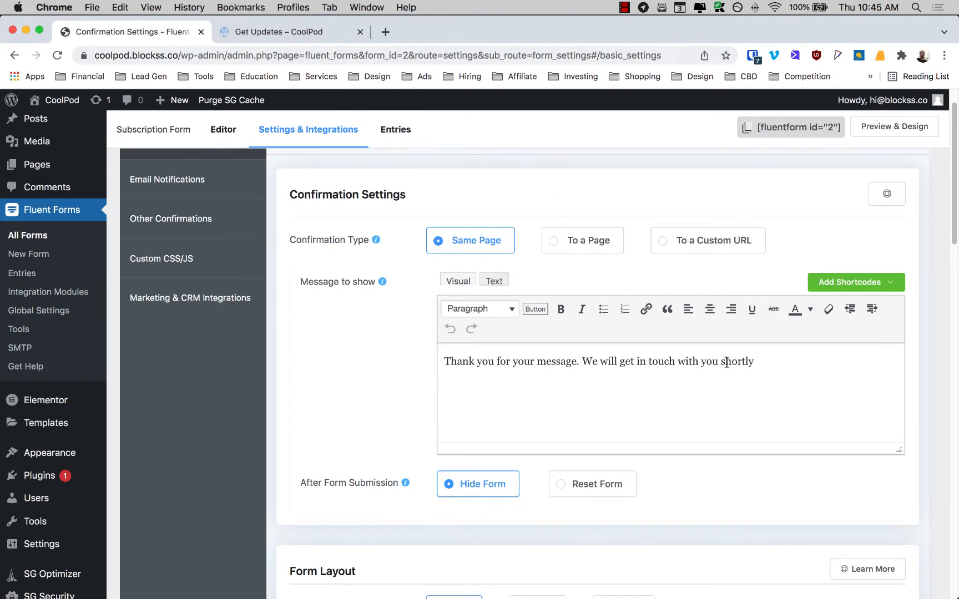
left_click_drag(762, 362, 420, 362)
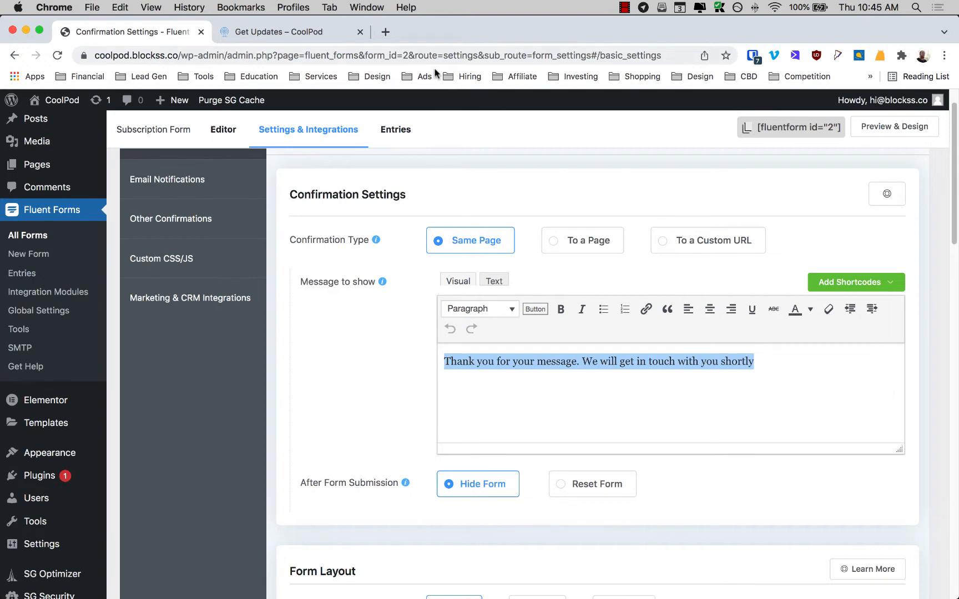
left_click(317, 34)
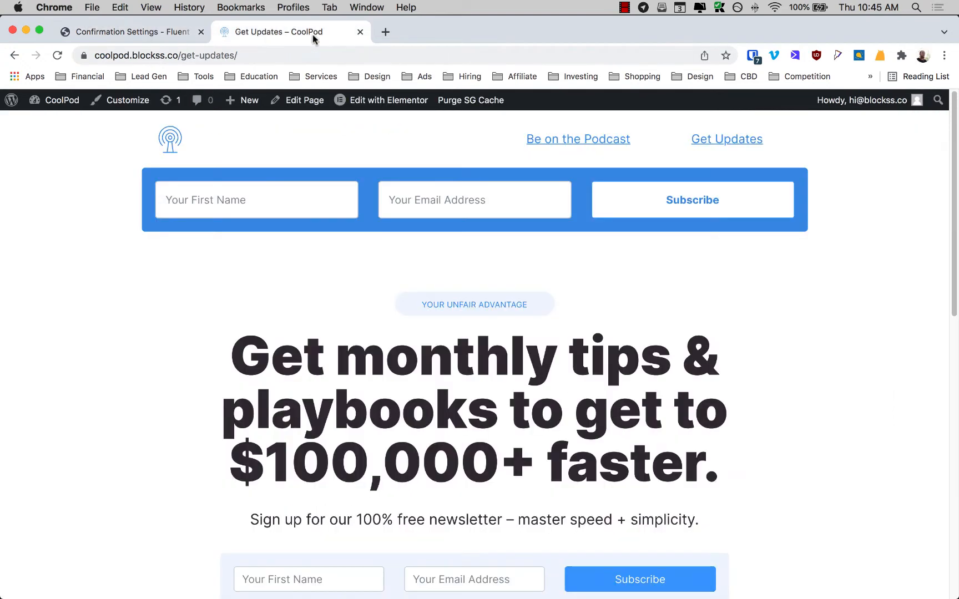
left_click(172, 38)
- Try the To a Page and To a Custom URL confirmation types, and return to Same Page
left_click(578, 241)
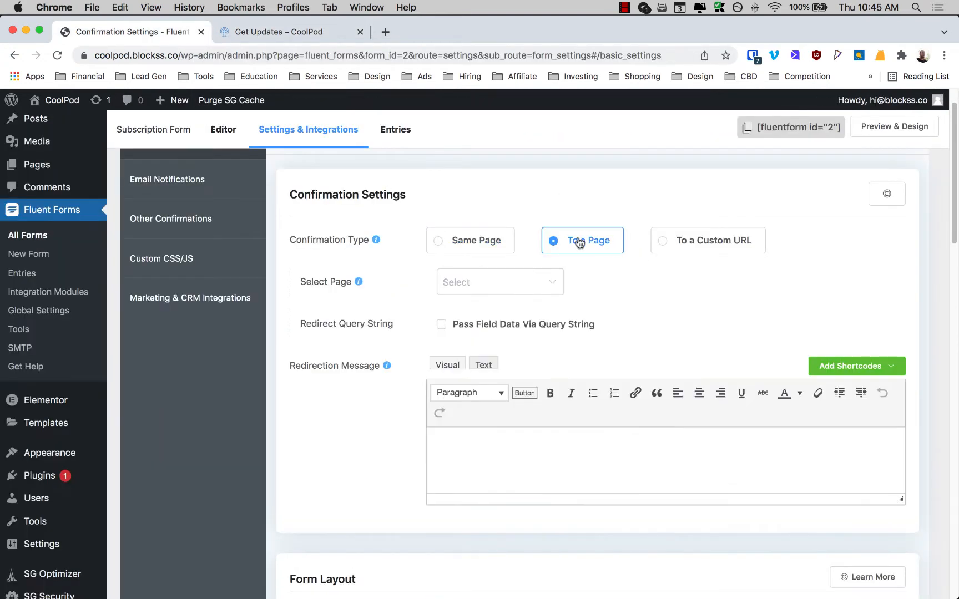
left_click(483, 284)
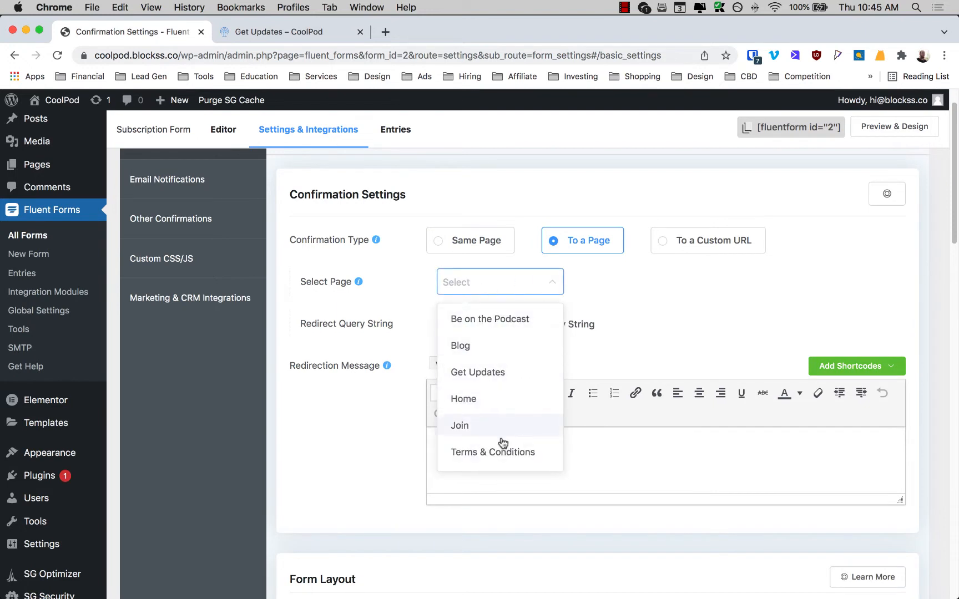
left_click(719, 241)
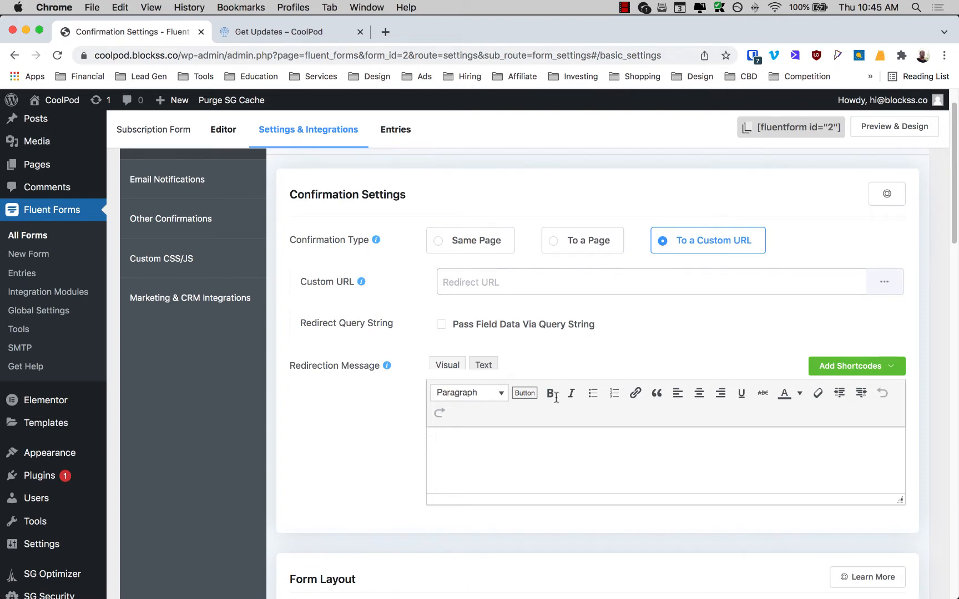
left_click(582, 243)
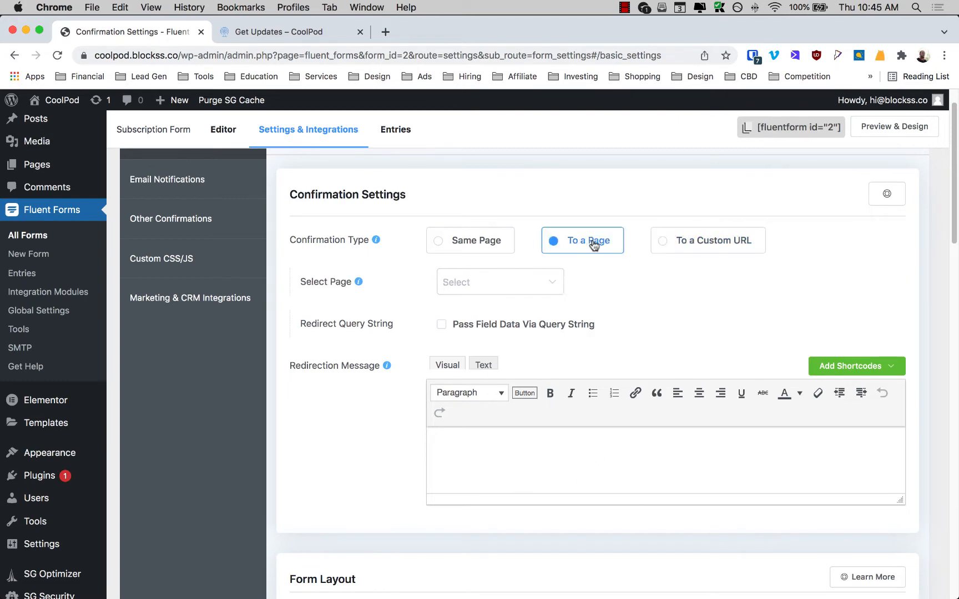
left_click(673, 240)
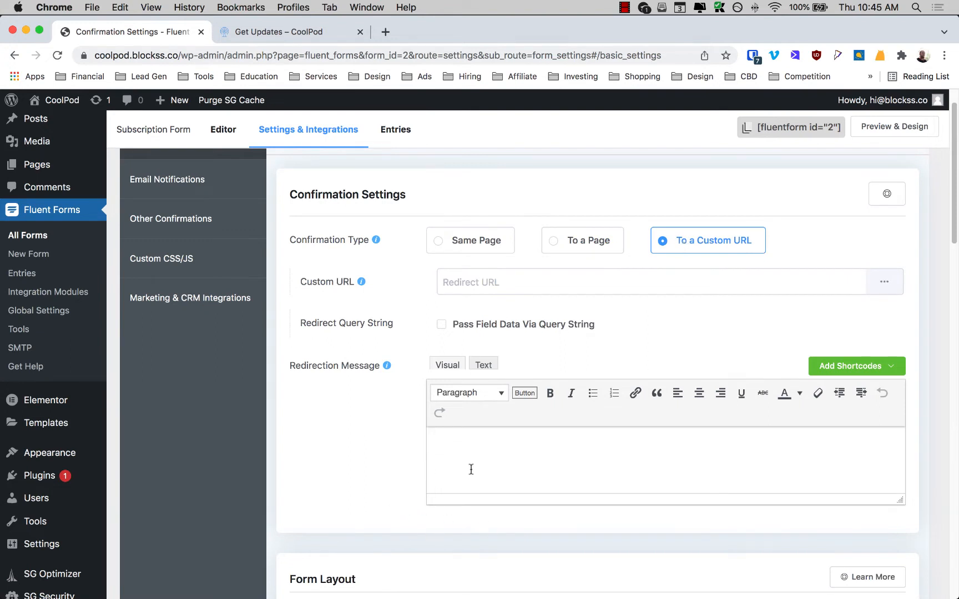
left_click(582, 448)
left_click(290, 31)
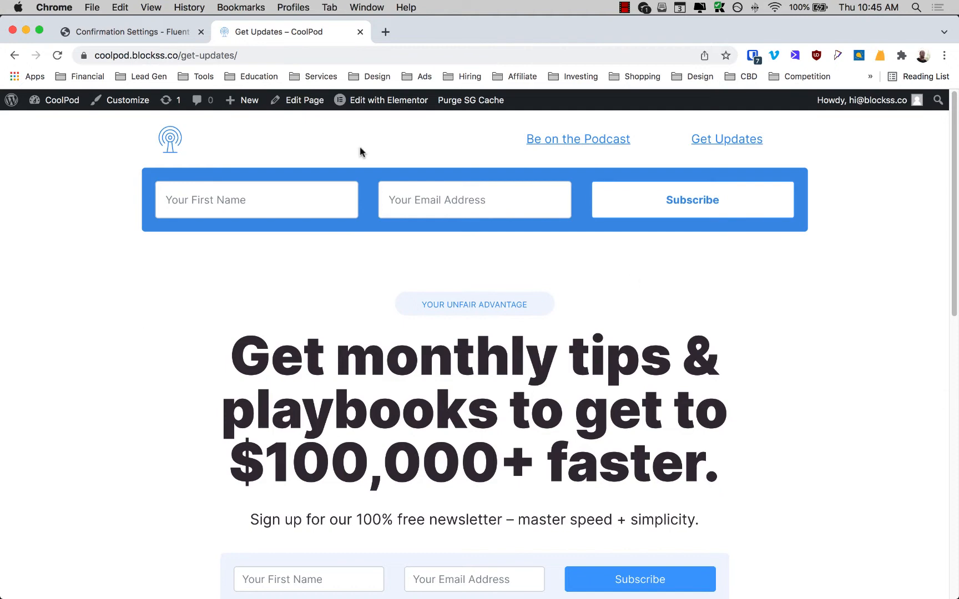
left_click(105, 31)
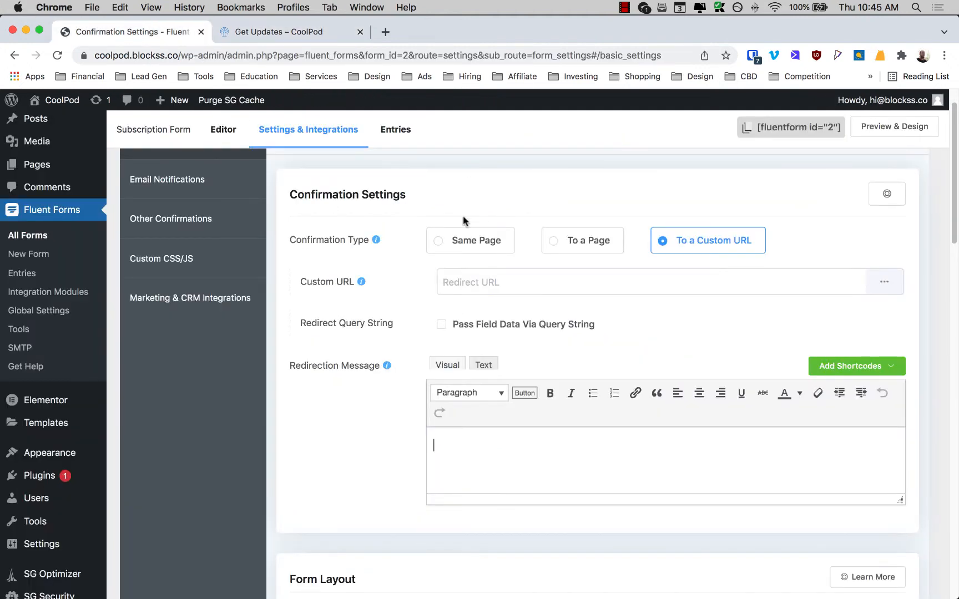
left_click(466, 239)
- Examine the confirmation message and the After Form Submission help, briefly switching to To a Custom URL and back to Same Page
left_click_drag(786, 368, 398, 337)
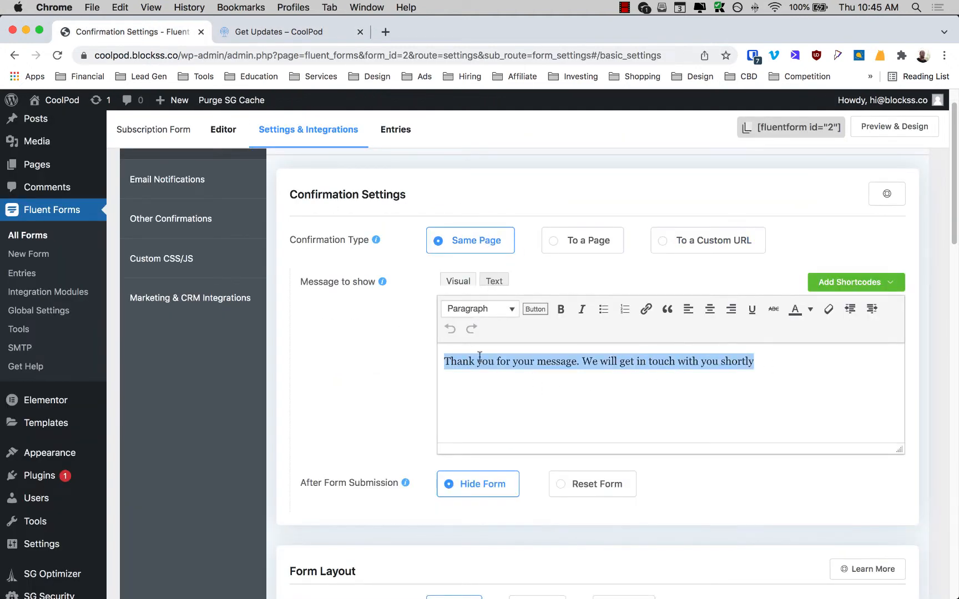
left_click(526, 374)
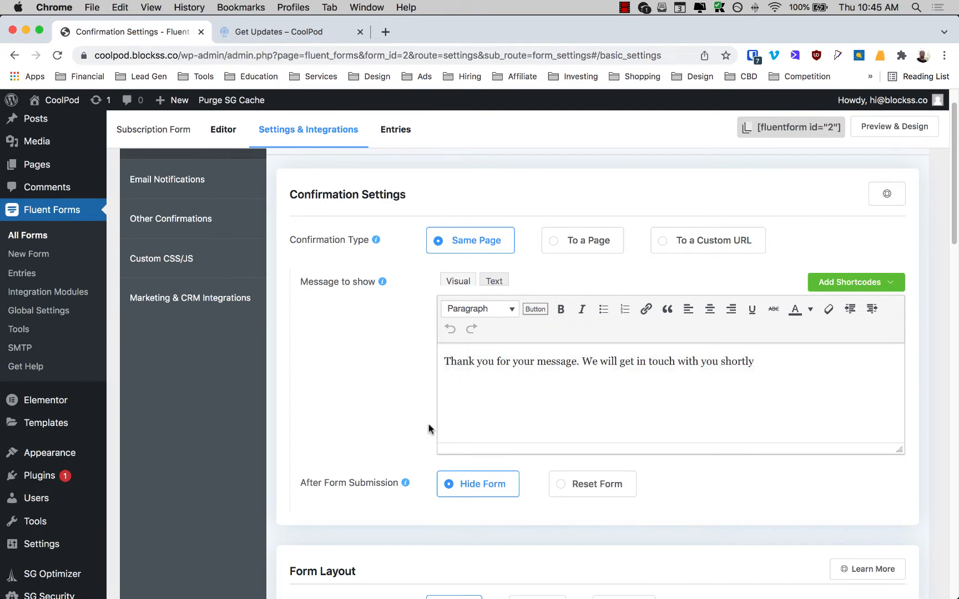
mouse_move(405, 485)
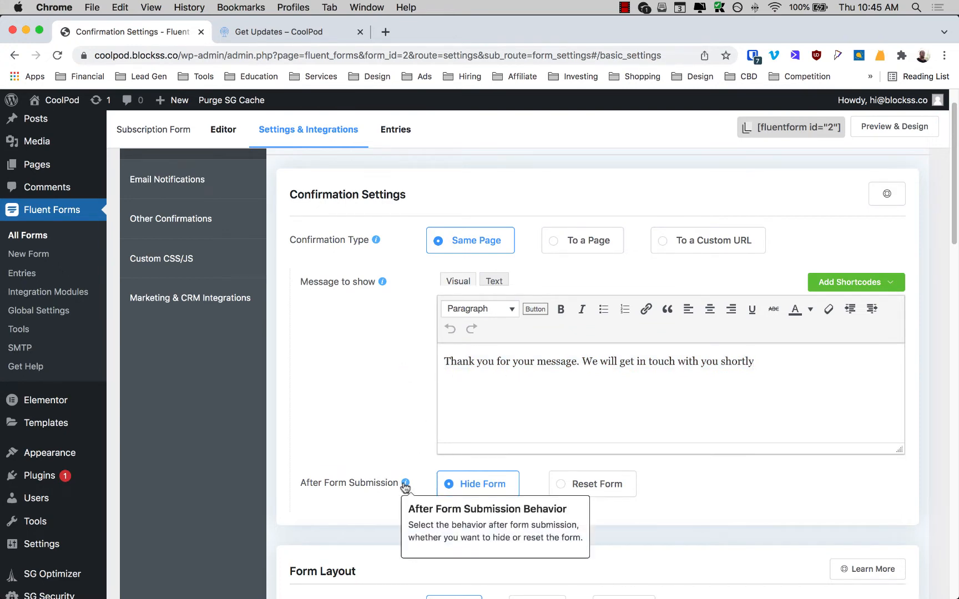
left_click(693, 243)
left_click(471, 243)
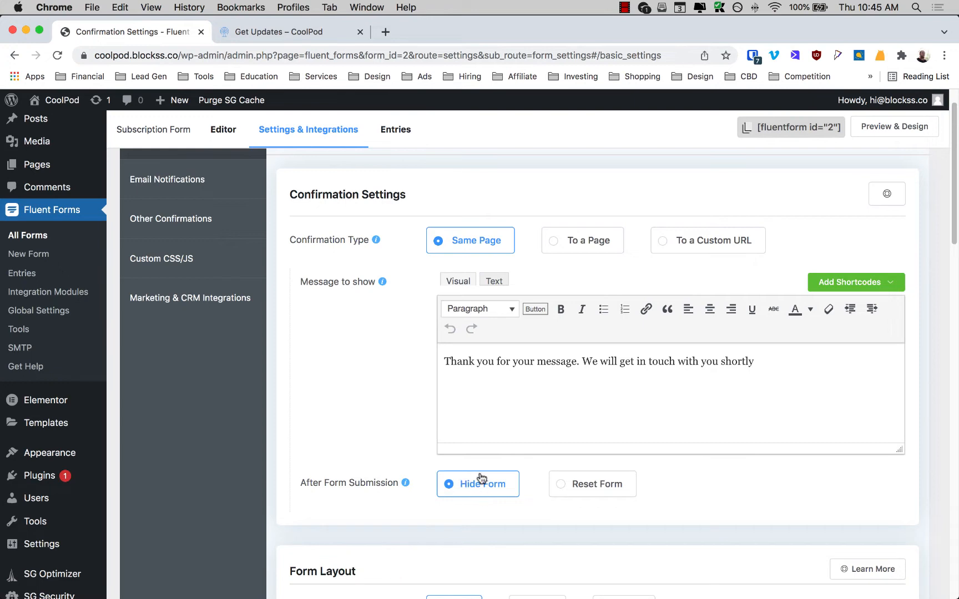
- Set After Form Submission to Reset Form, checking the form on the Get Updates page before and after
left_click(315, 28)
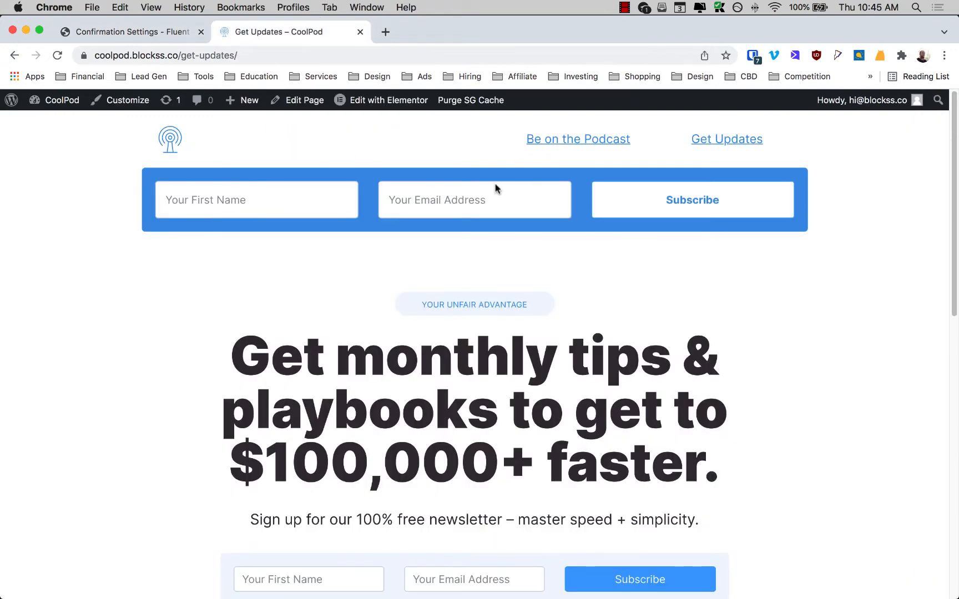
left_click(144, 33)
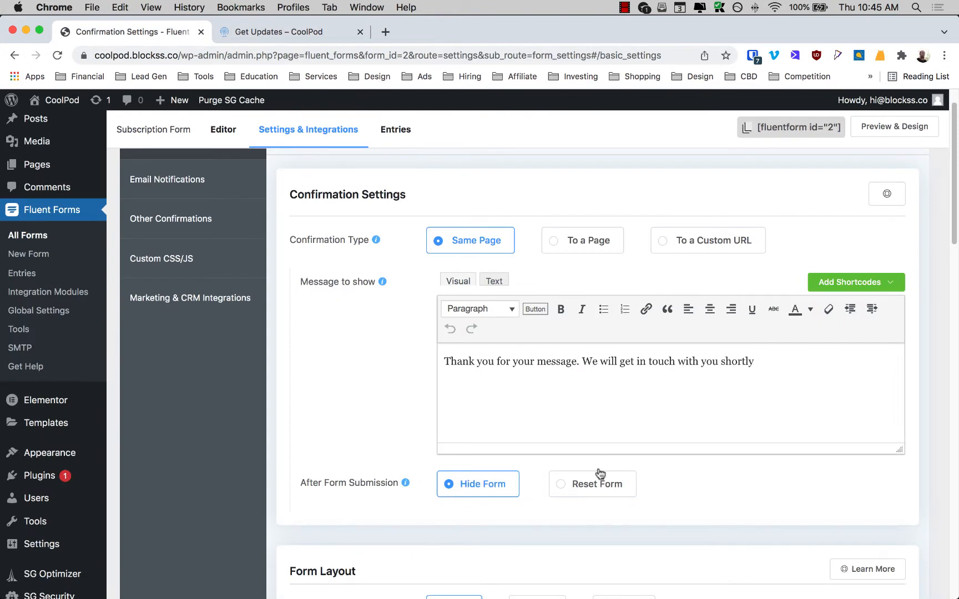
left_click(574, 489)
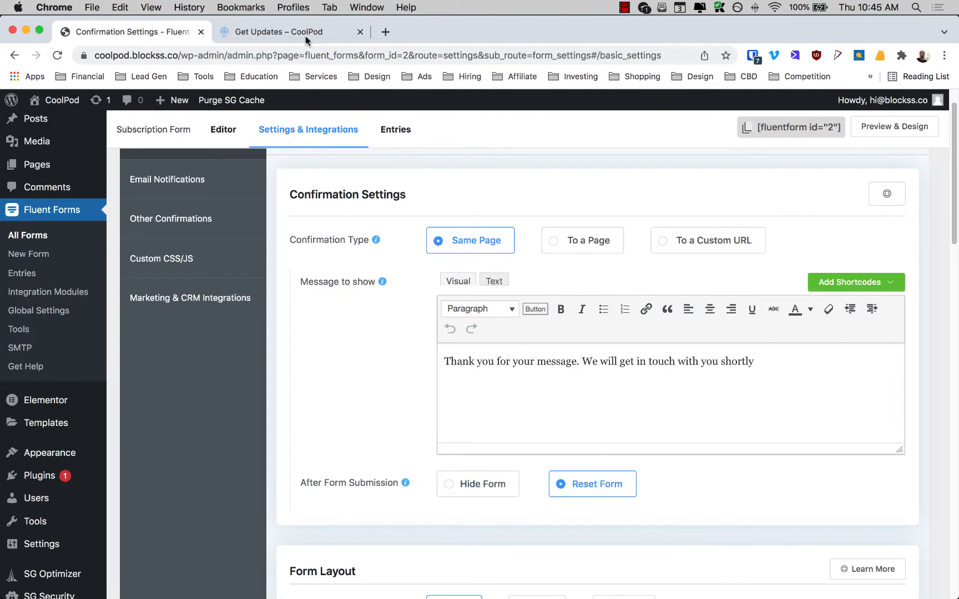
left_click(286, 35)
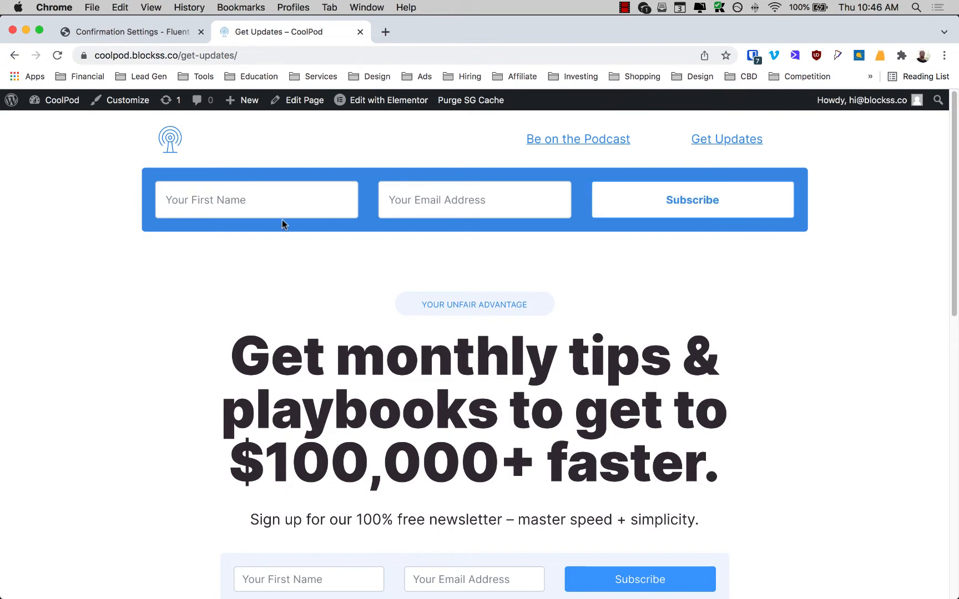
left_click(146, 31)
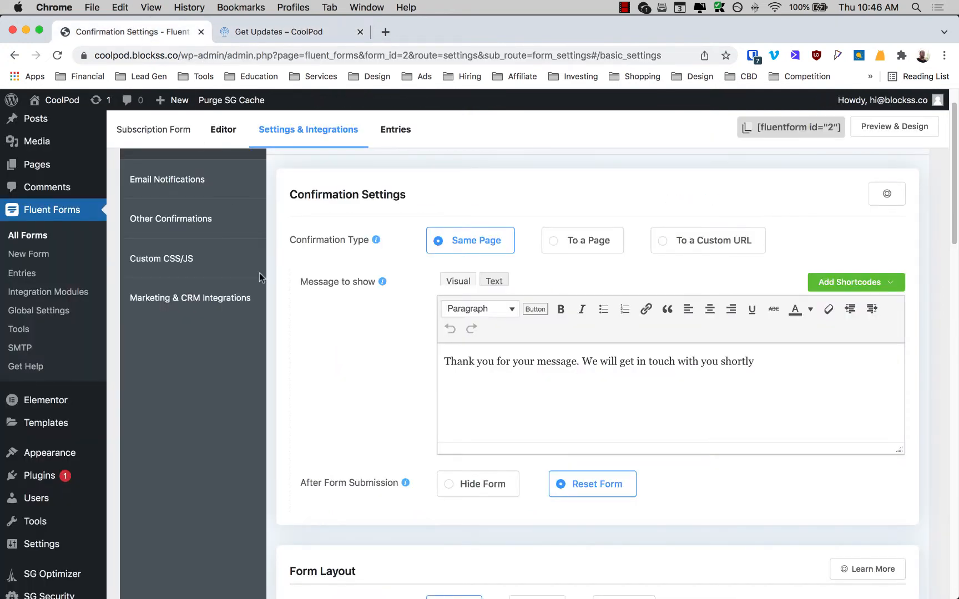
- Examine the Form Layout settings, especially Asterisk Position and its help text, against the form on the Get Updates page
scroll(261, 271, "down", 5)
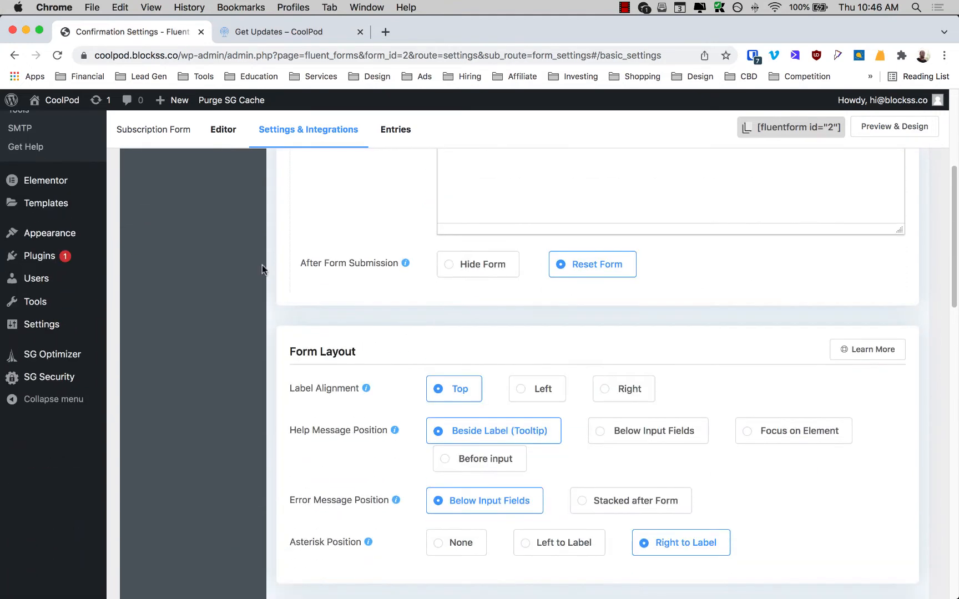
scroll(300, 281, "down", 3)
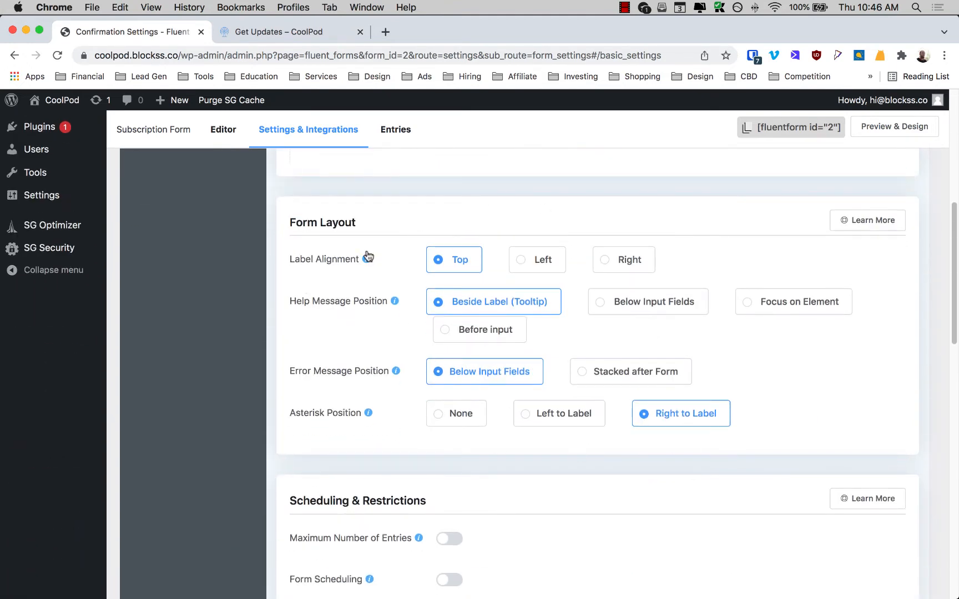
scroll(366, 255, "down", 1)
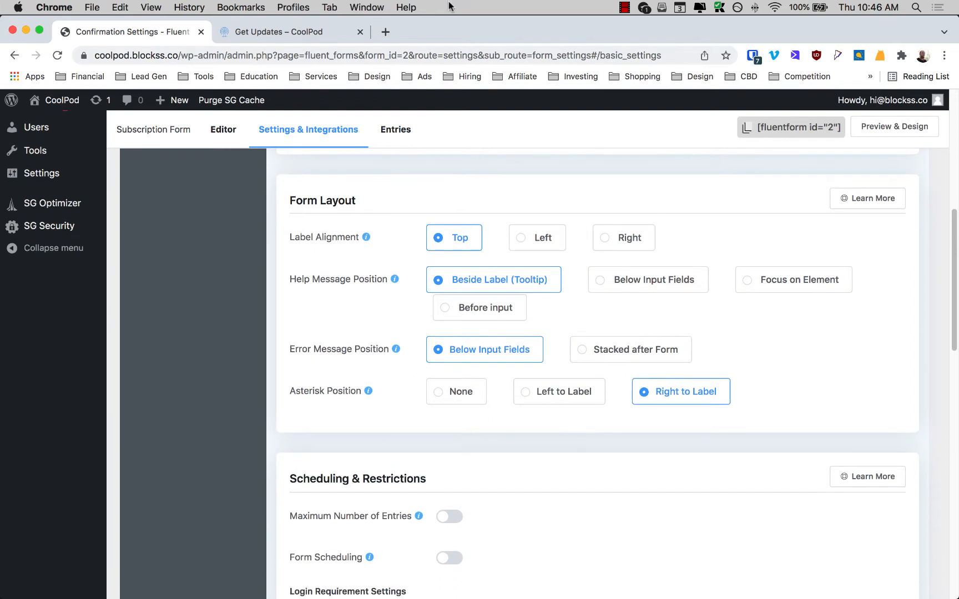
left_click(310, 34)
left_click(146, 32)
left_click_drag(349, 395, 290, 395)
left_click(311, 403)
mouse_move(368, 393)
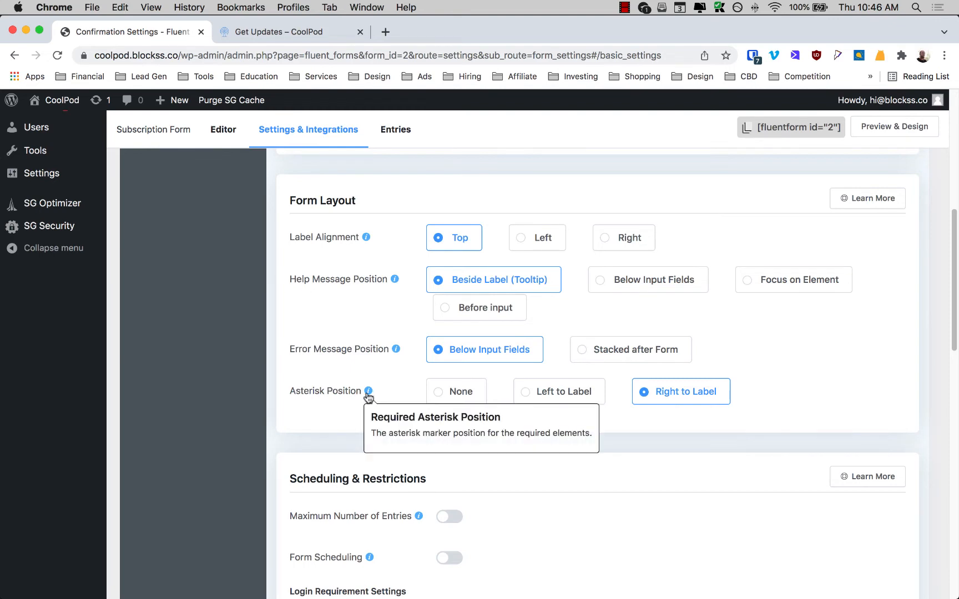
left_click(305, 32)
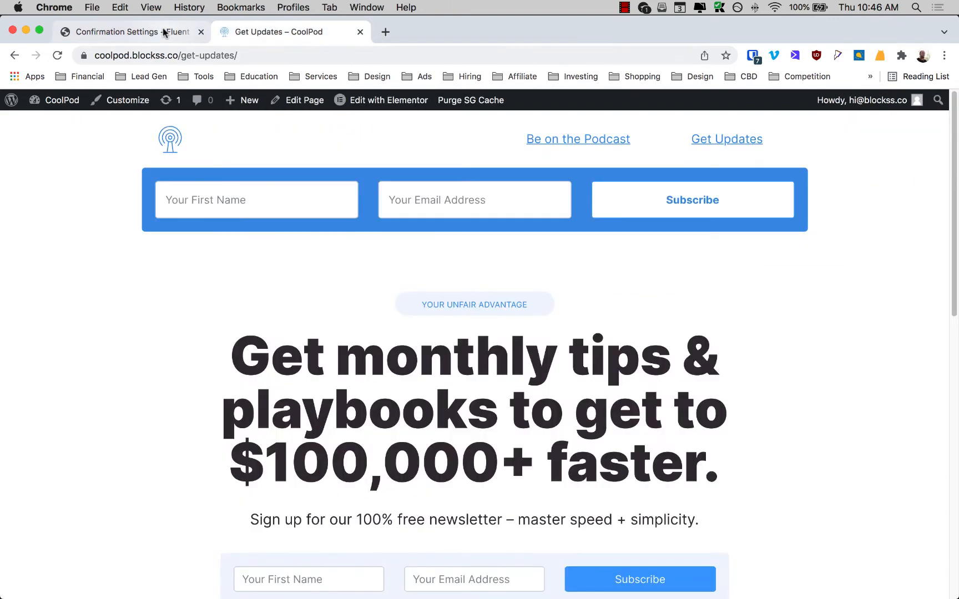
left_click(163, 32)
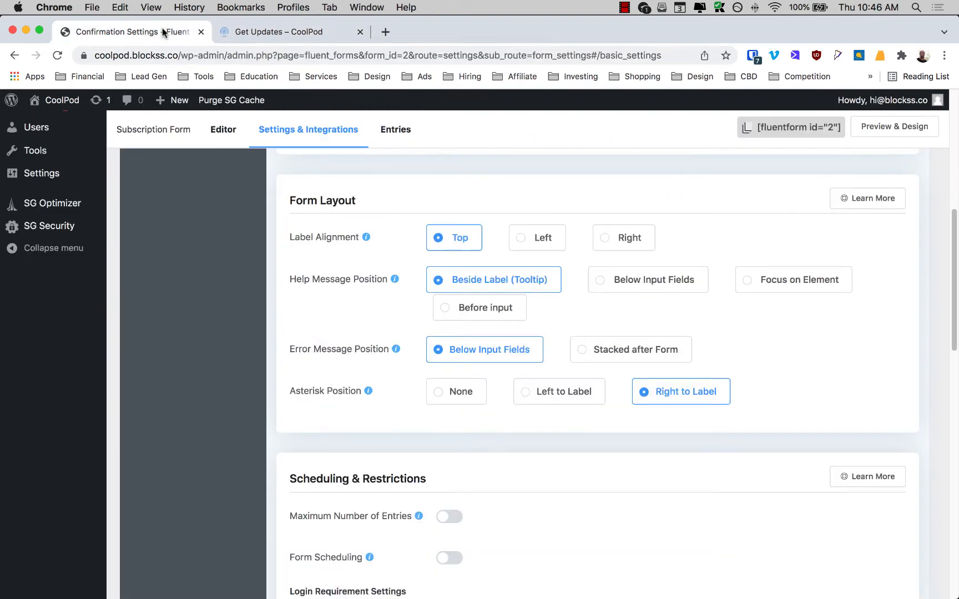
- Examine the remaining form settings, from Form Layout through Scheduling & Restrictions, validation, survey and compliance to the extra CSS class
scroll(388, 266, "down", 3)
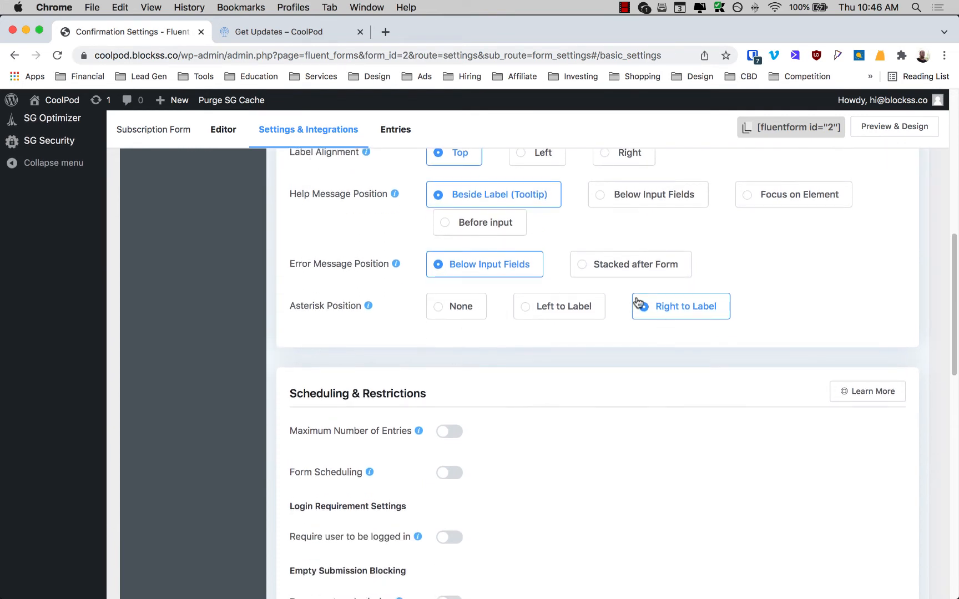
scroll(601, 323, "up", 3)
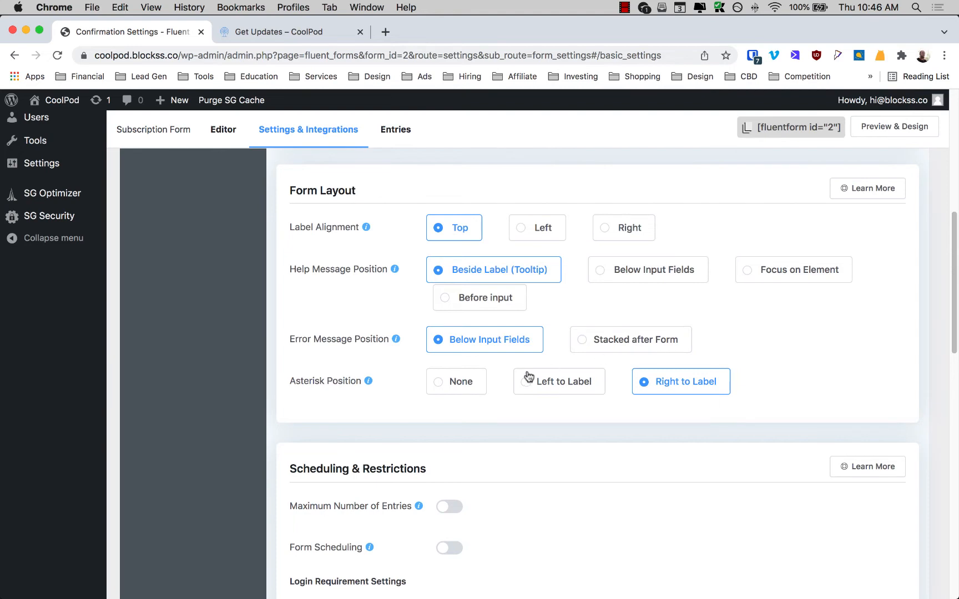
scroll(524, 370, "down", 10)
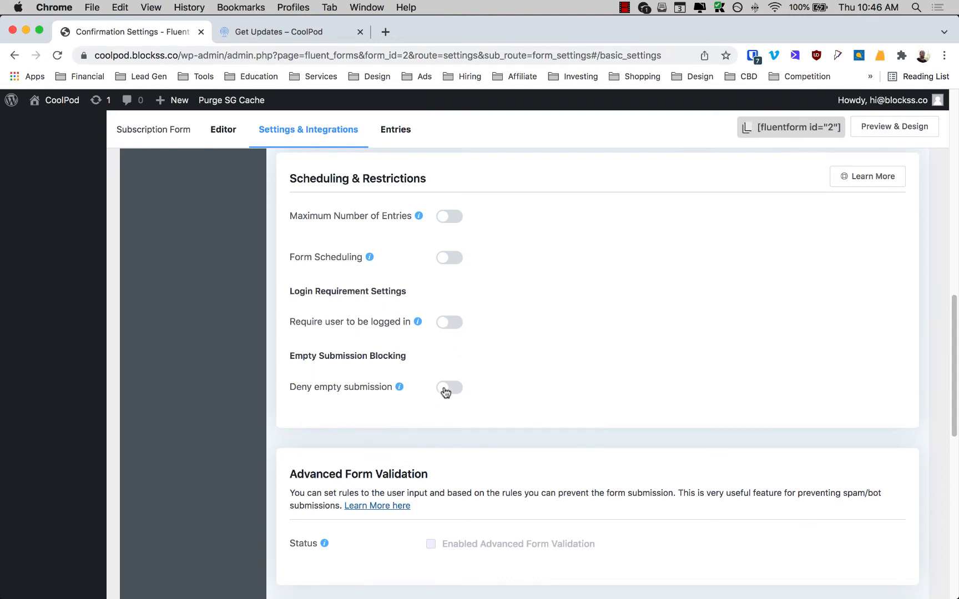
scroll(432, 395, "down", 3)
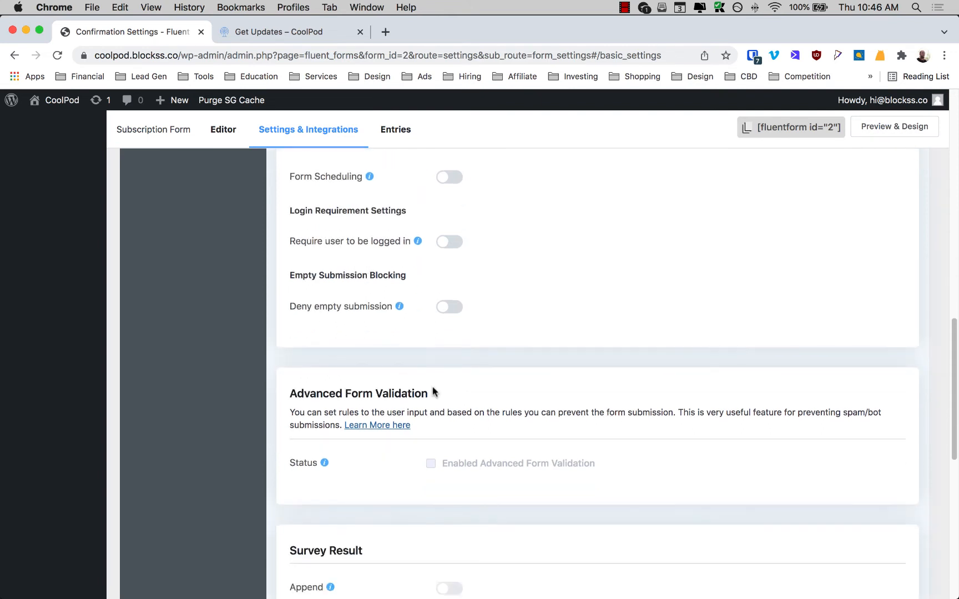
scroll(433, 391, "down", 10)
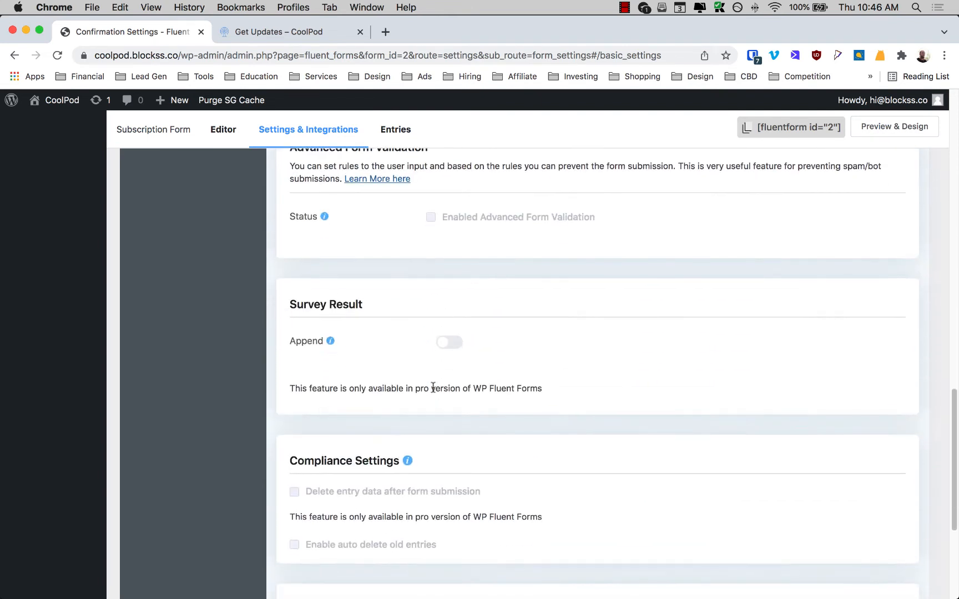
scroll(433, 387, "down", 1)
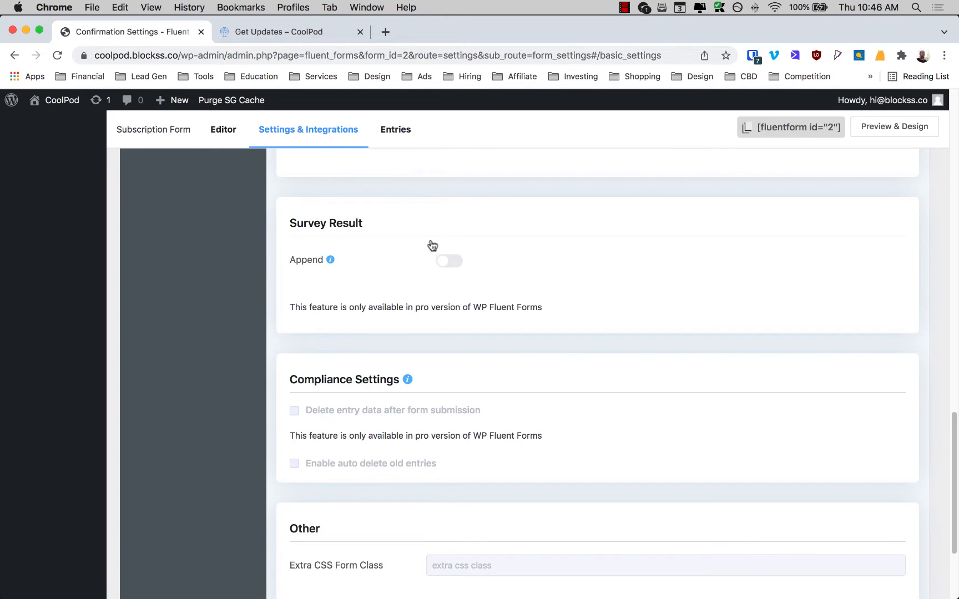
scroll(426, 277, "down", 1)
scroll(426, 277, "down", 2)
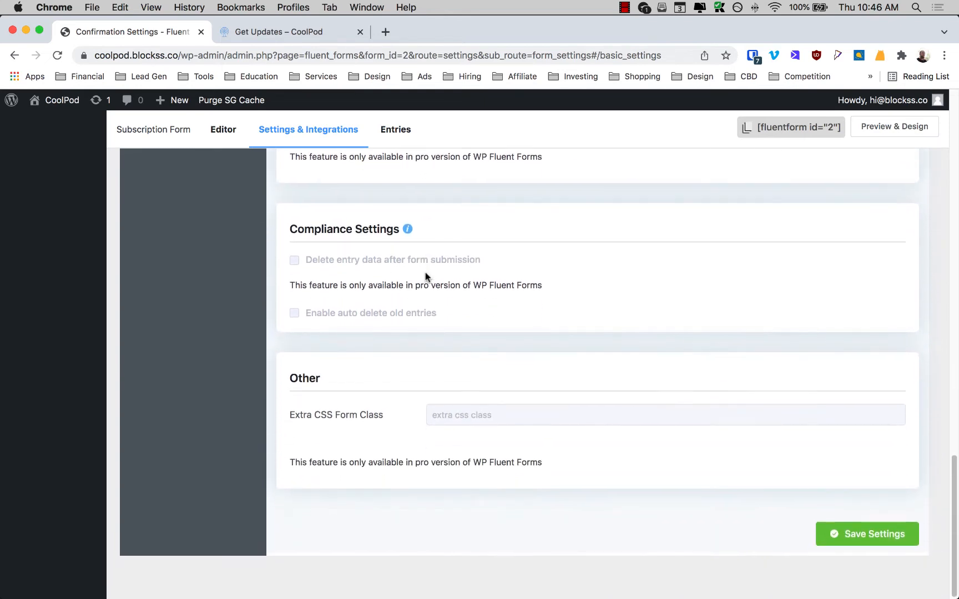
scroll(470, 321, "down", 2)
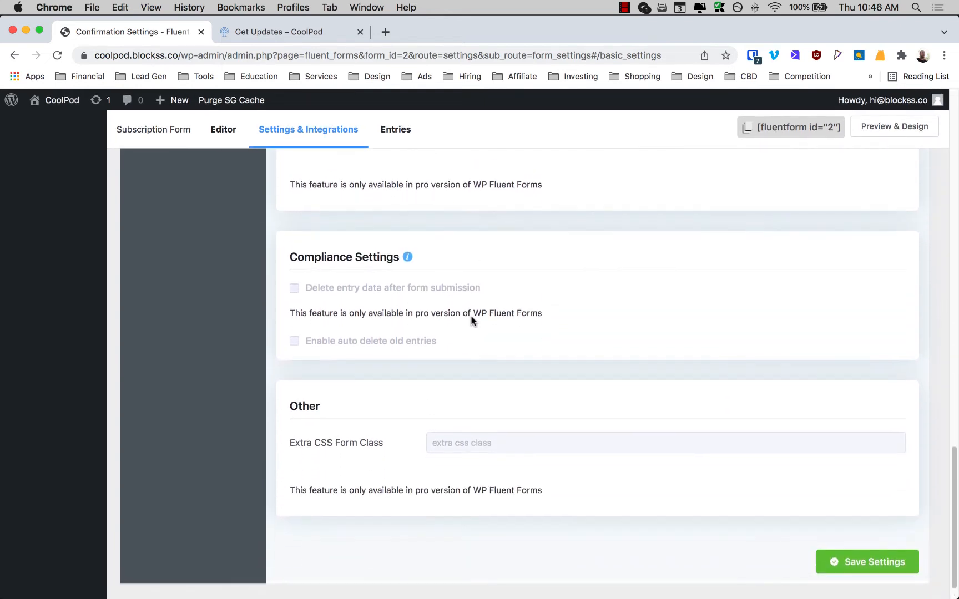
scroll(470, 320, "up", 20)
scroll(470, 320, "up", 5)
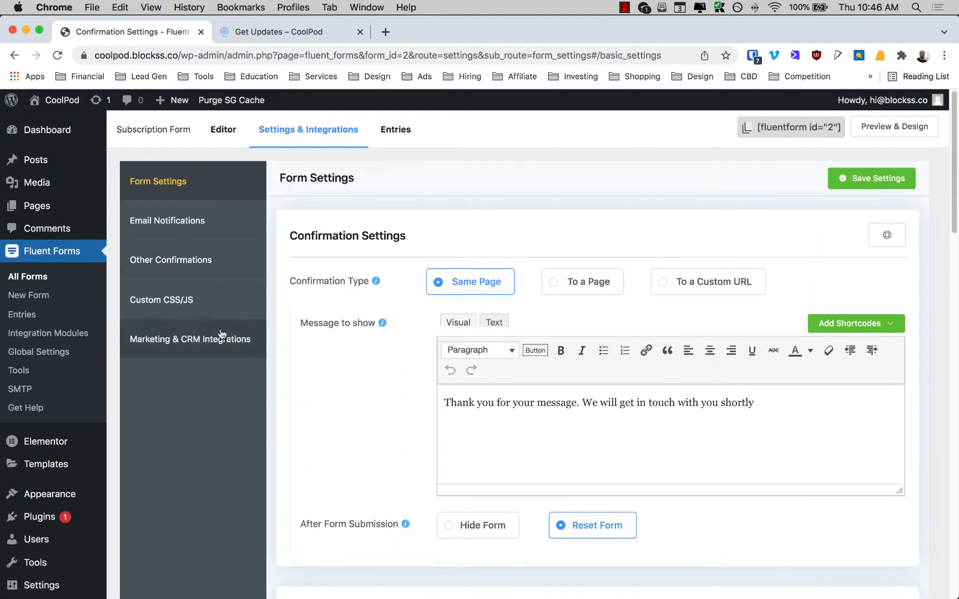
- Examine the form's Email Notifications and Other Confirmations, try adding a confirmation, and dismiss the upgrade notice
left_click(188, 224)
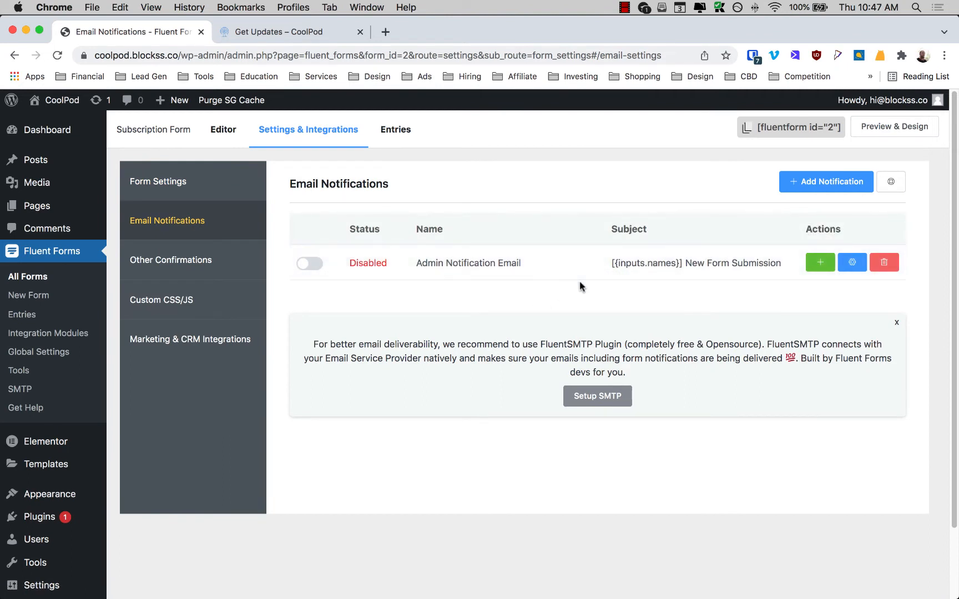
key("XF86AudioLowerVolume")
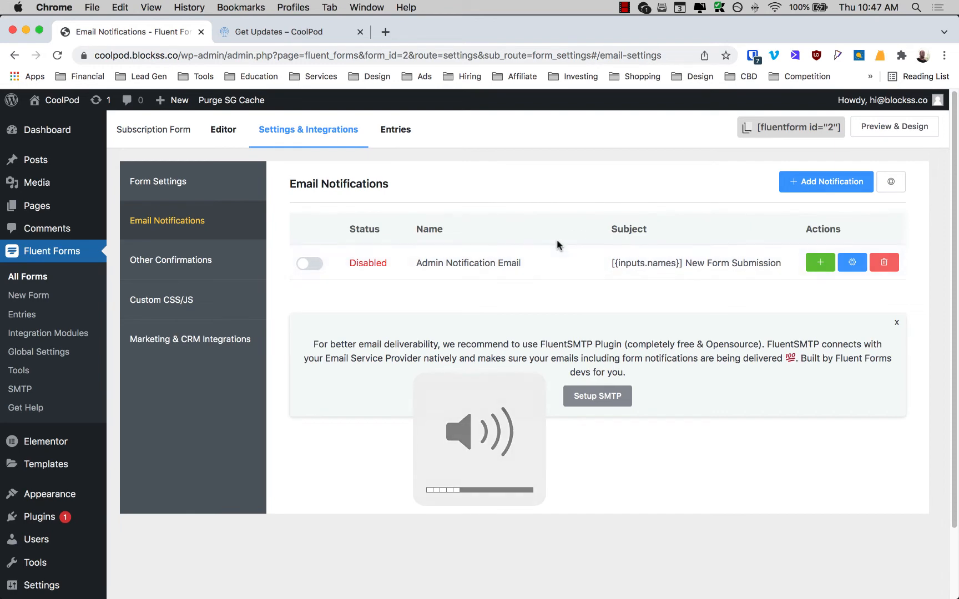
key("XF86AudioLowerVolume")
left_click(133, 264)
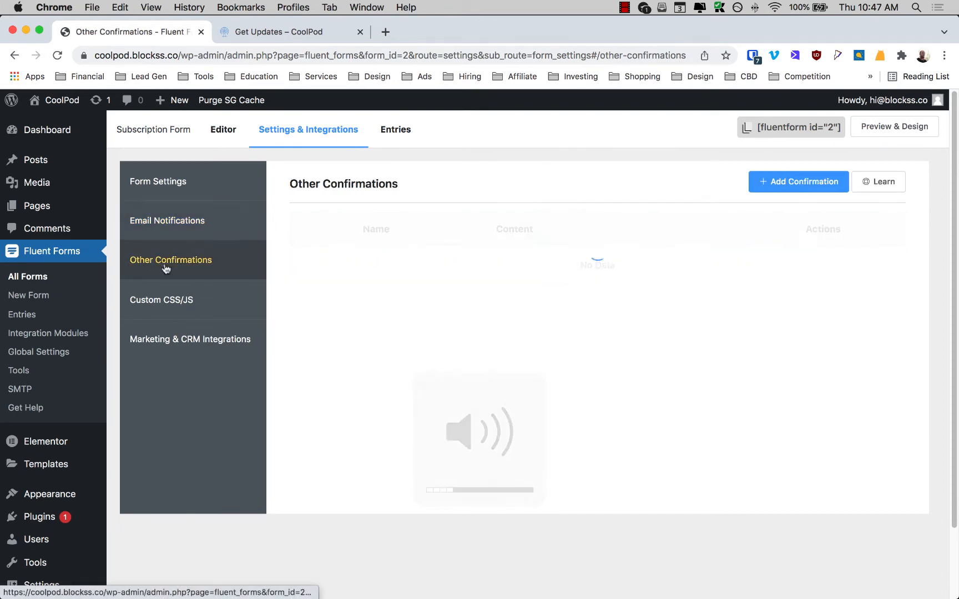
left_click(839, 191)
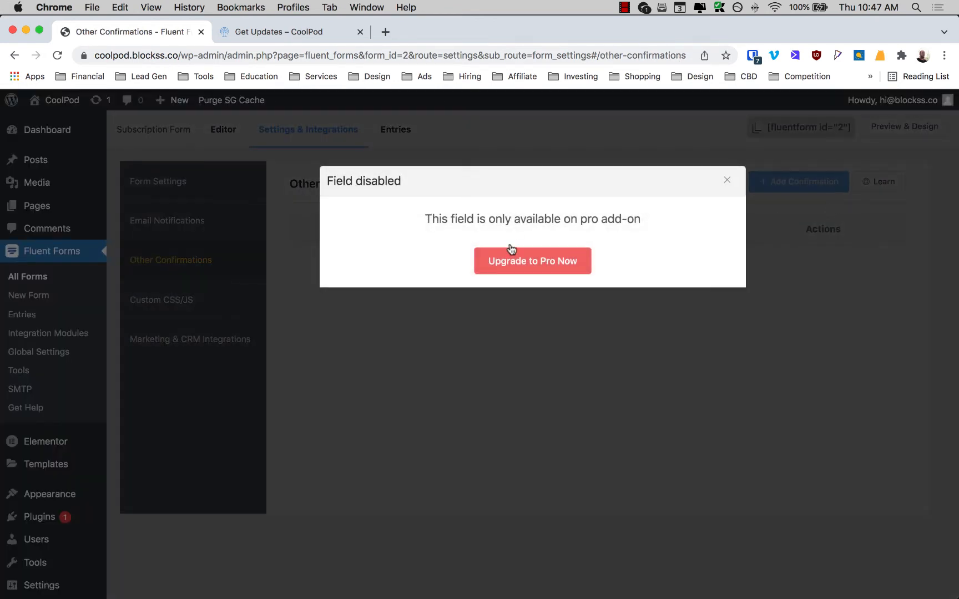
left_click(796, 232)
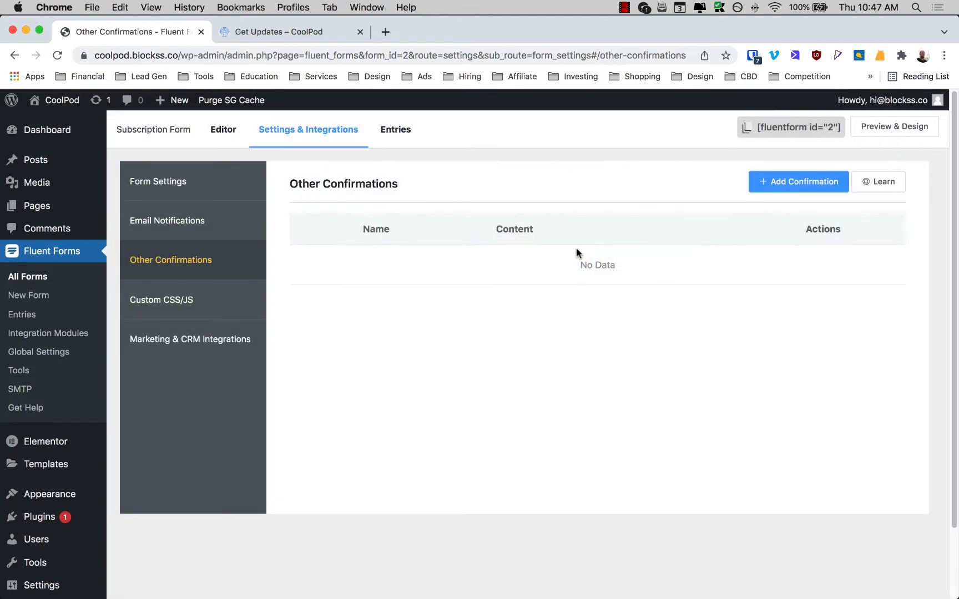
- Examine the Marketing & CRM Integrations, the full list of Fluent Forms integration modules and the Fluent Forms PDF module
left_click(190, 338)
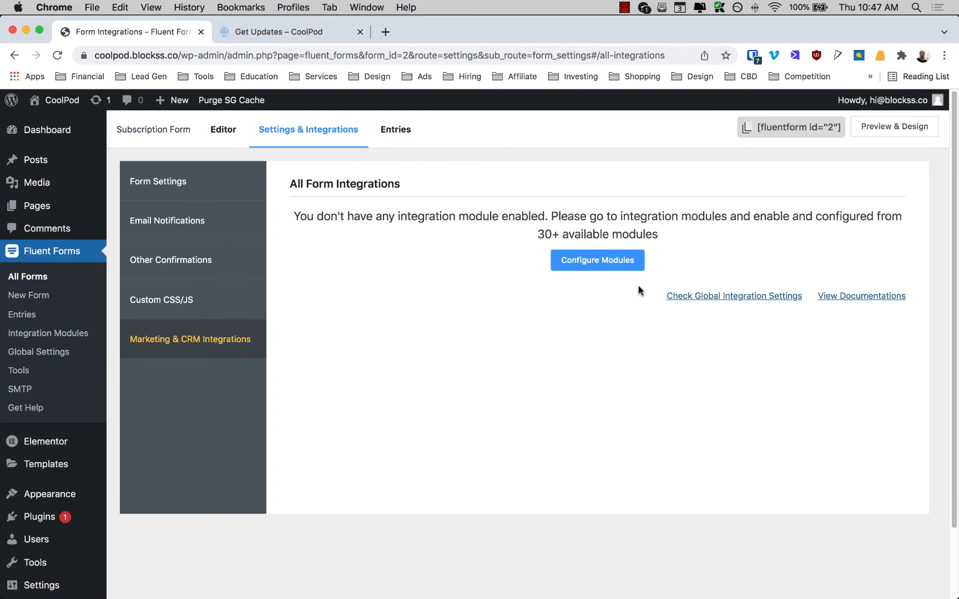
left_click(594, 260)
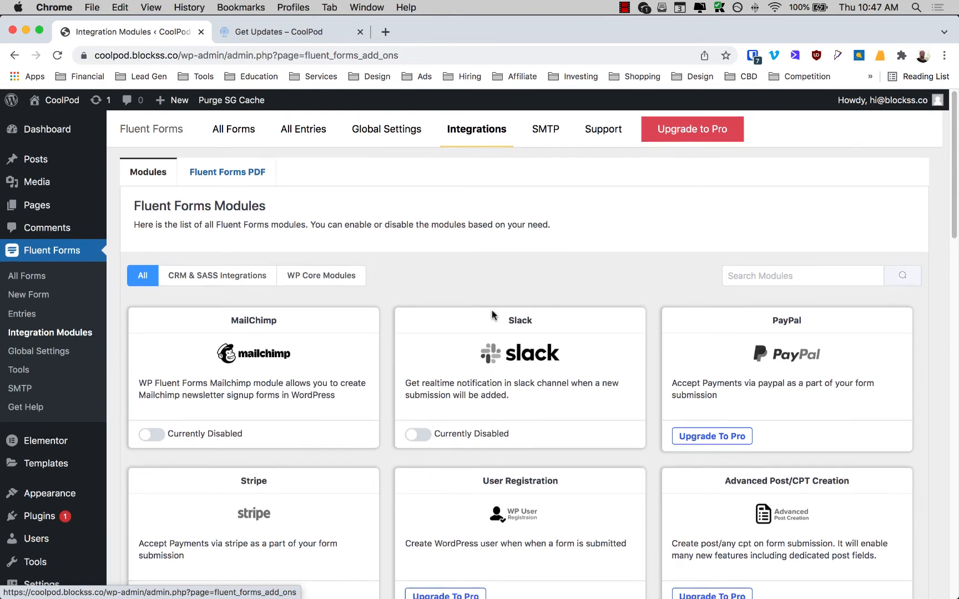
scroll(491, 311, "down", 3)
scroll(356, 351, "down", 3)
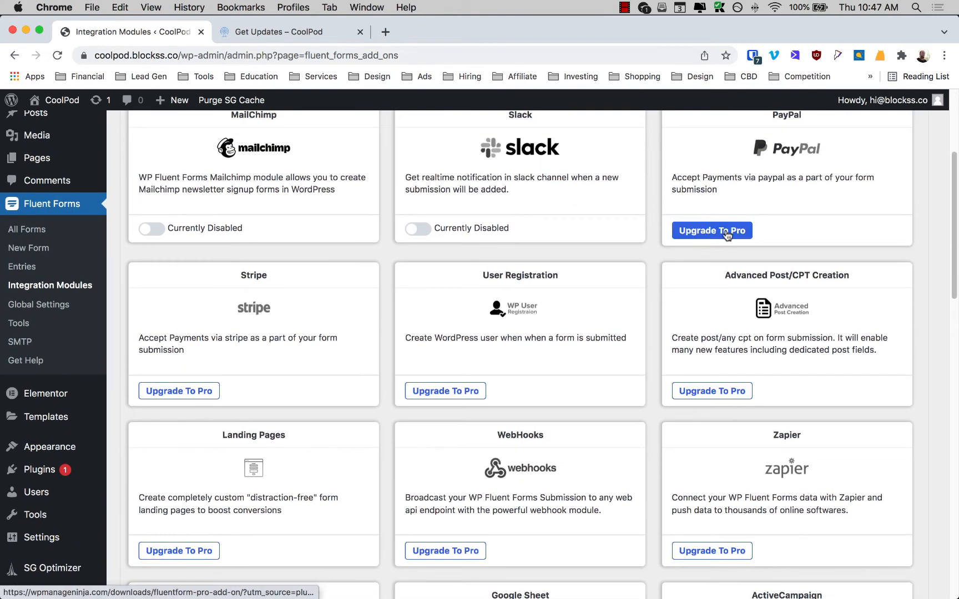
scroll(473, 257, "down", 15)
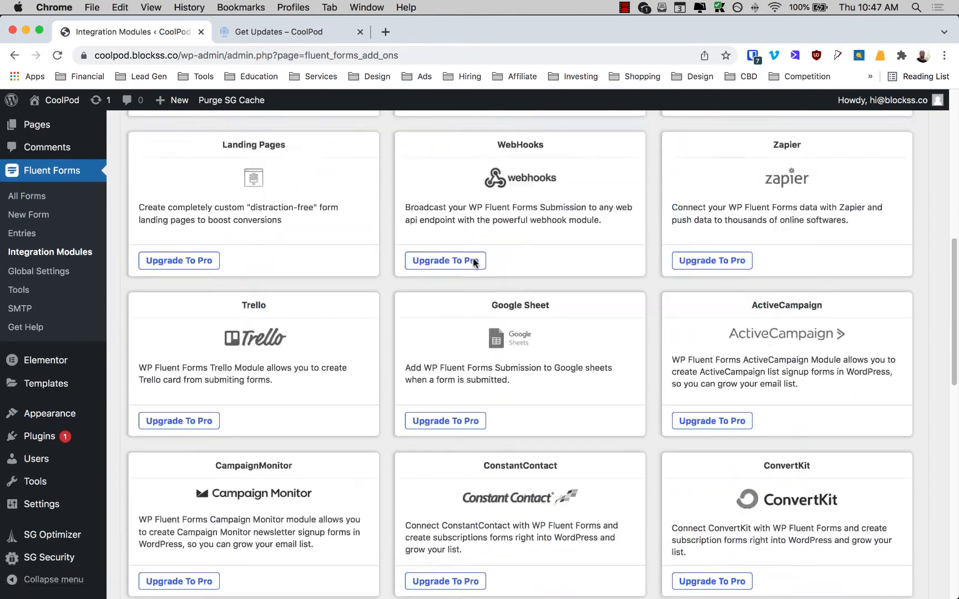
scroll(404, 349, "down", 3)
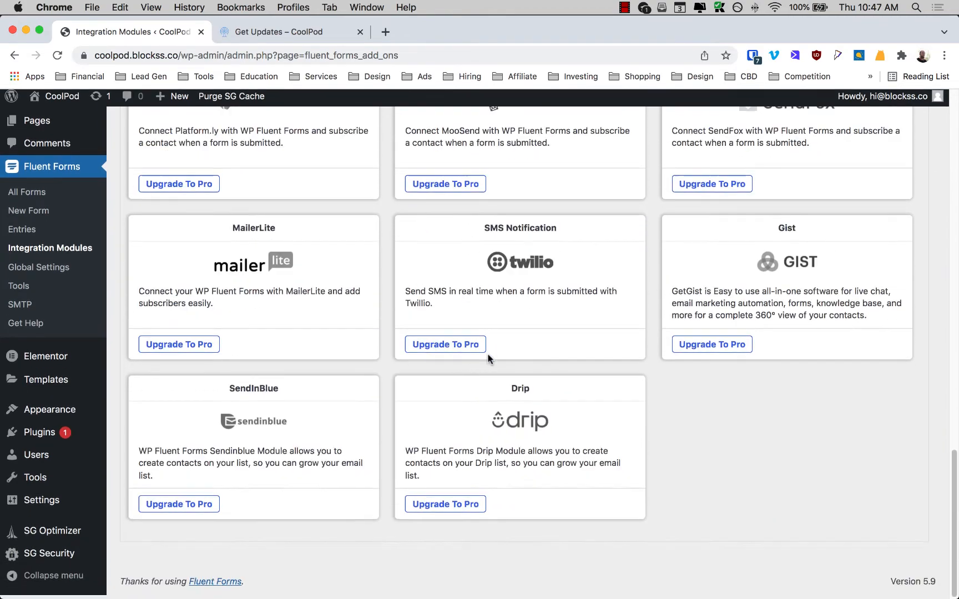
scroll(488, 360, "up", 20)
scroll(481, 374, "up", 2)
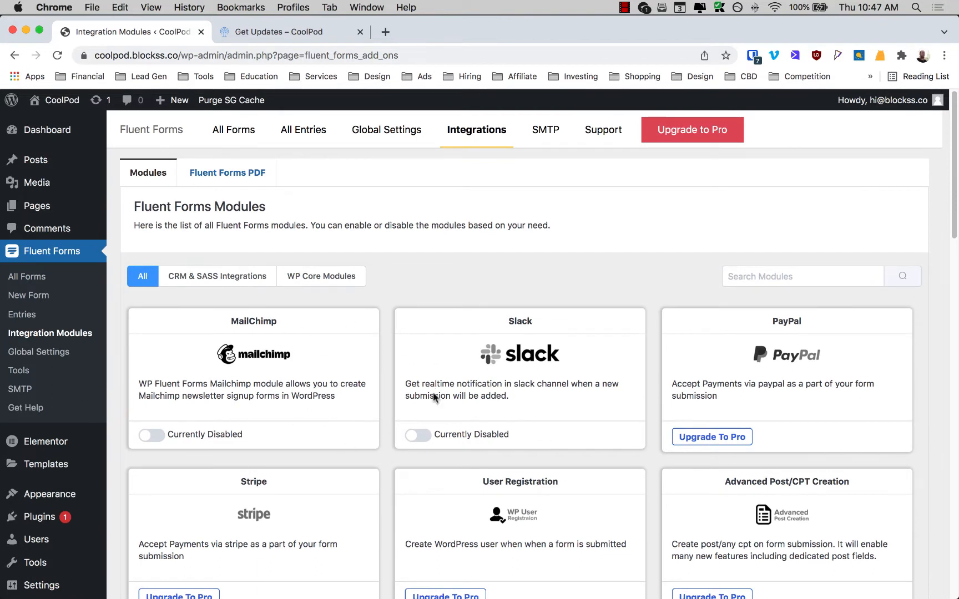
left_click(222, 167)
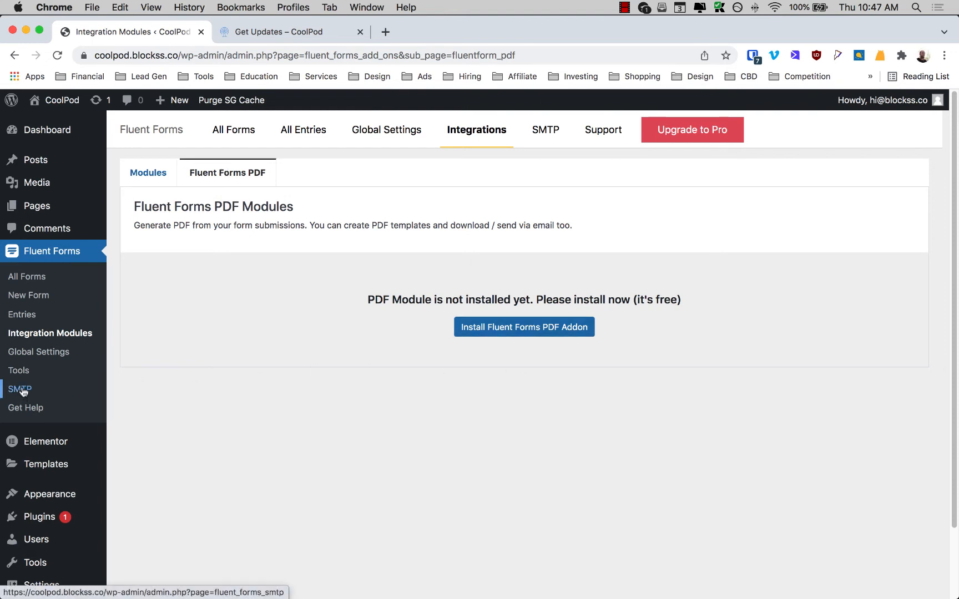
- Return to the list of all forms, and compare the two subscription forms on the live Get Updates page
left_click(40, 277)
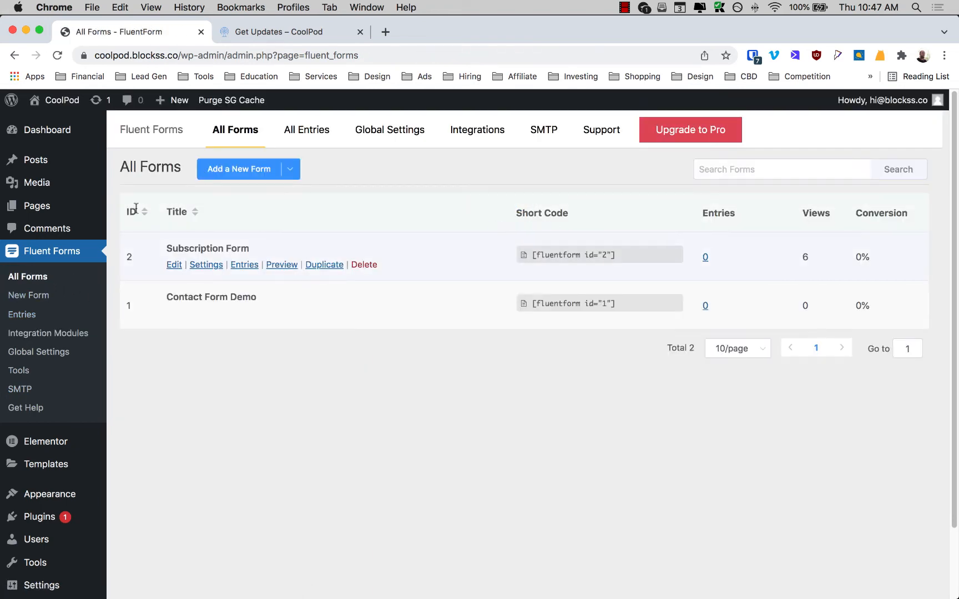
left_click(292, 33)
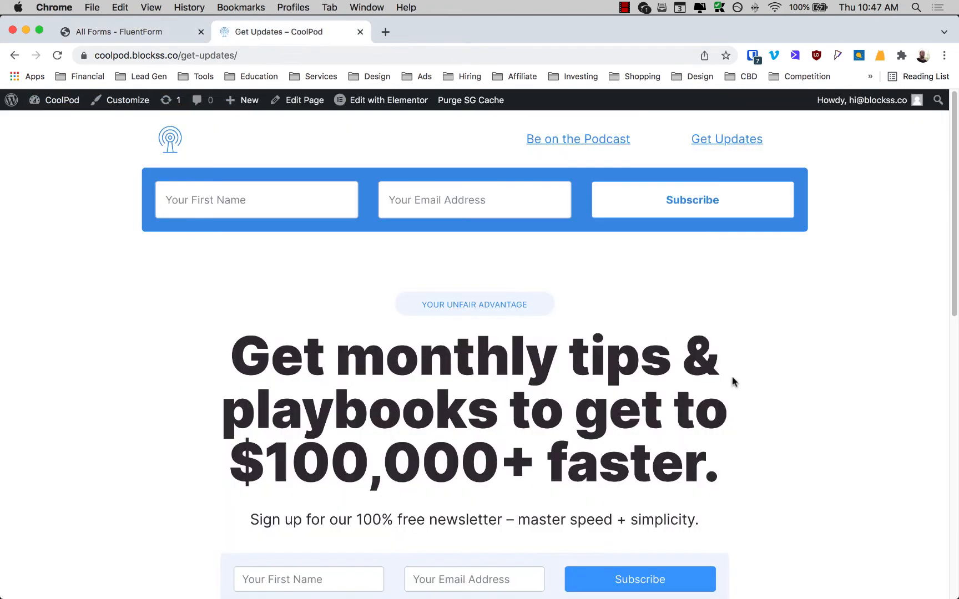
scroll(406, 228, "down", 3)
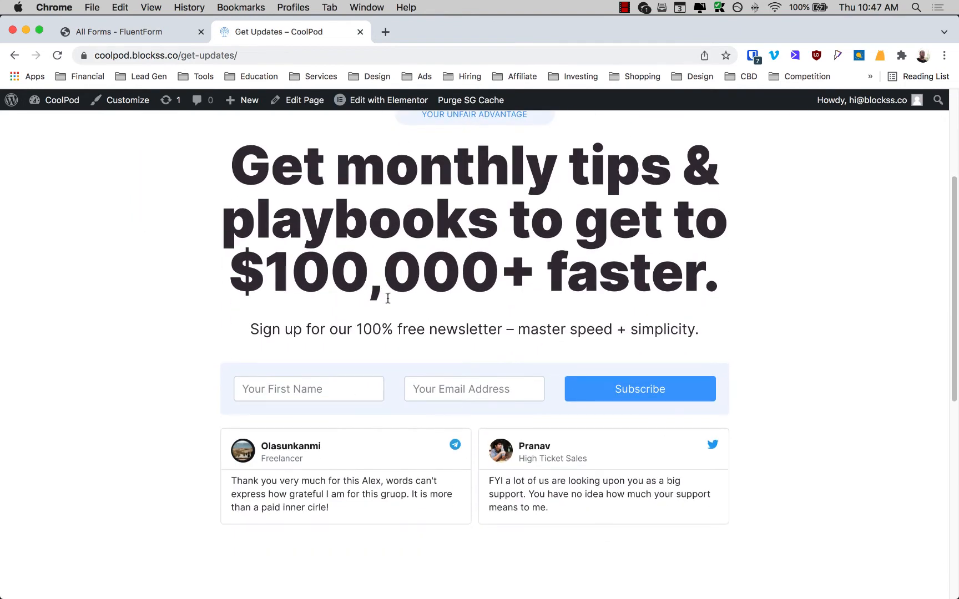
scroll(371, 120, "up", 3)
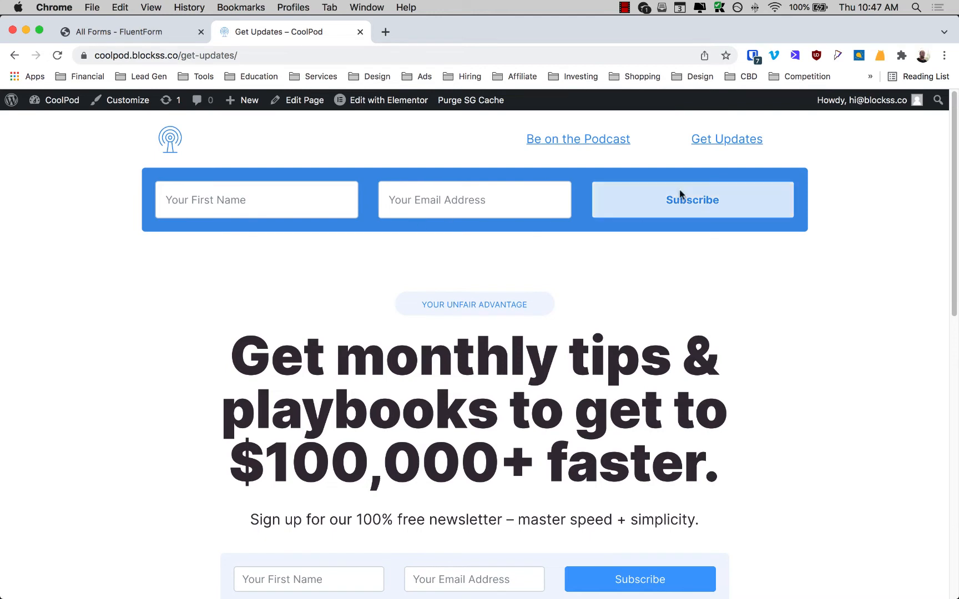
scroll(440, 300, "down", 3)
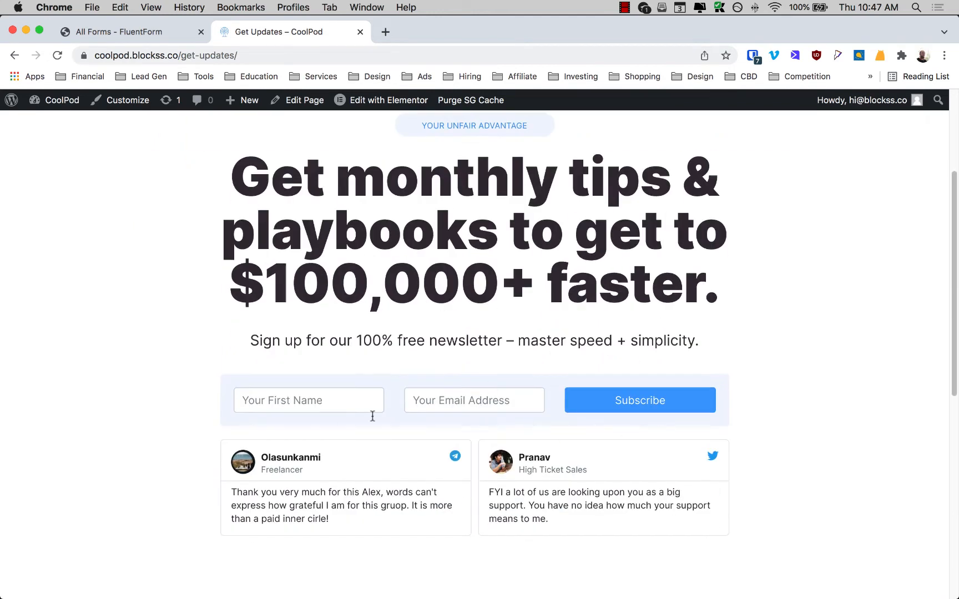
scroll(322, 166, "up", 1)
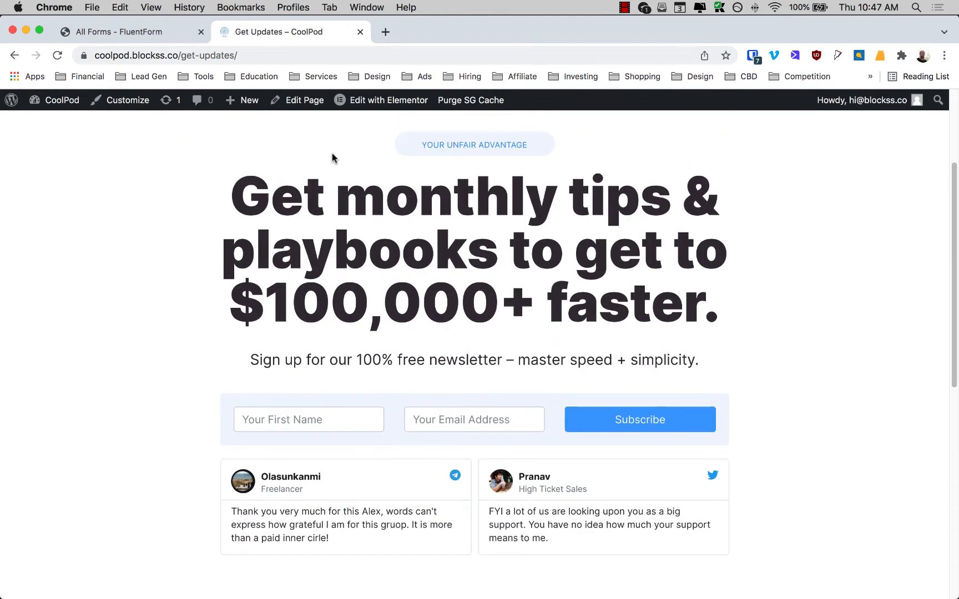
- Open the Get Updates page in Elementor and open the Fluent Form widget below the newsletter headline for editing
left_click(371, 104)
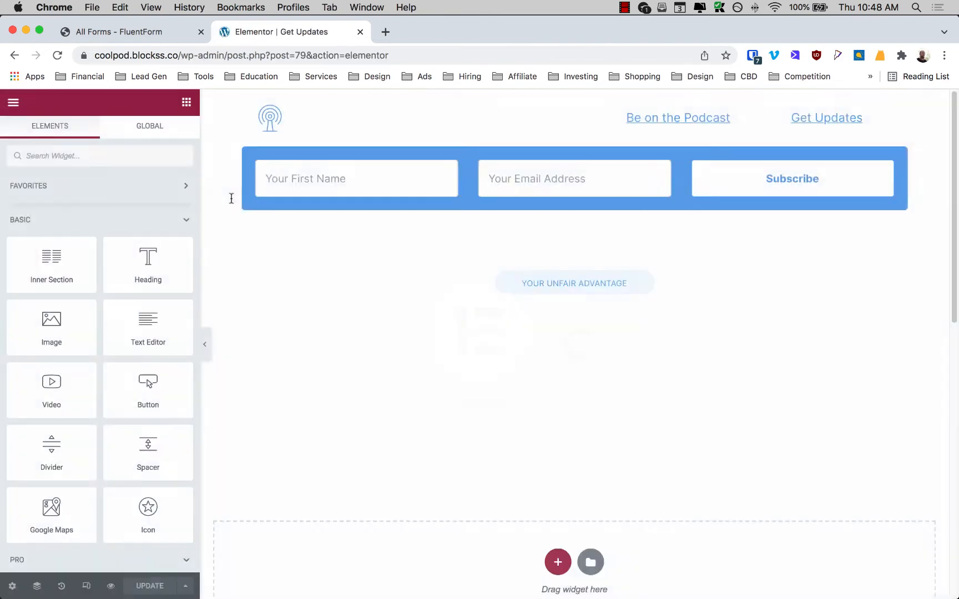
scroll(232, 198, "down", 3)
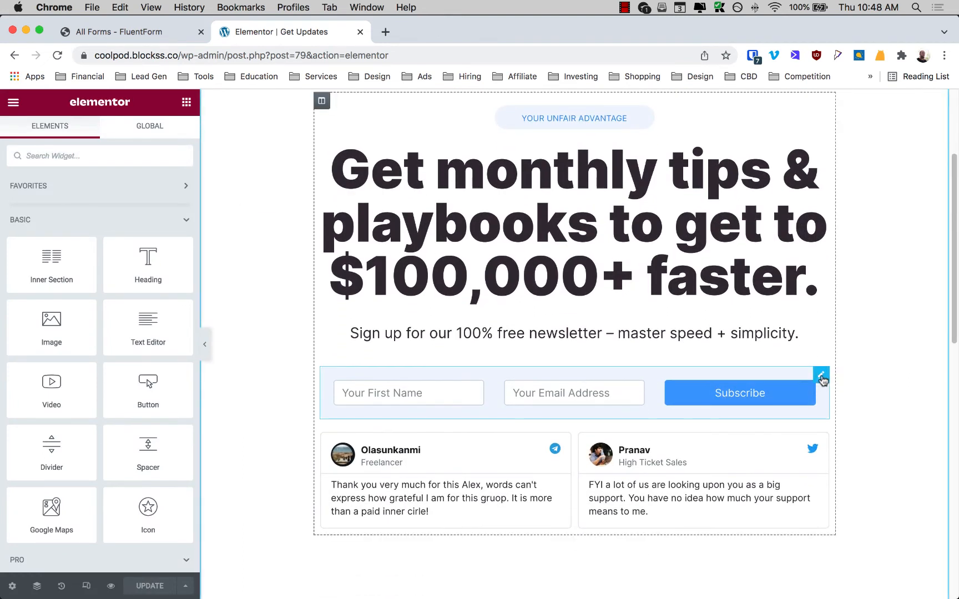
left_click(820, 376)
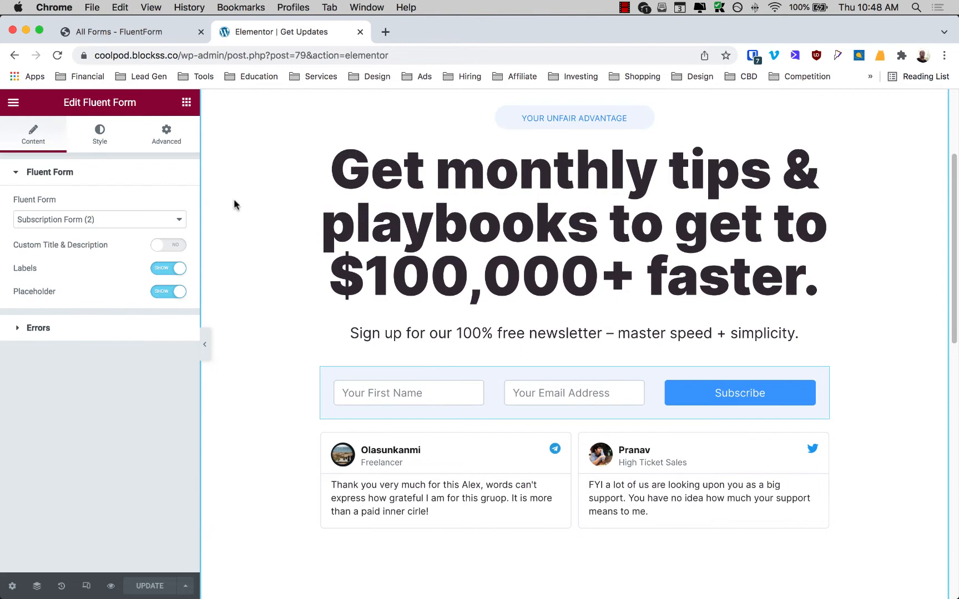
- Review the Fluent Form widget's advanced spacing, background and border settings, ending with the widget reselected after visiting the heading
left_click(169, 136)
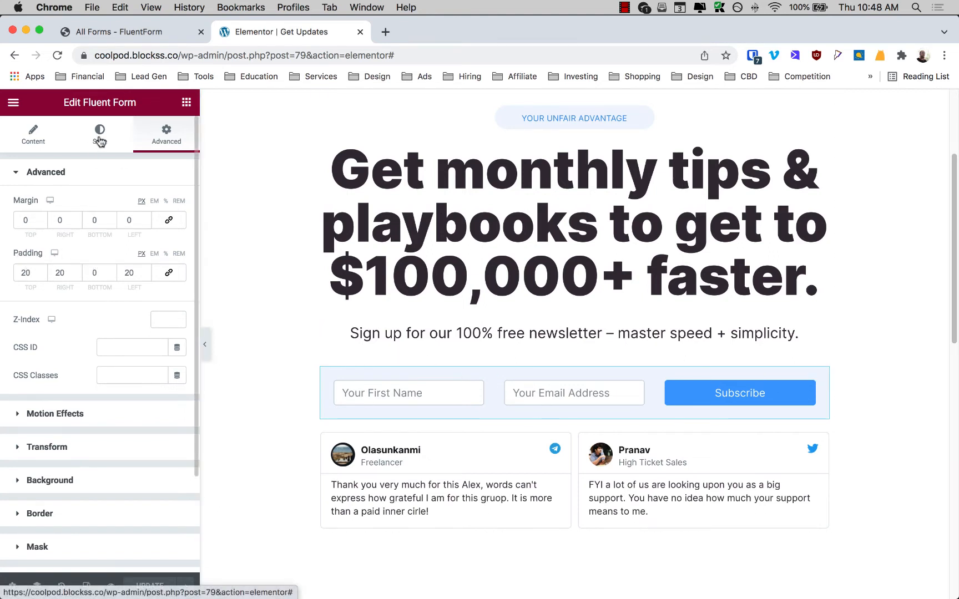
left_click(86, 480)
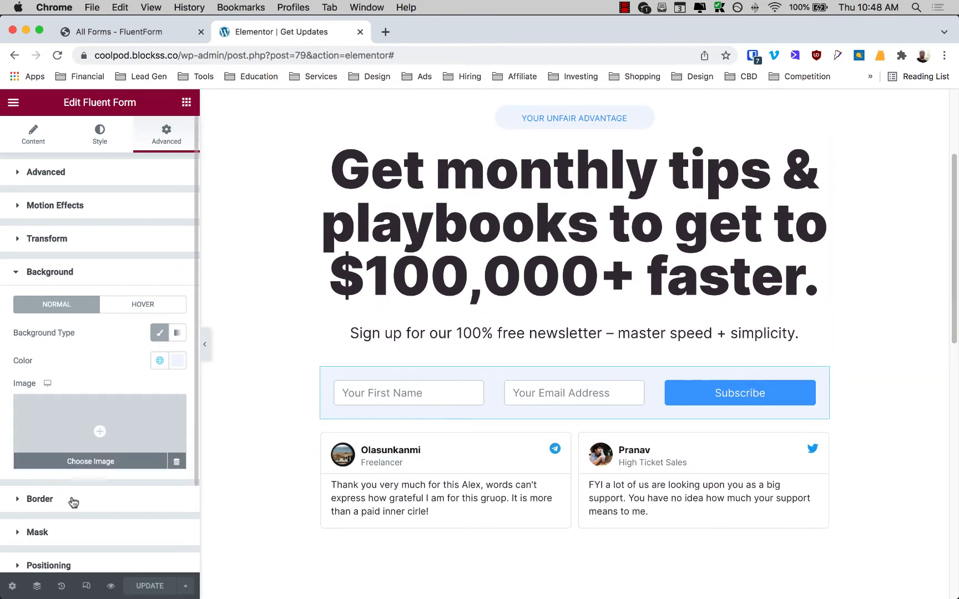
left_click(88, 506)
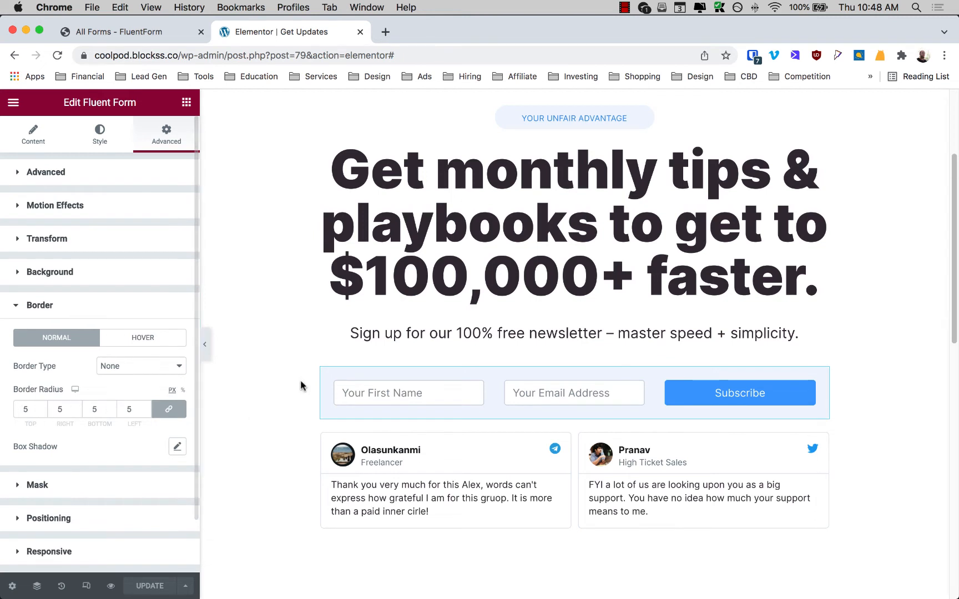
left_click(370, 253)
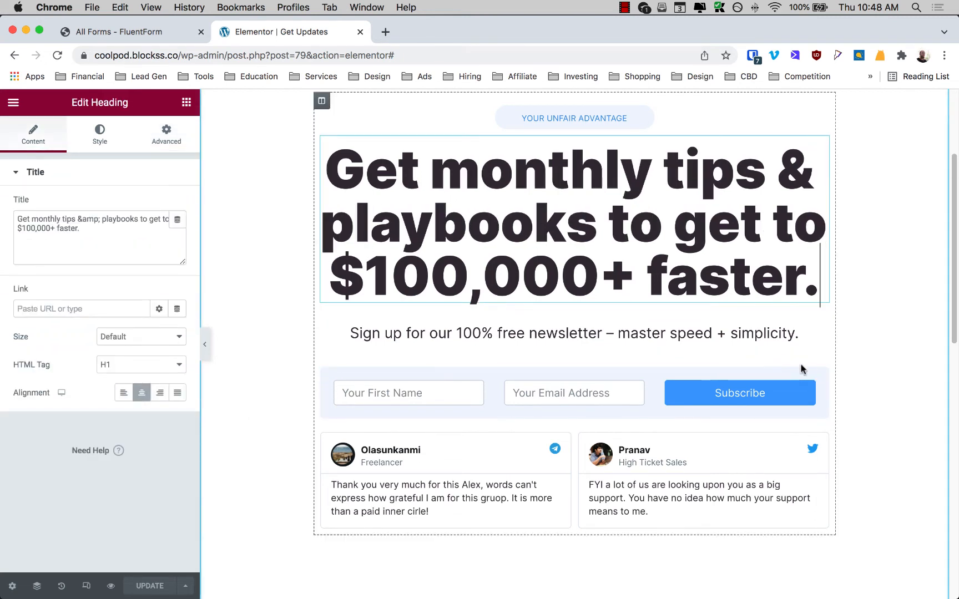
left_click(821, 376)
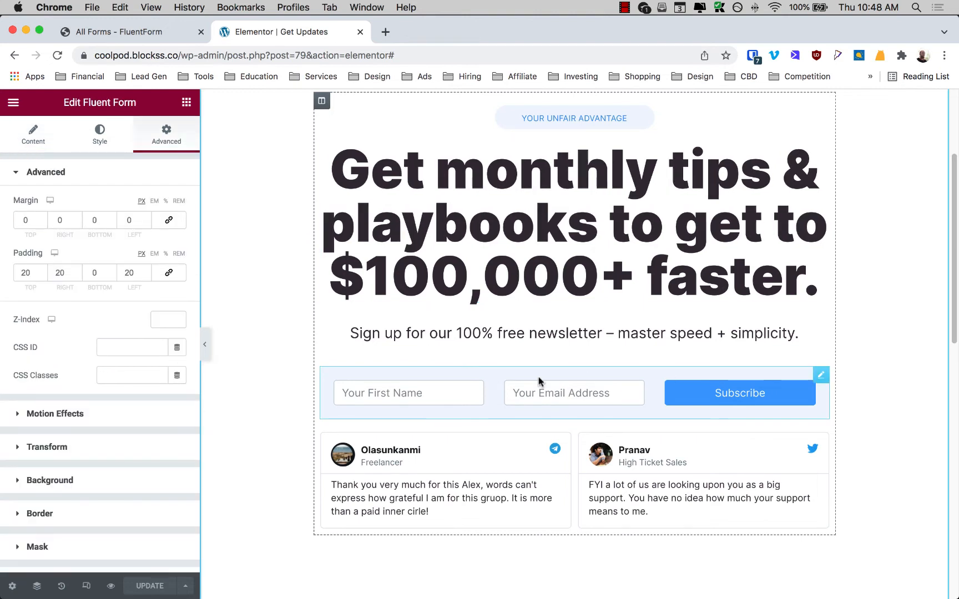
- Compare the two subscription forms on the page, and examine the Fluent Form widget's content and error message settings
left_click(100, 138)
scroll(611, 235, "up", 3)
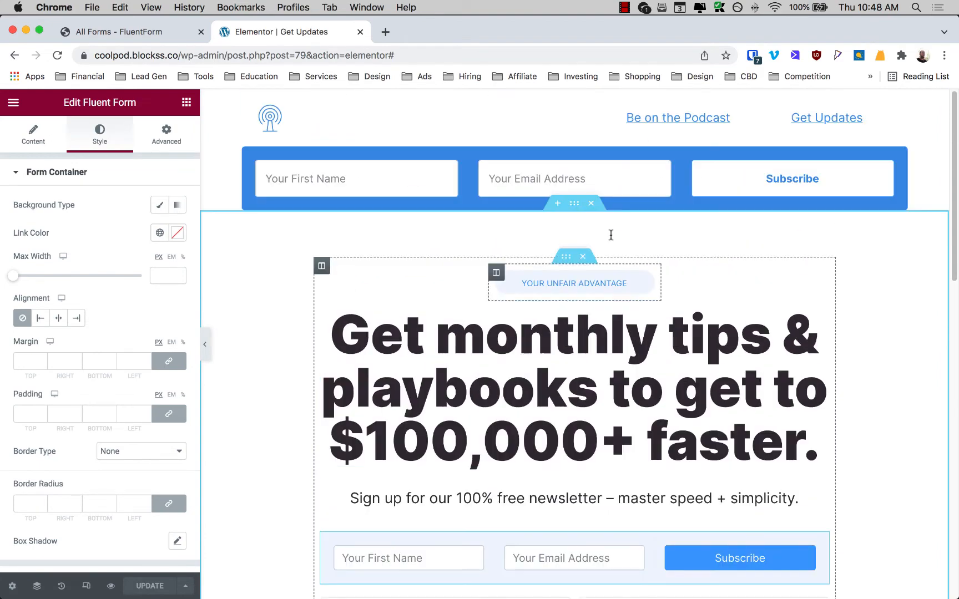
scroll(471, 180, "down", 15)
scroll(513, 351, "up", 12)
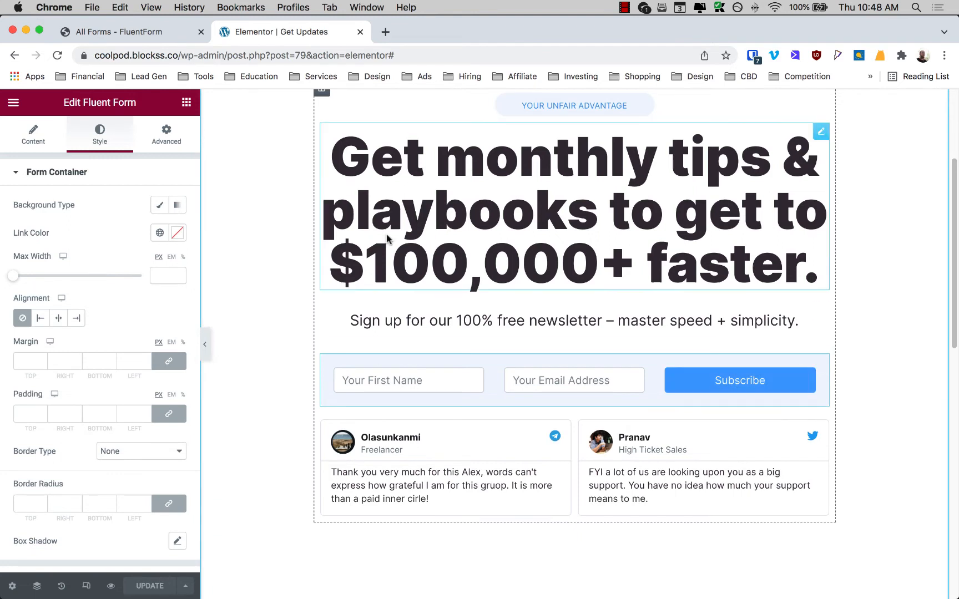
left_click(43, 143)
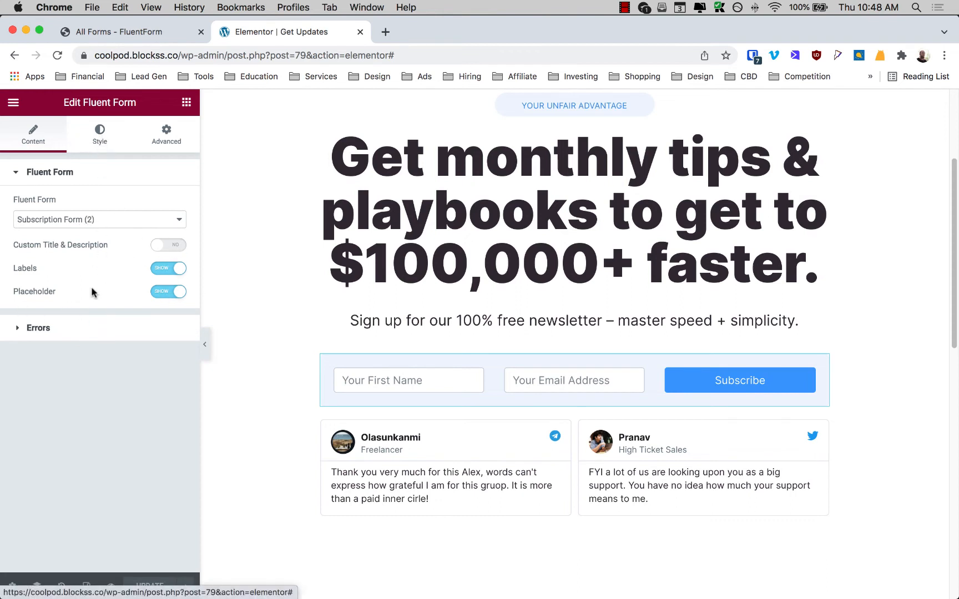
left_click(80, 330)
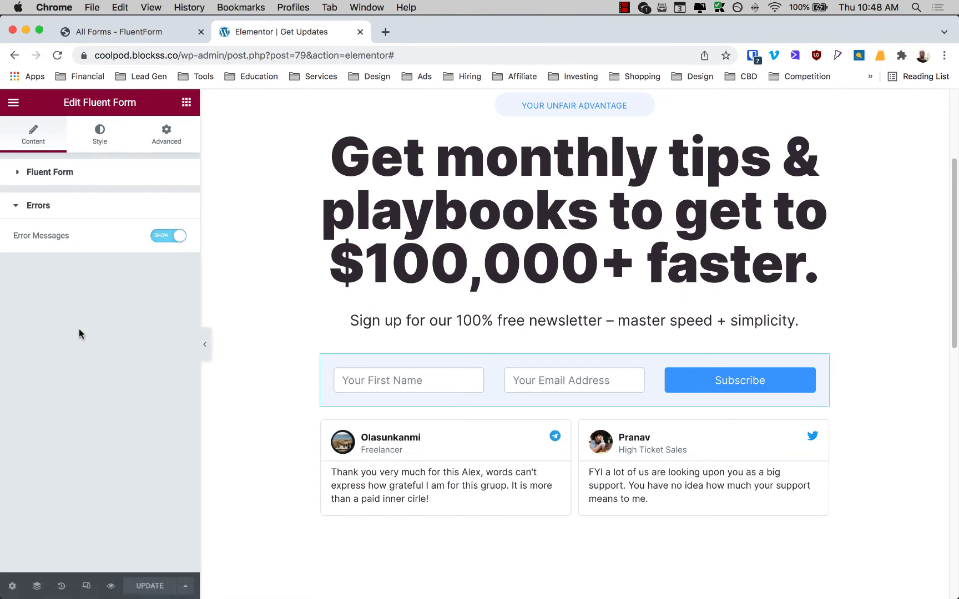
- Examine the Fluent Form widget's form container styling options and the list of its other style sections
left_click(102, 133)
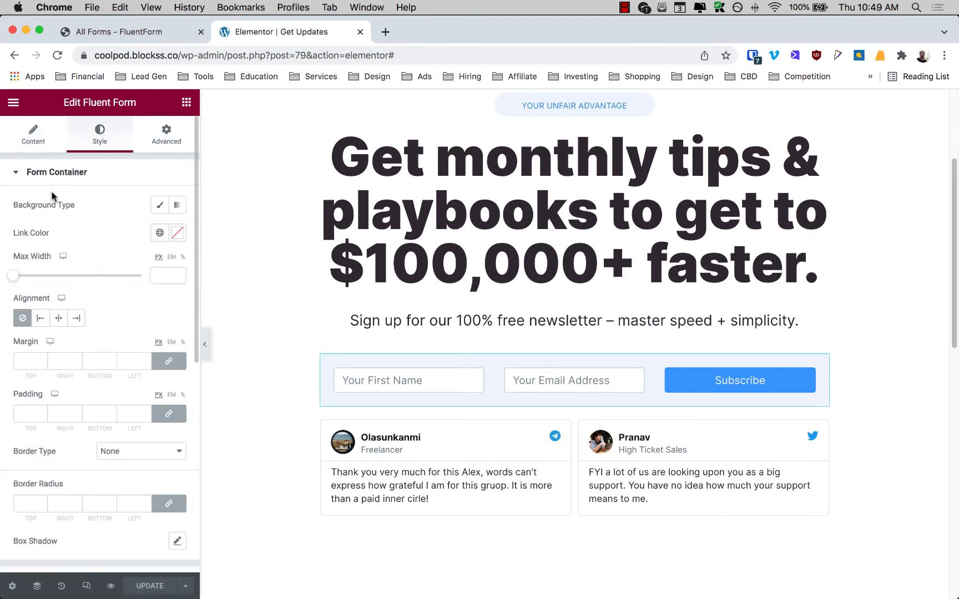
scroll(117, 255, "down", 2)
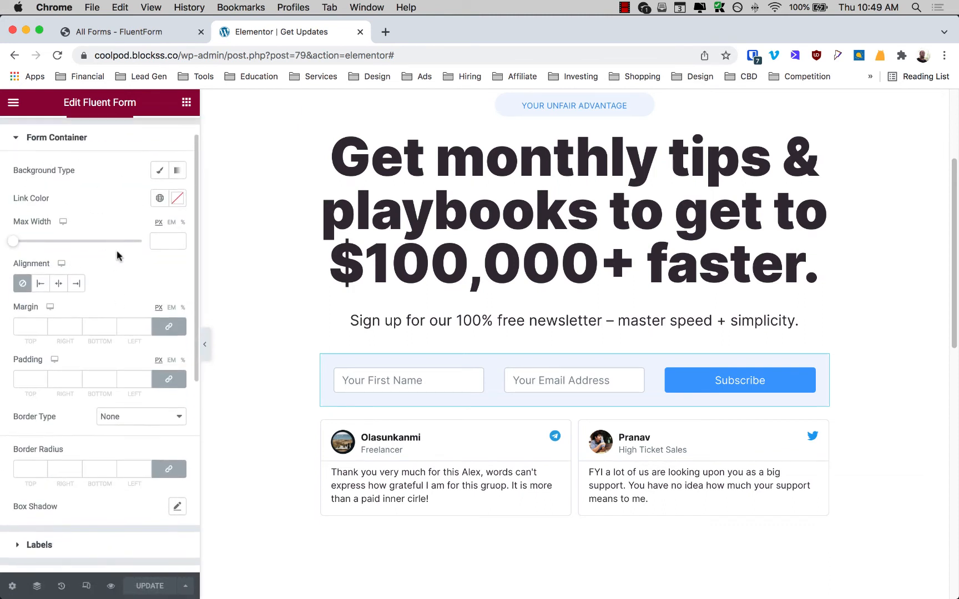
scroll(118, 256, "up", 2)
scroll(91, 187, "down", 4)
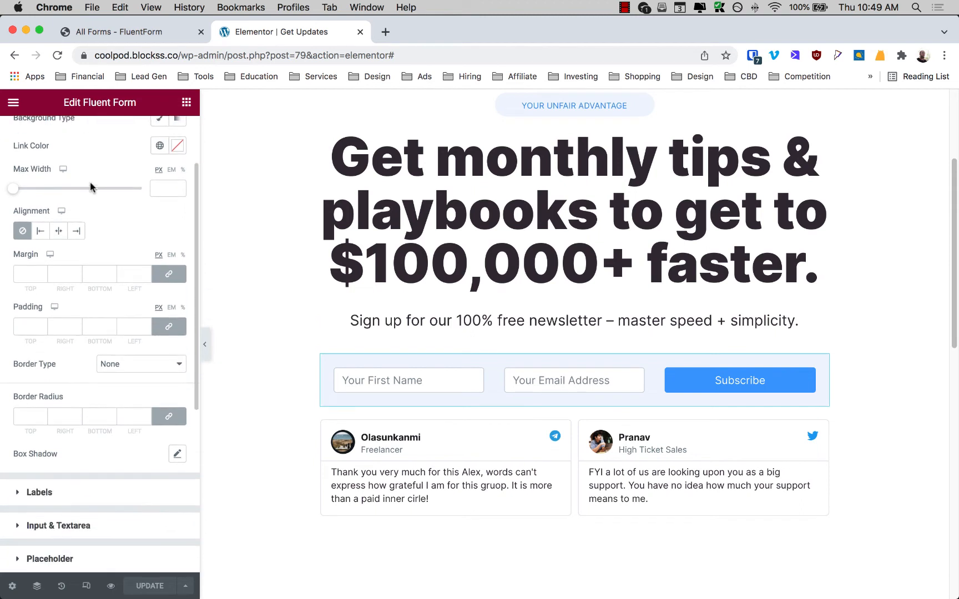
scroll(78, 148, "up", 2)
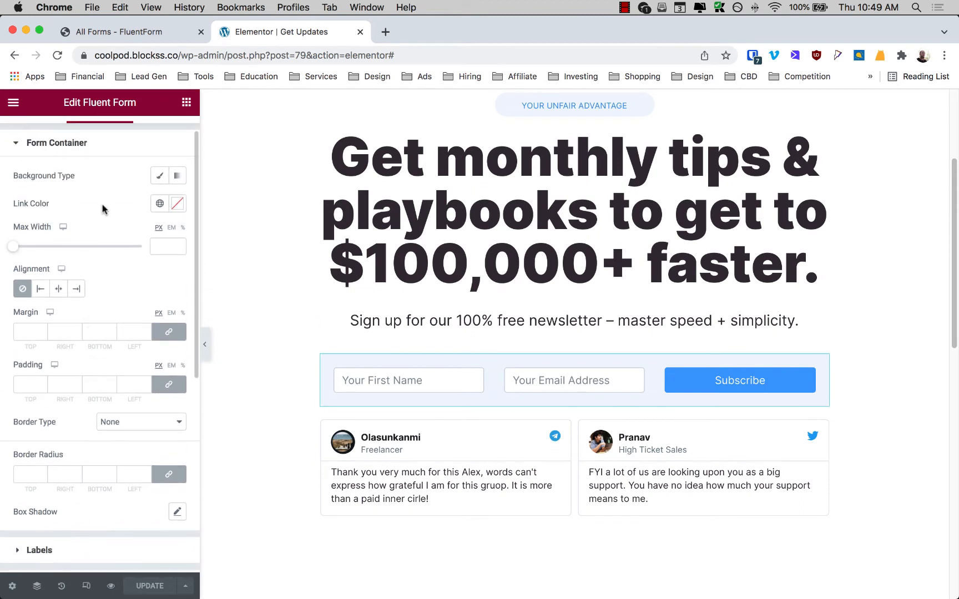
scroll(88, 232, "down", 4)
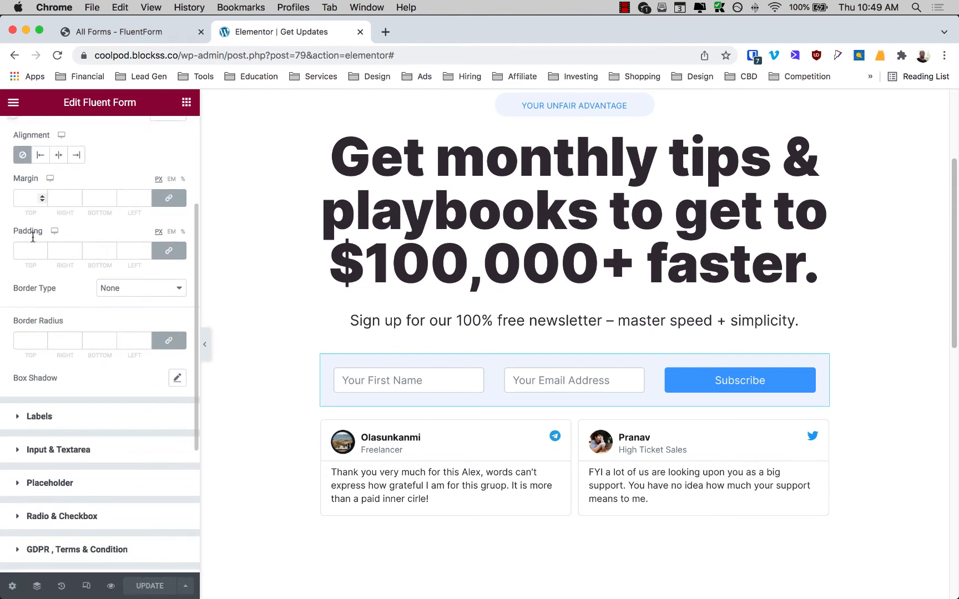
scroll(46, 274, "down", 3)
scroll(46, 274, "down", 3)
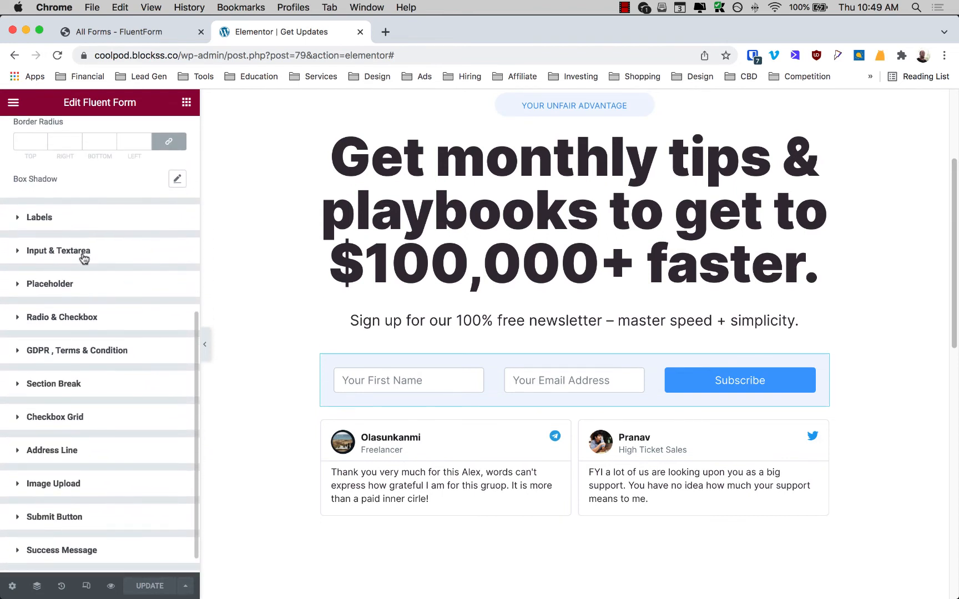
- Set the Fluent Form widget's input and textarea padding to 14 px on all sides and its spacing to 0 px
left_click(77, 260)
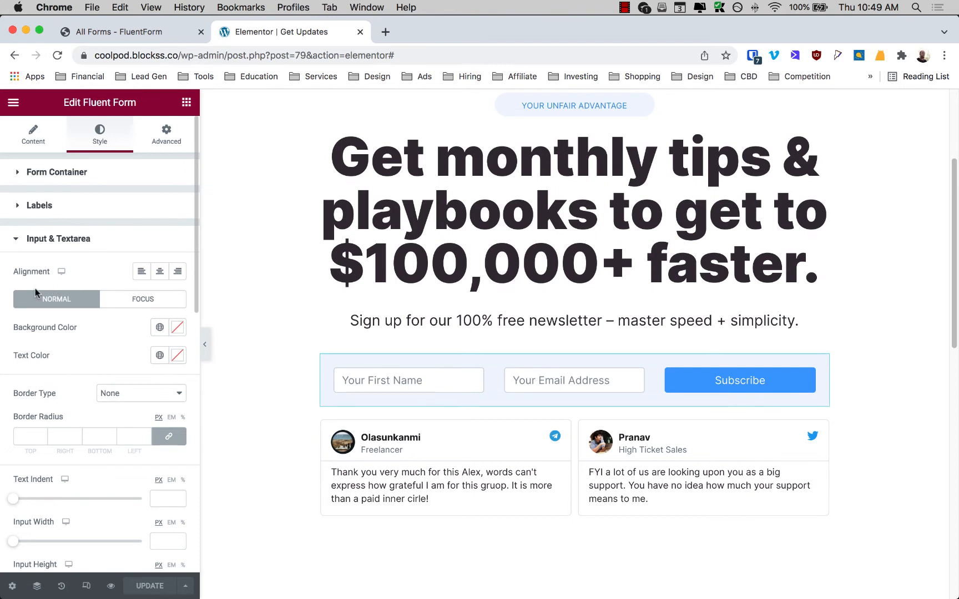
scroll(37, 293, "down", 4)
scroll(39, 283, "down", 1)
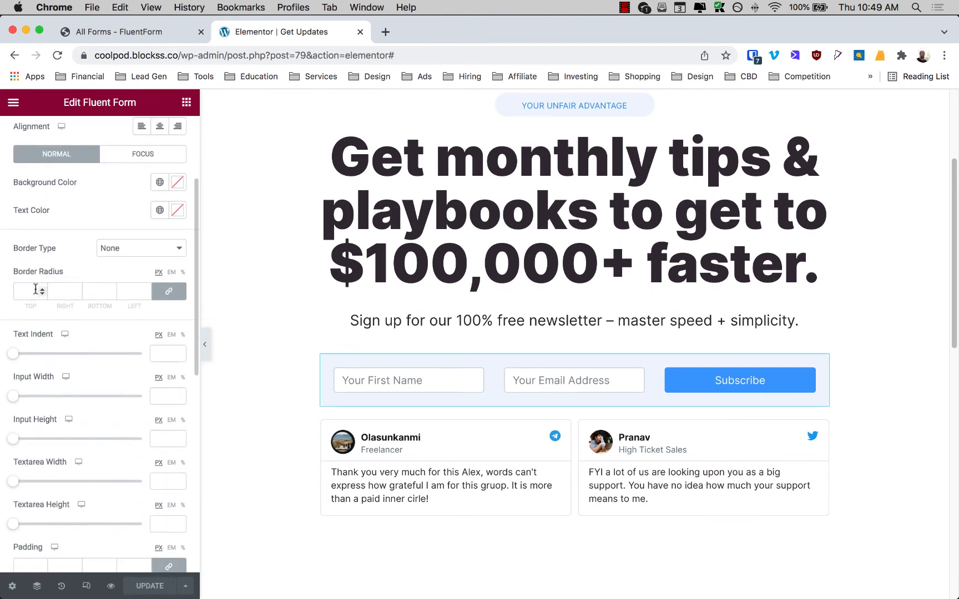
scroll(68, 224, "down", 1)
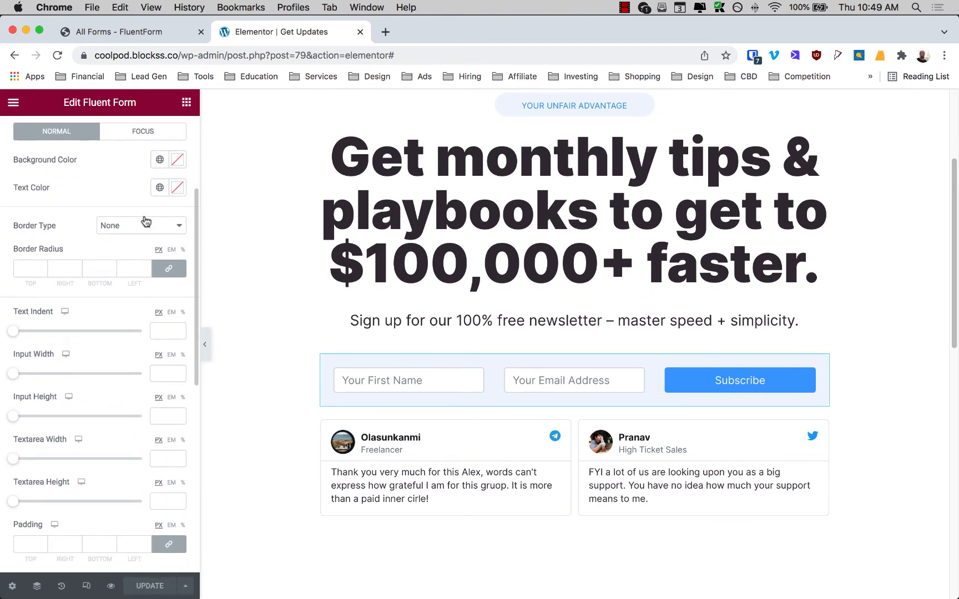
scroll(111, 233, "down", 5)
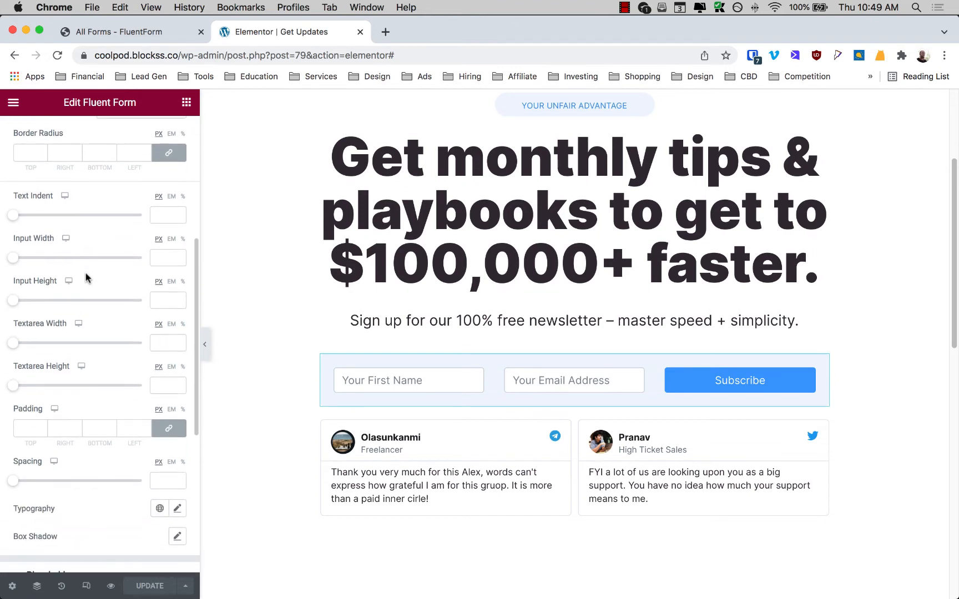
scroll(86, 278, "down", 2)
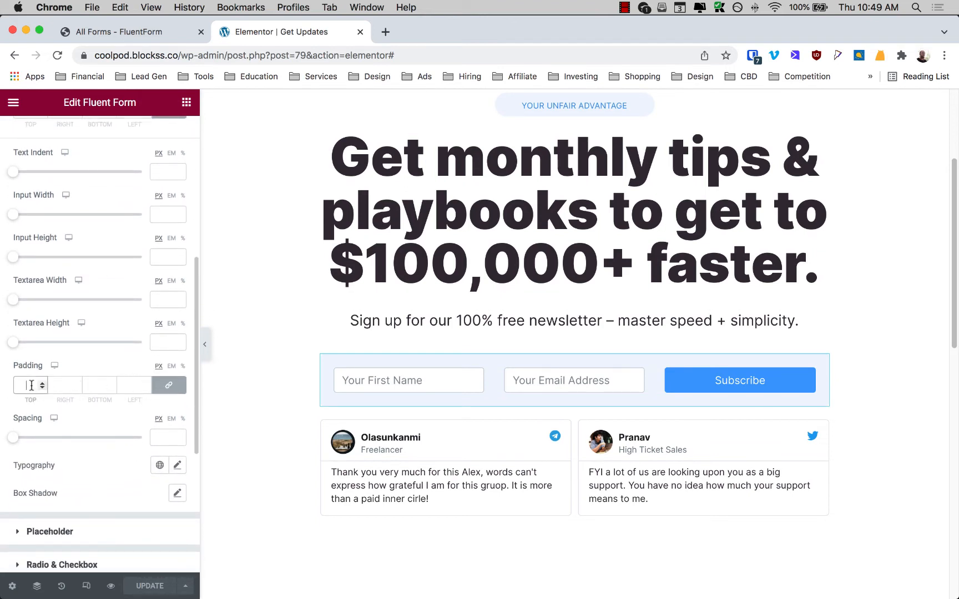
type("14")
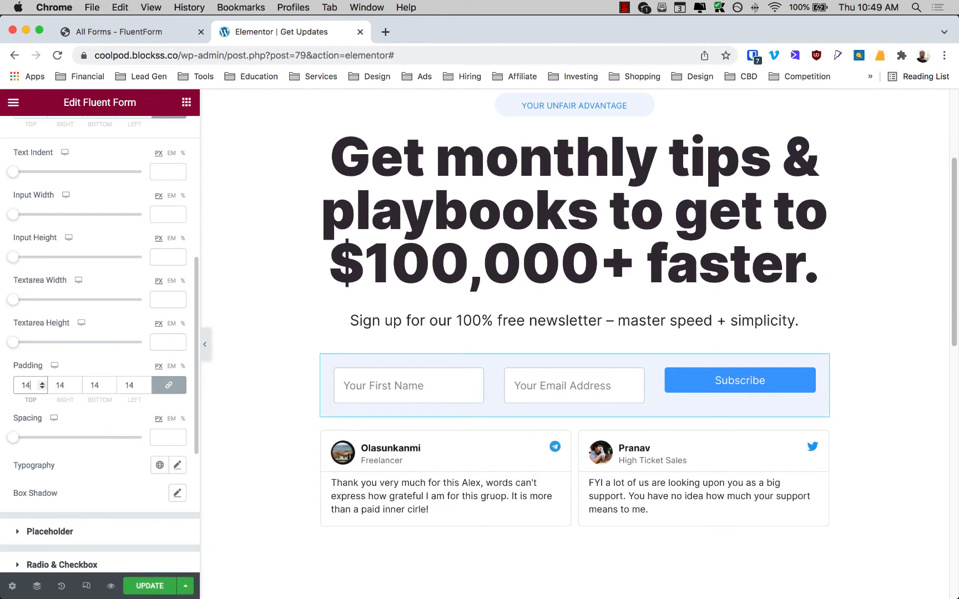
key("BackSpace")
key("BackSpace")
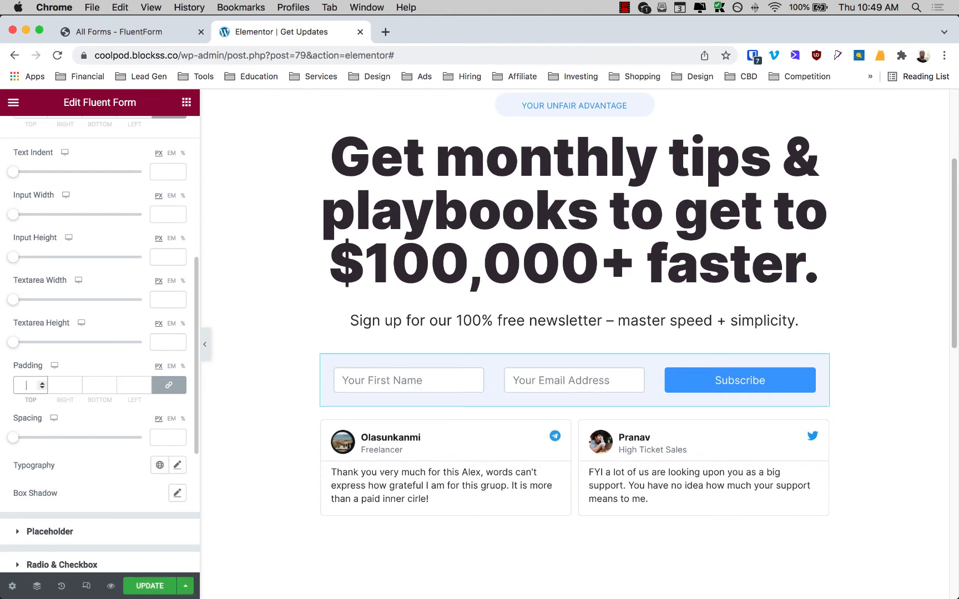
type("14")
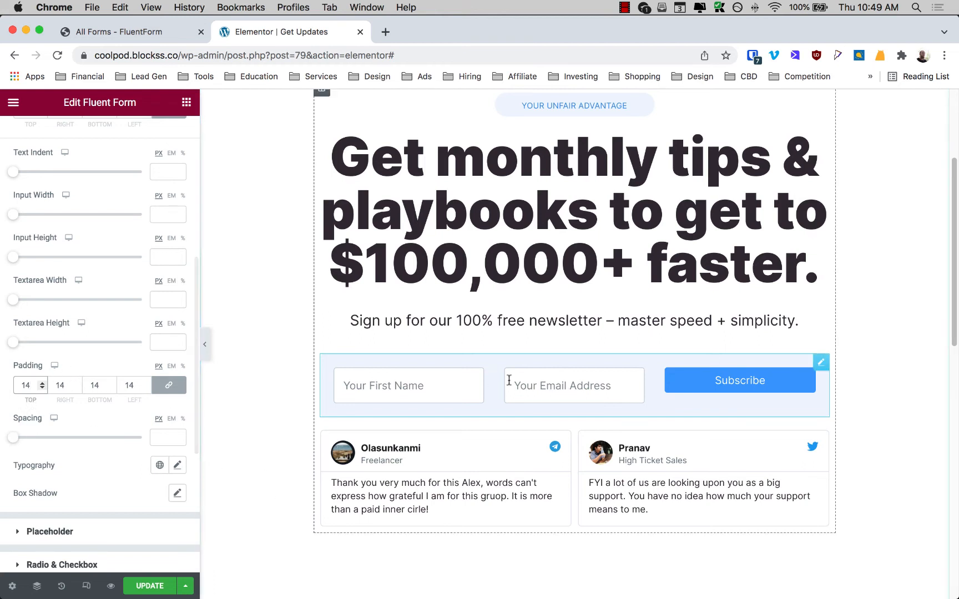
left_click_drag(15, 439, 3, 434)
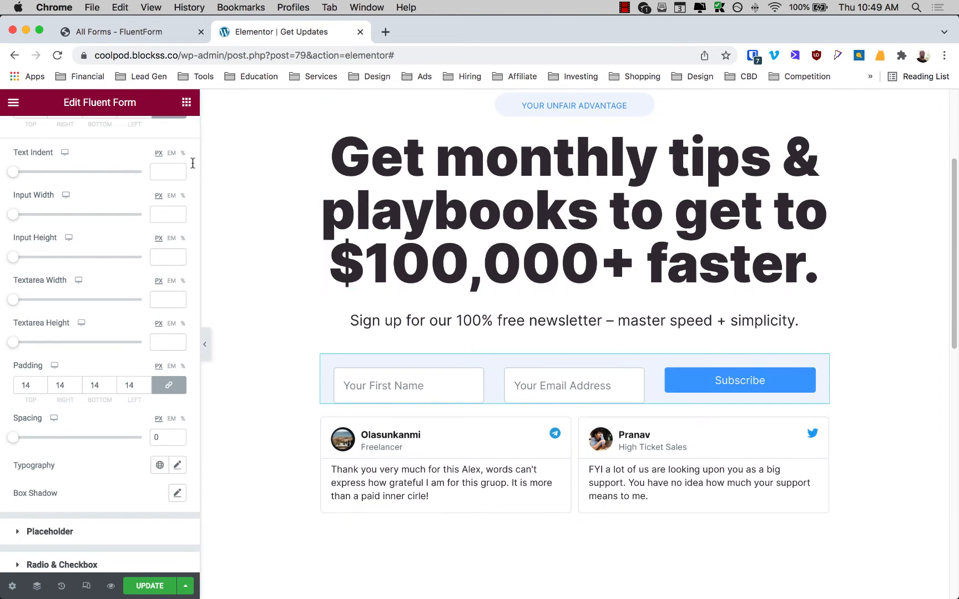
- Set the Fluent Form widget's advanced bottom padding to 20 px
scroll(166, 175, "up", 10)
left_click(166, 135)
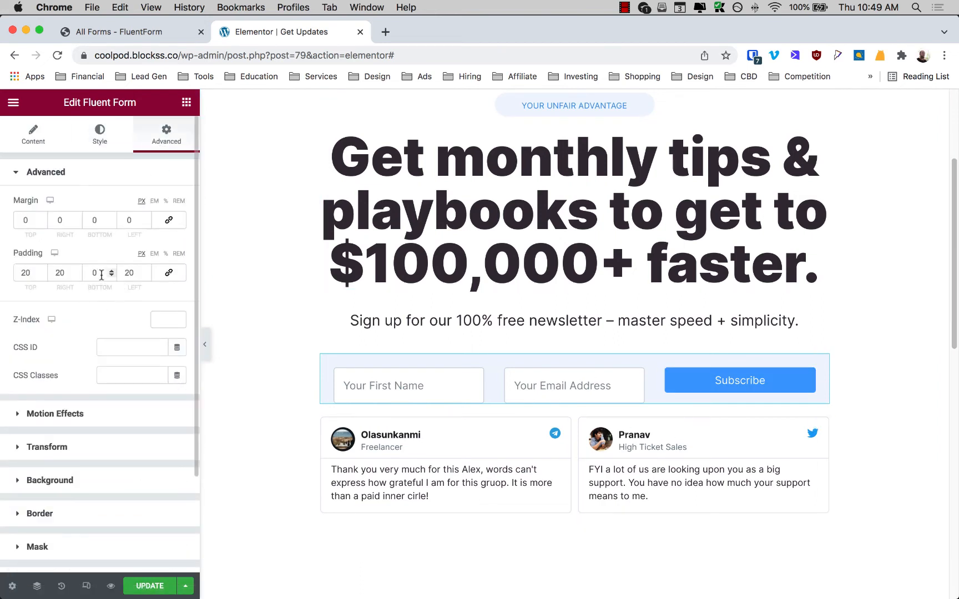
double_click(101, 275)
type("20")
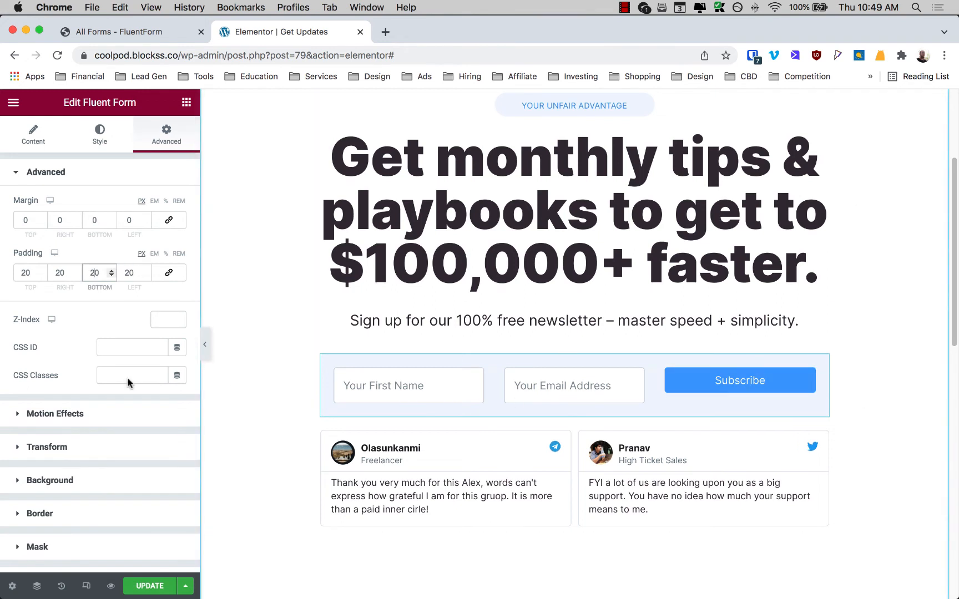
- Return to the widget's Input & Textarea styling and recheck the padding and spacing values
left_click(99, 136)
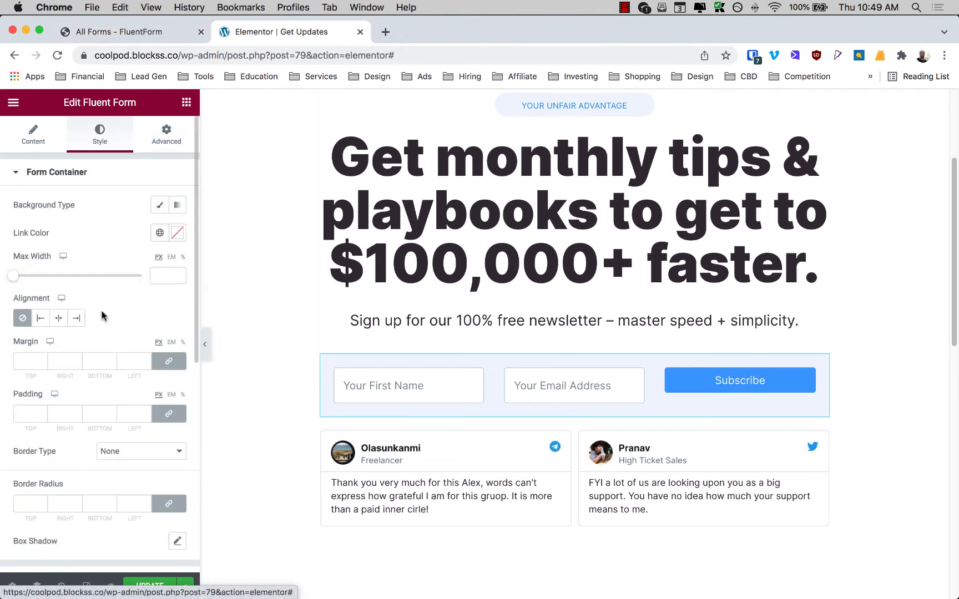
scroll(101, 315, "down", 5)
left_click(83, 300)
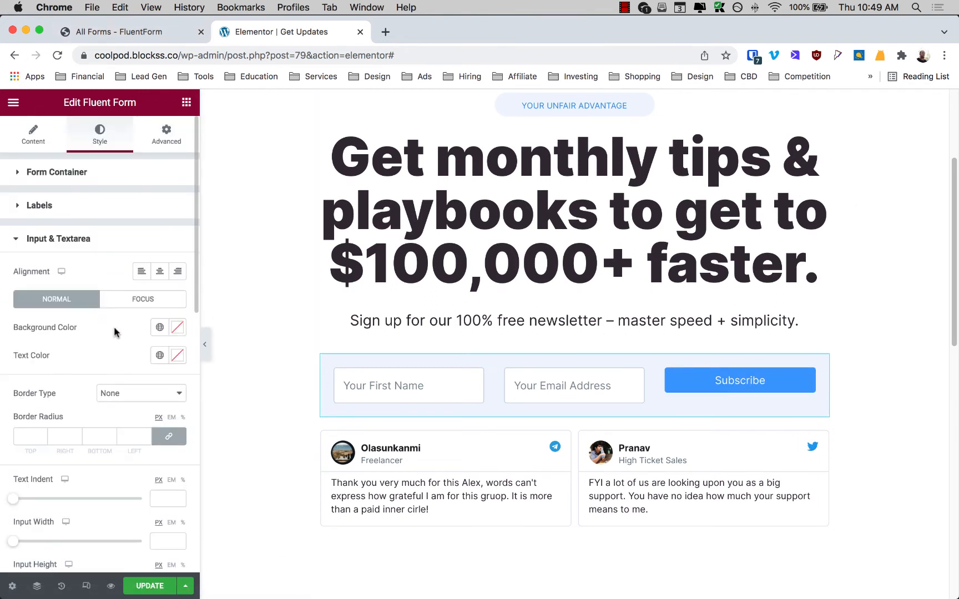
scroll(47, 492, "down", 8)
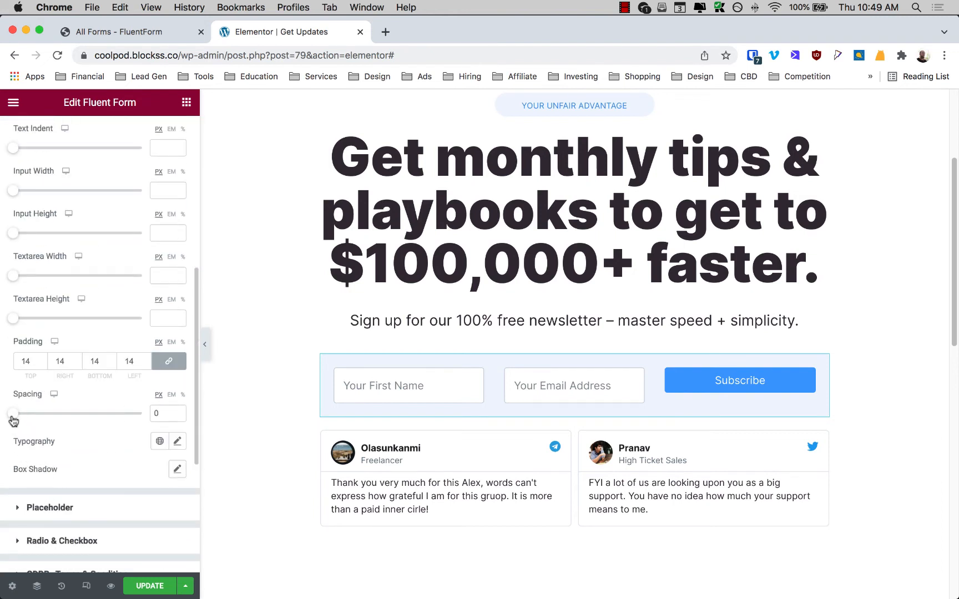
mouse_move(13, 416)
left_mouse_down()
mouse_move(68, 419)
mouse_move(2, 410)
left_mouse_up()
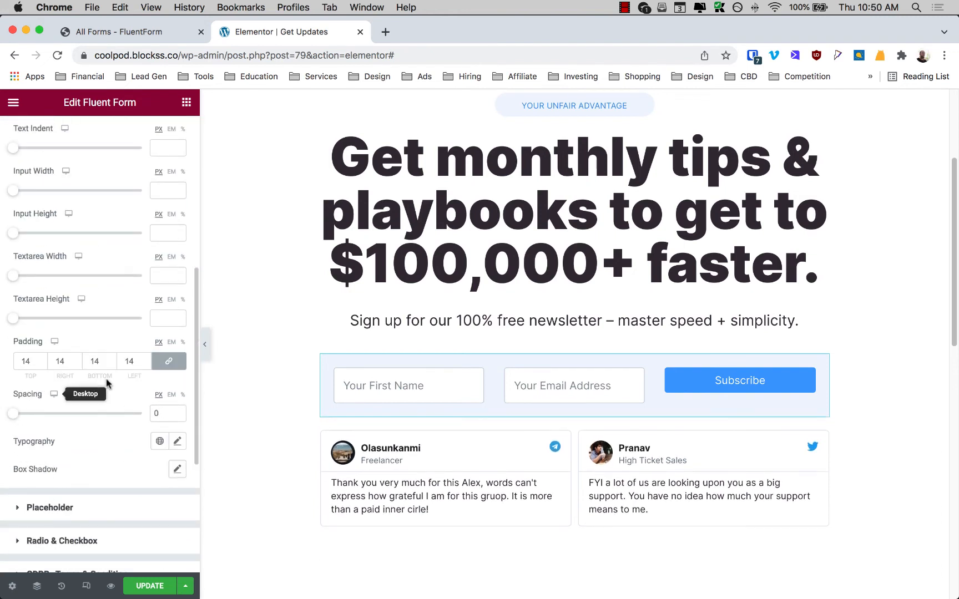
- Set the submit button's normal background color to the Primary global color
scroll(112, 430, "down", 3)
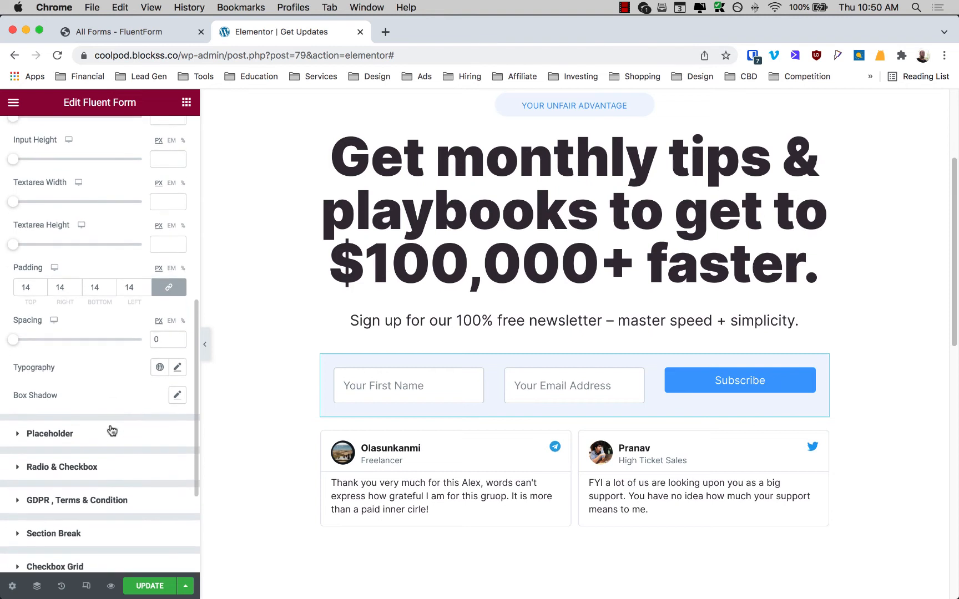
scroll(112, 430, "down", 7)
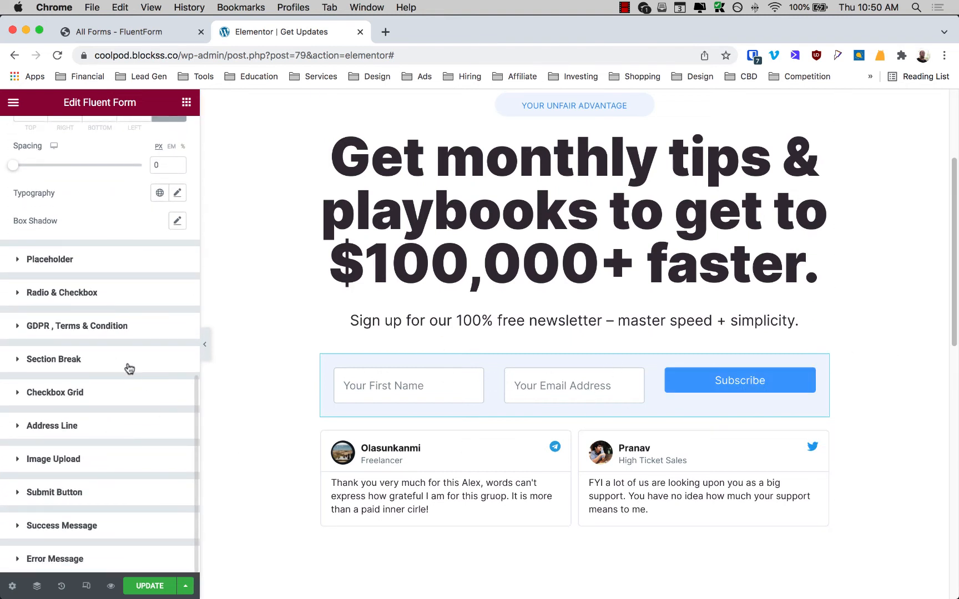
left_click(100, 492)
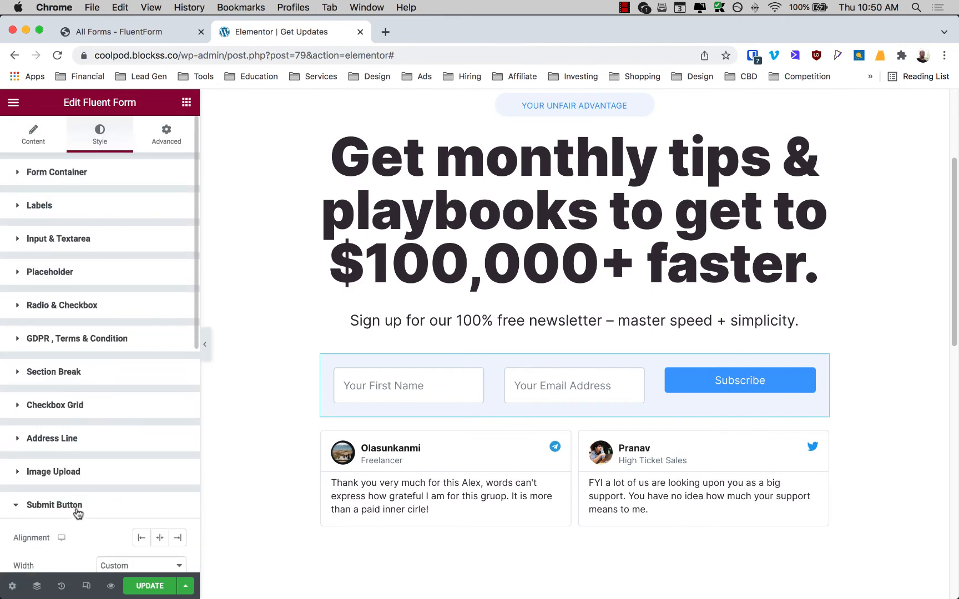
scroll(78, 294, "down", 6)
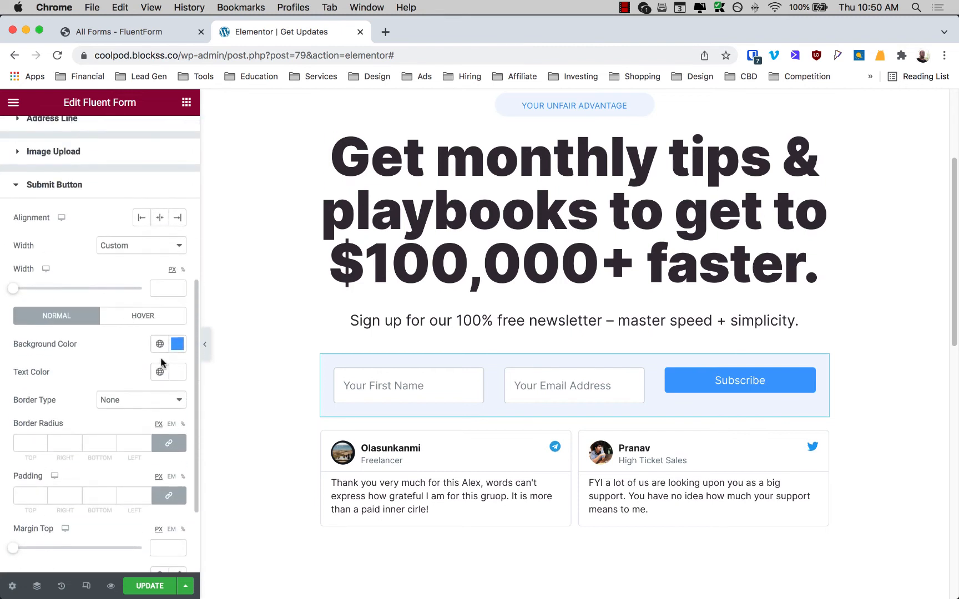
left_click(160, 344)
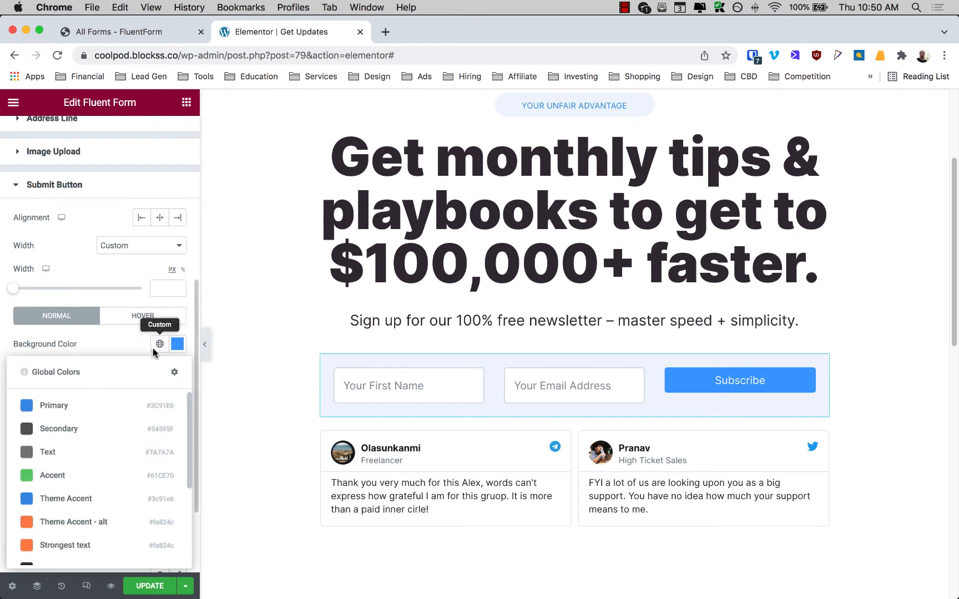
left_click(93, 404)
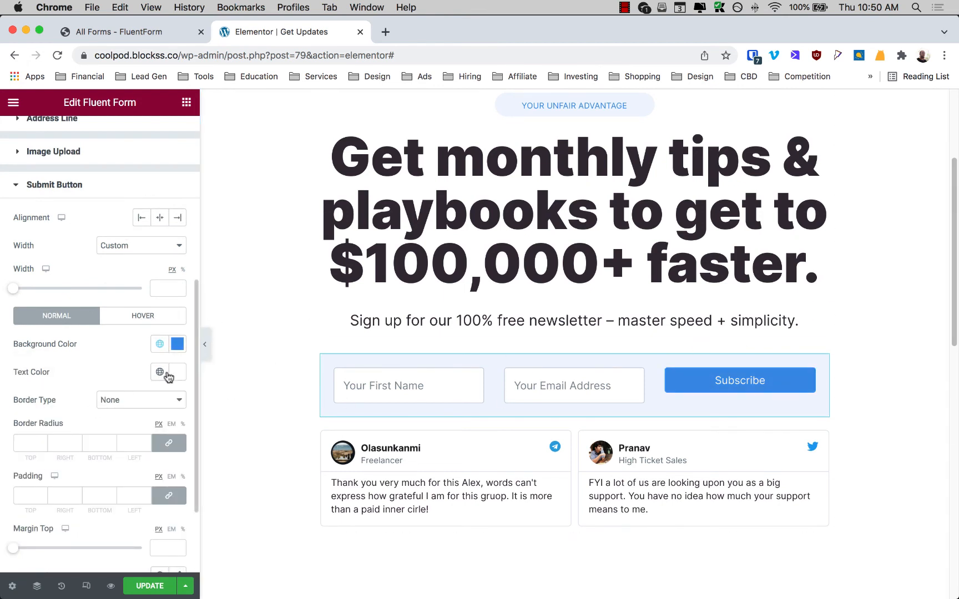
- Set the submit button's hover background and border to the orange Theme Accent - alt global color and its hover text to the near-black global color
left_click(144, 318)
left_click(160, 431)
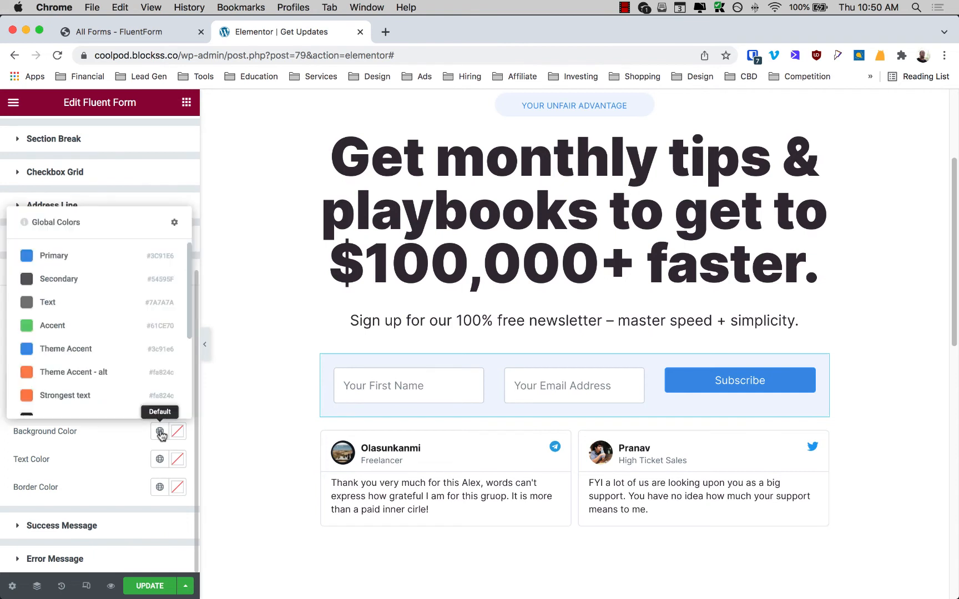
left_click(135, 370)
left_click(160, 459)
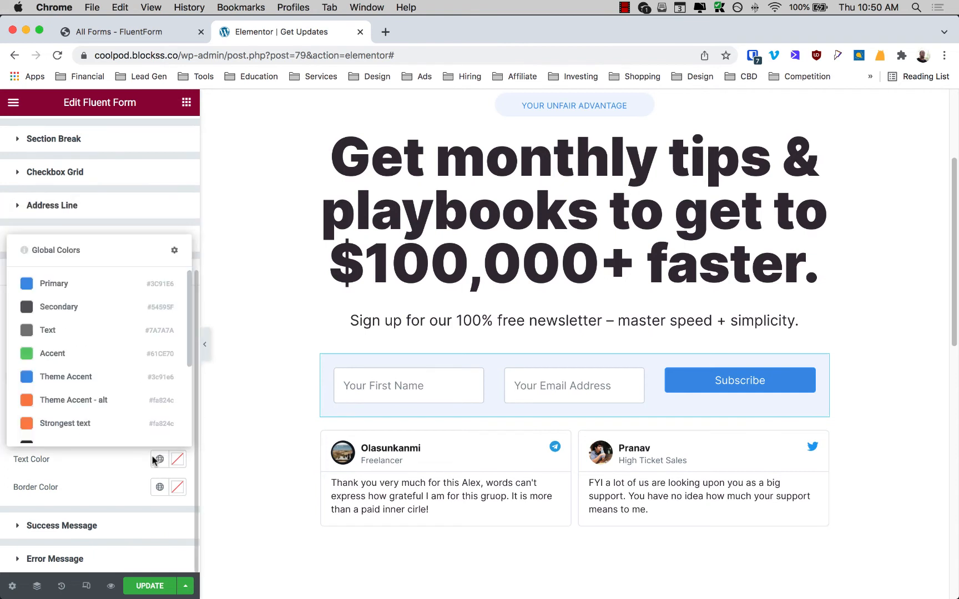
scroll(77, 377, "down", 2)
left_click(76, 392)
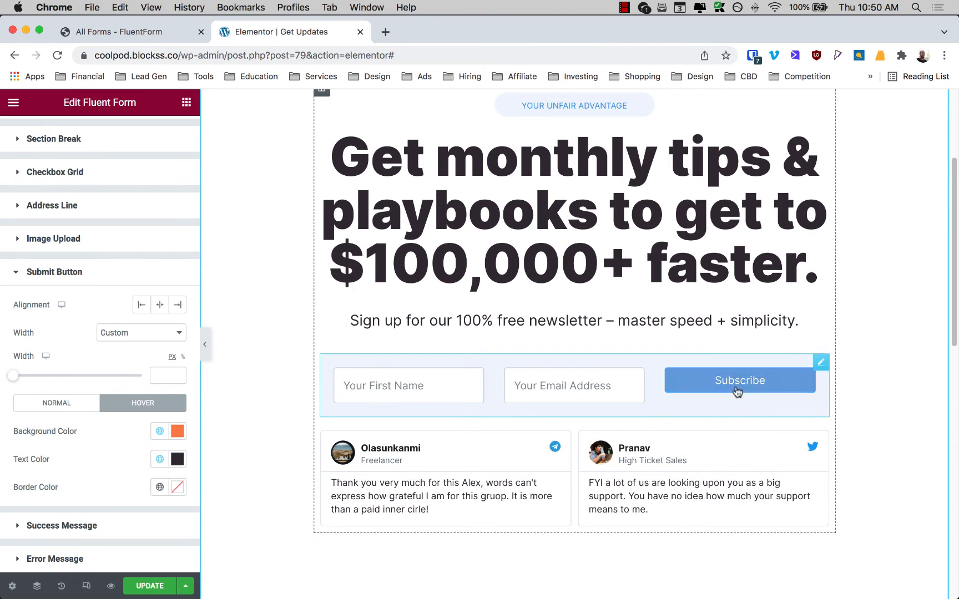
left_click(162, 486)
left_click(89, 433)
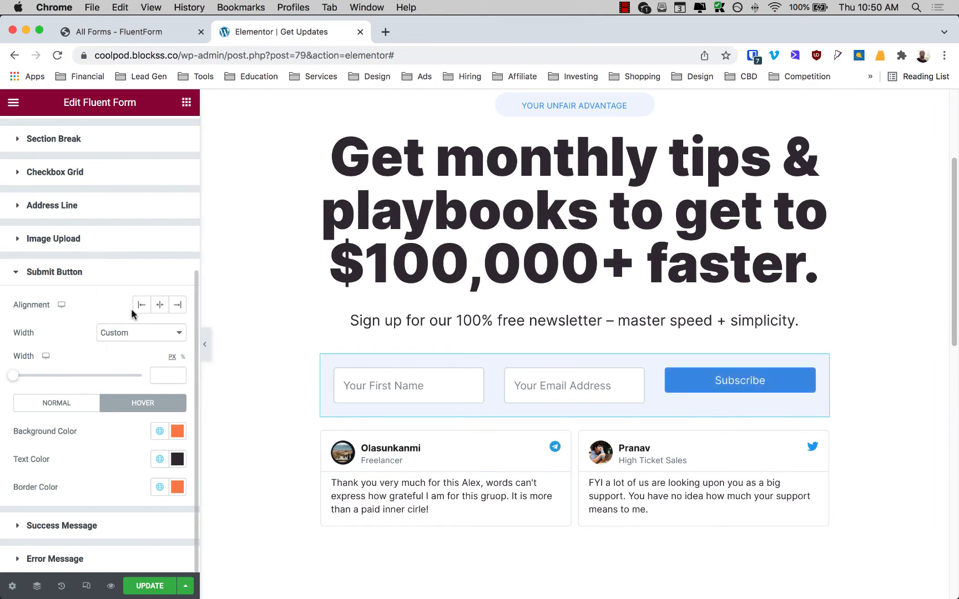
- Set the submit button's padding to 14 px on all sides in its normal-state styling
left_click(62, 403)
scroll(131, 400, "down", 5)
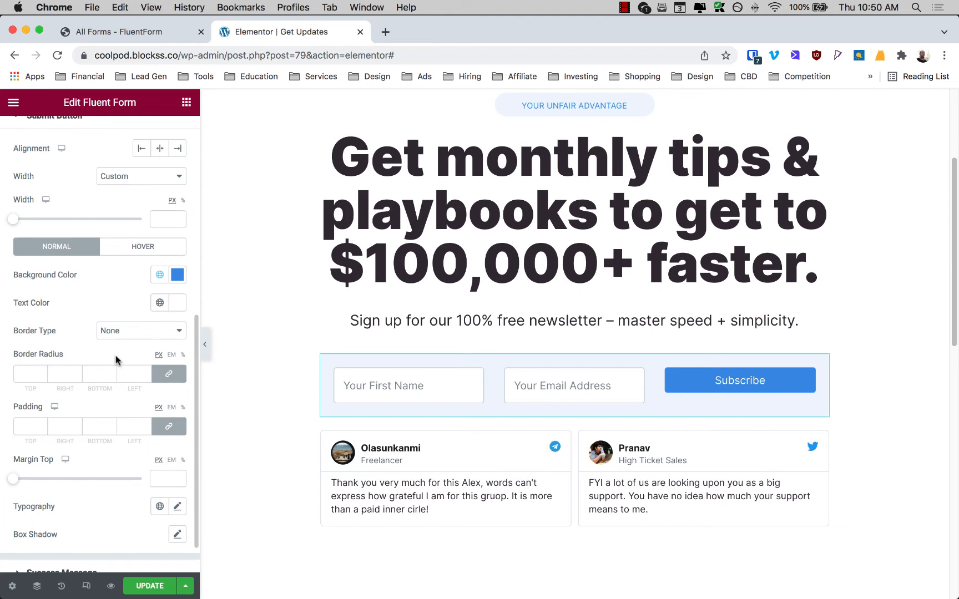
scroll(54, 408, "down", 1)
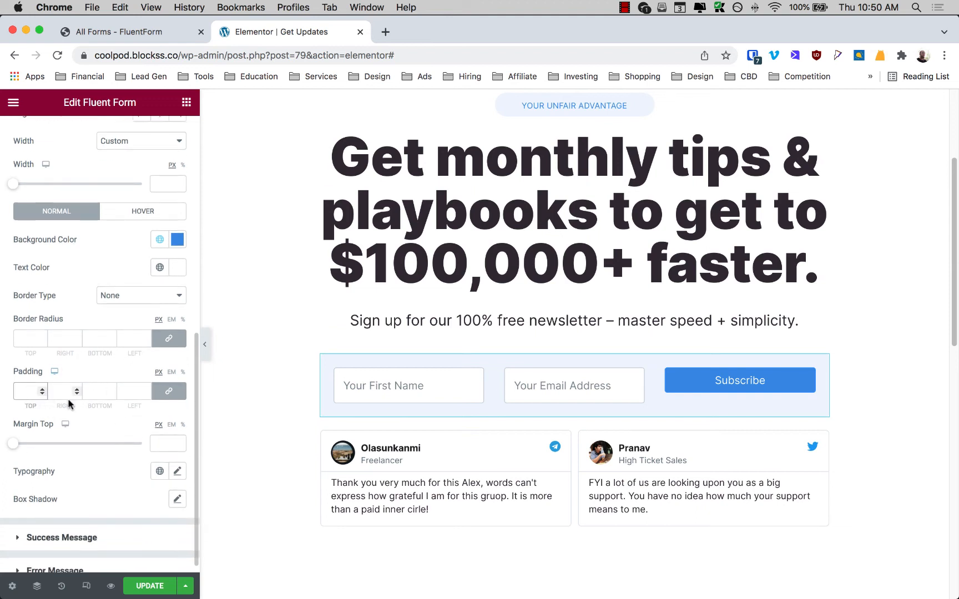
type("4")
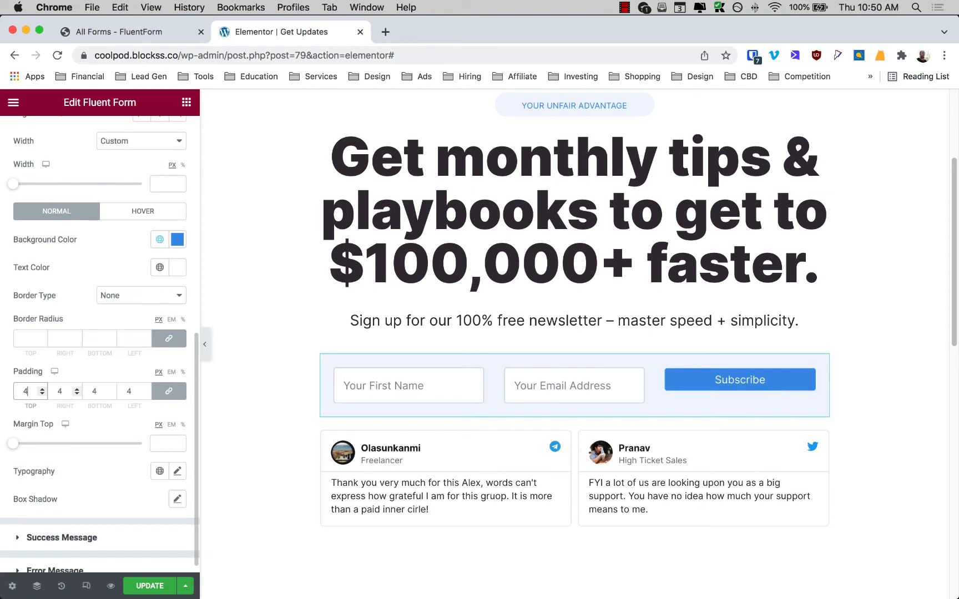
key("BackSpace")
type("14")
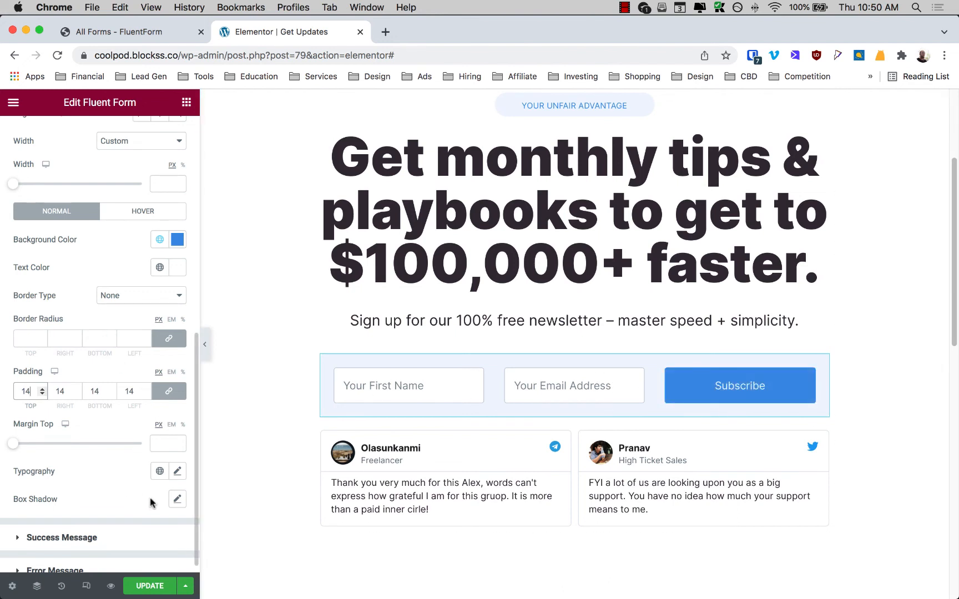
- Make the submit button's text bold through its typography weight, trying 800 and a slightly lighter weight, and check the button's hover effect
left_click(178, 472)
scroll(167, 369, "down", 5)
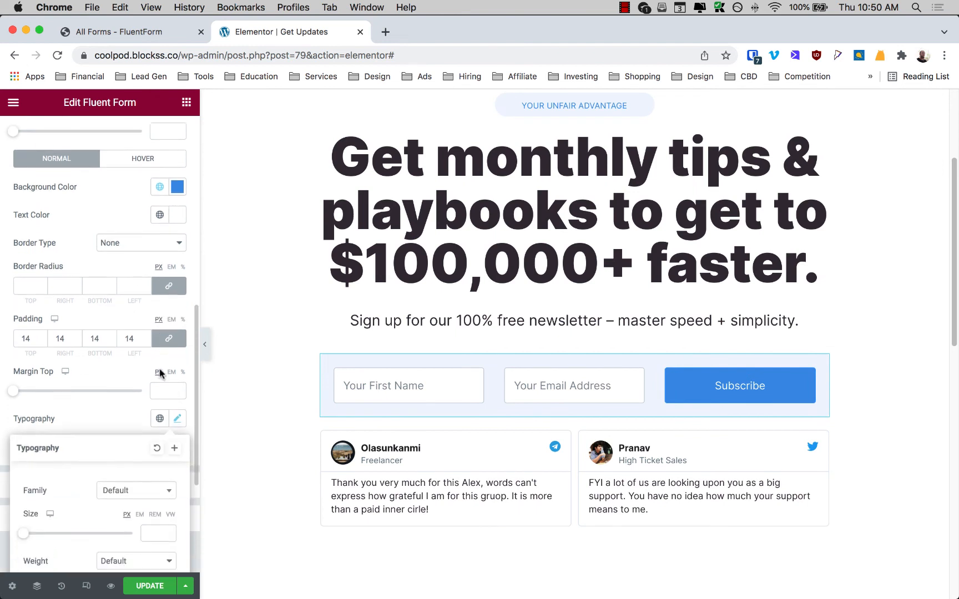
scroll(161, 288, "down", 3)
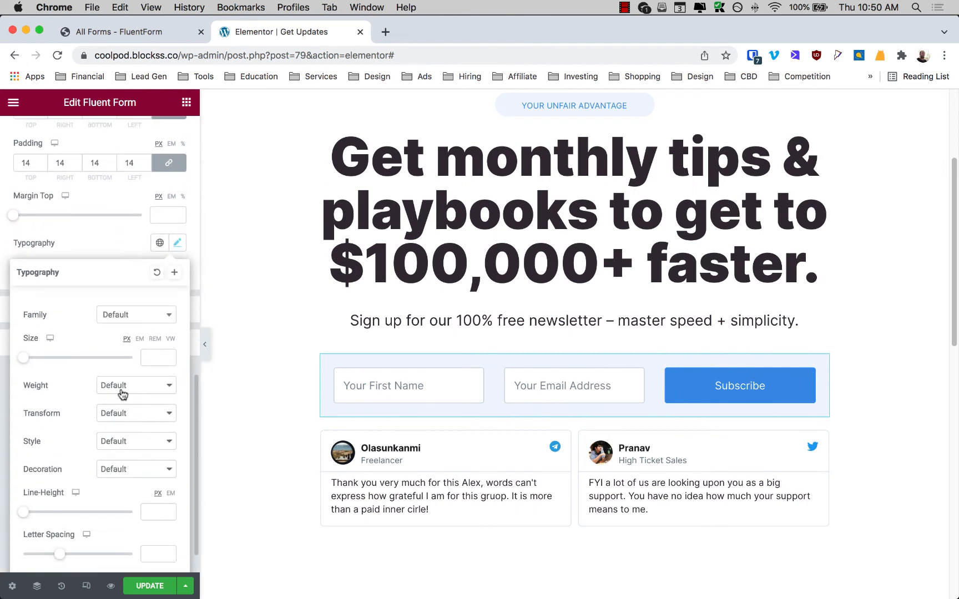
left_click(126, 389)
left_click(123, 362)
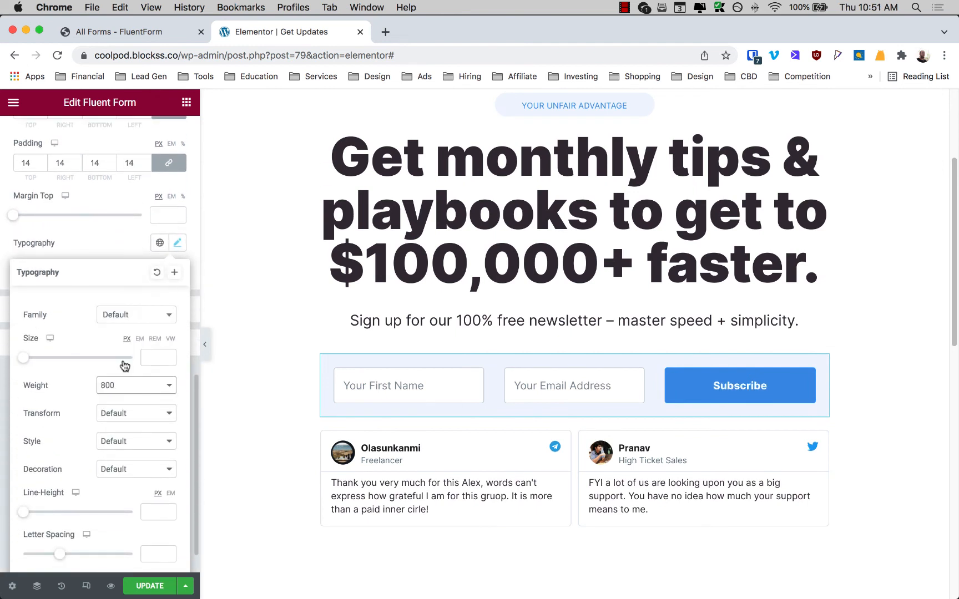
left_click(124, 386)
left_click(124, 380)
left_click(114, 253)
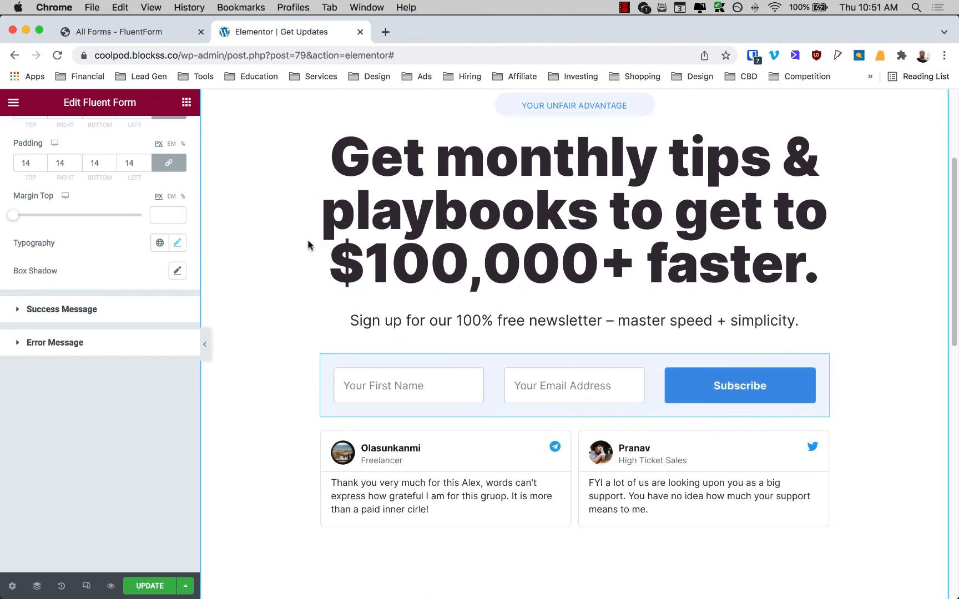
scroll(280, 286, "down", 1)
scroll(291, 276, "up", 4)
scroll(290, 270, "down", 3)
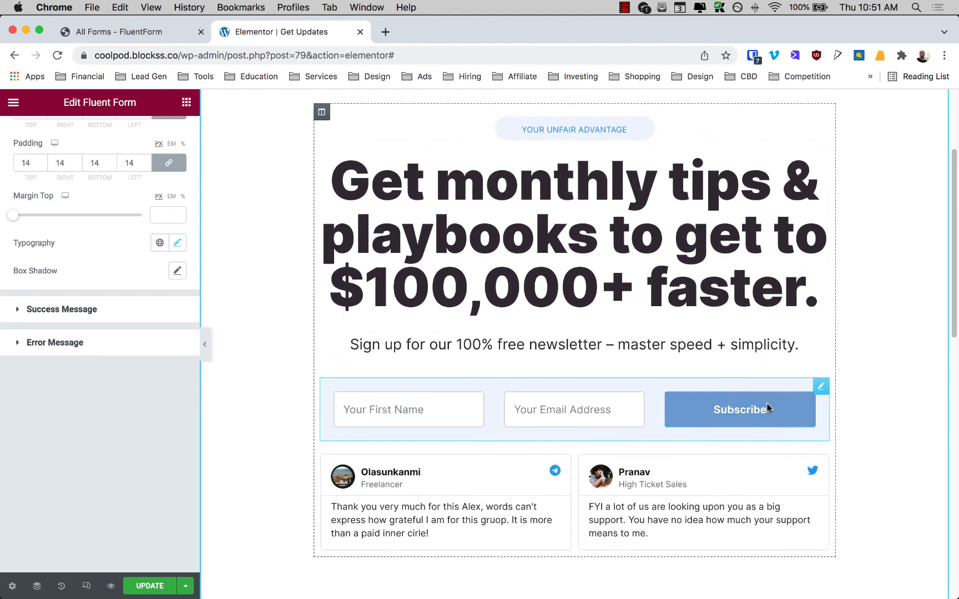
- Link the Fluent Form widget's advanced padding values and set them to 30 px on all sides
scroll(169, 151, "up", 10)
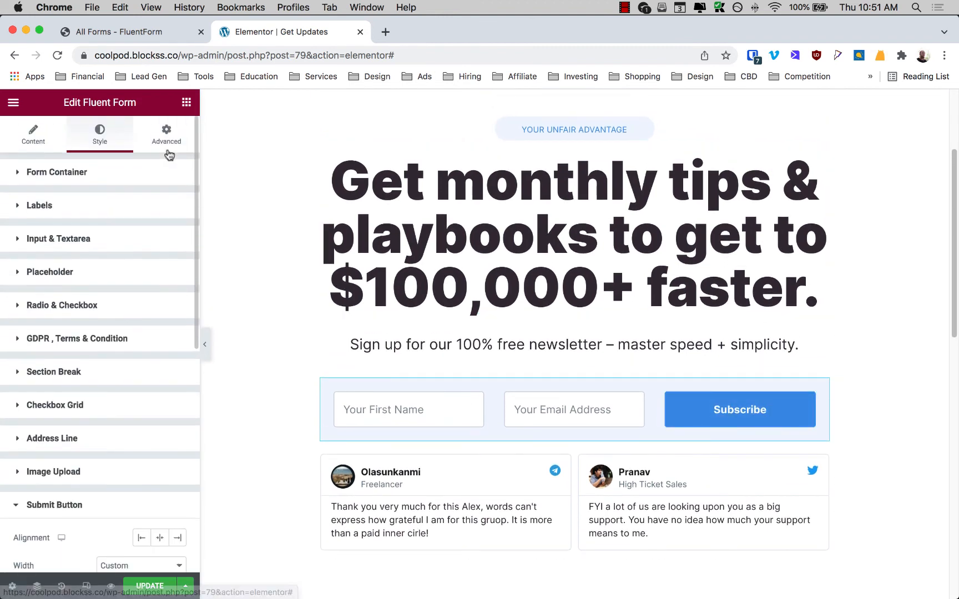
left_click(167, 133)
left_click(12, 272)
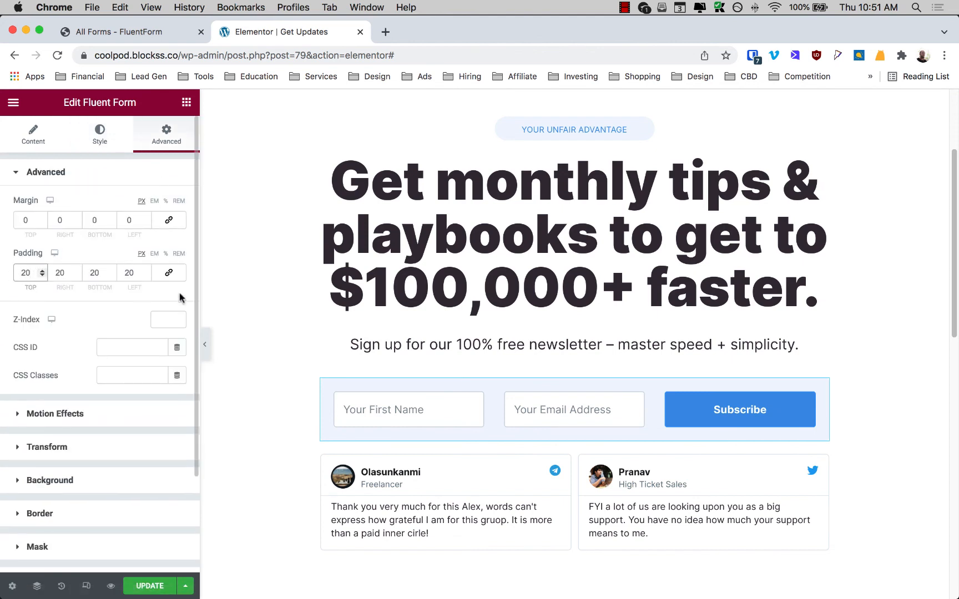
left_click(168, 273)
left_click(25, 274)
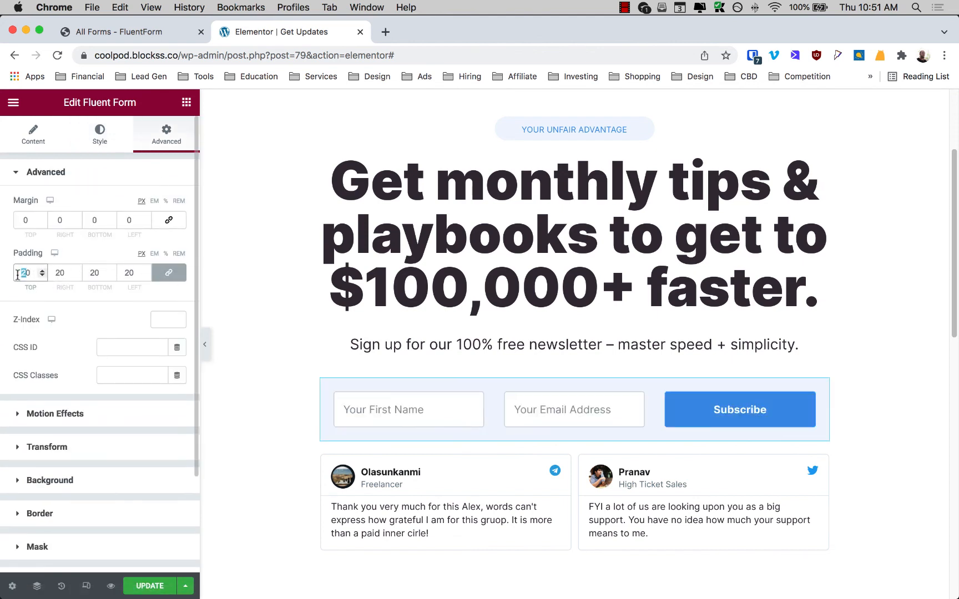
type("3")
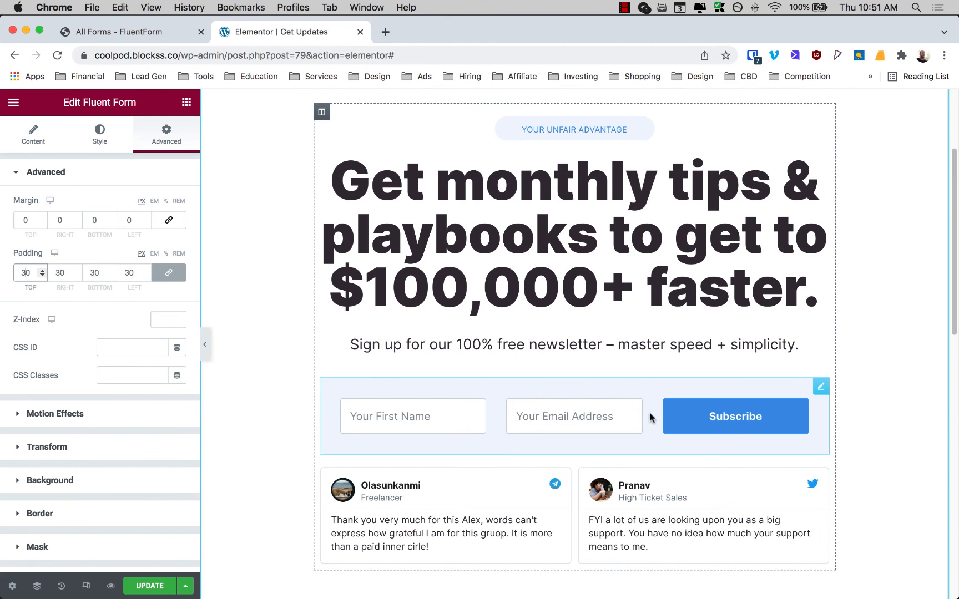
scroll(238, 330, "up", 2)
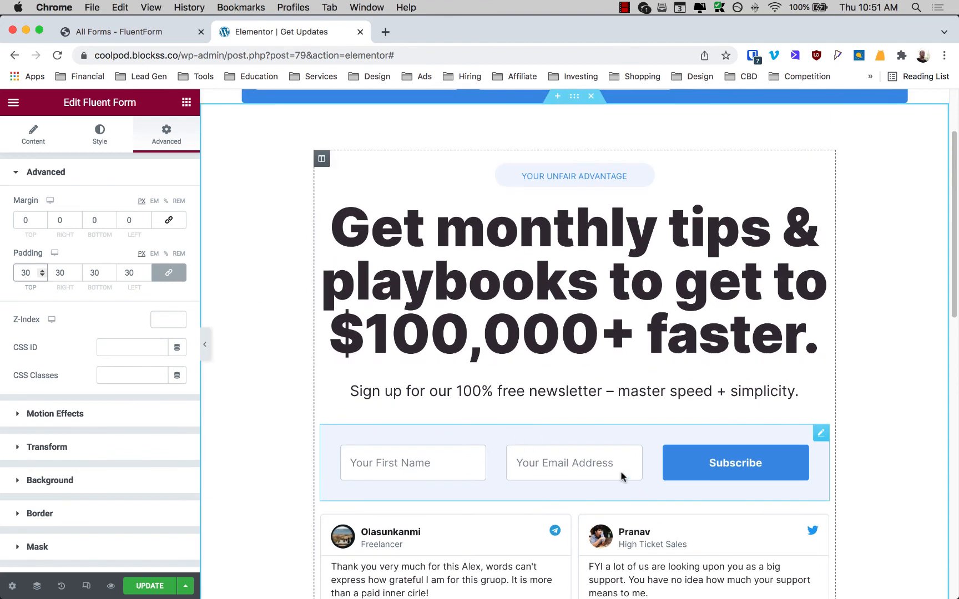
- Update the Get Updates page and open its preview in a new tab to check the styled form
key("super+s")
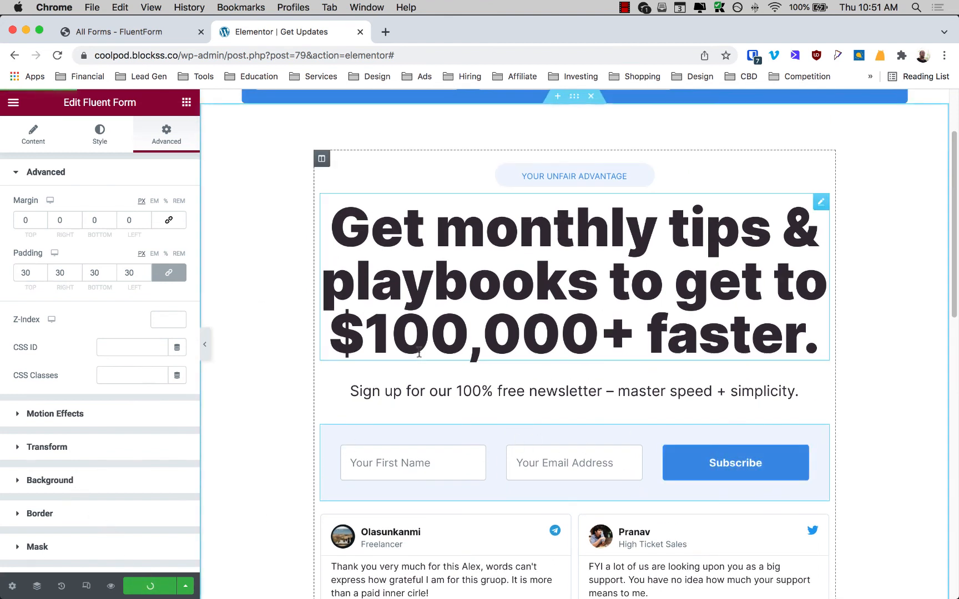
left_click(111, 587)
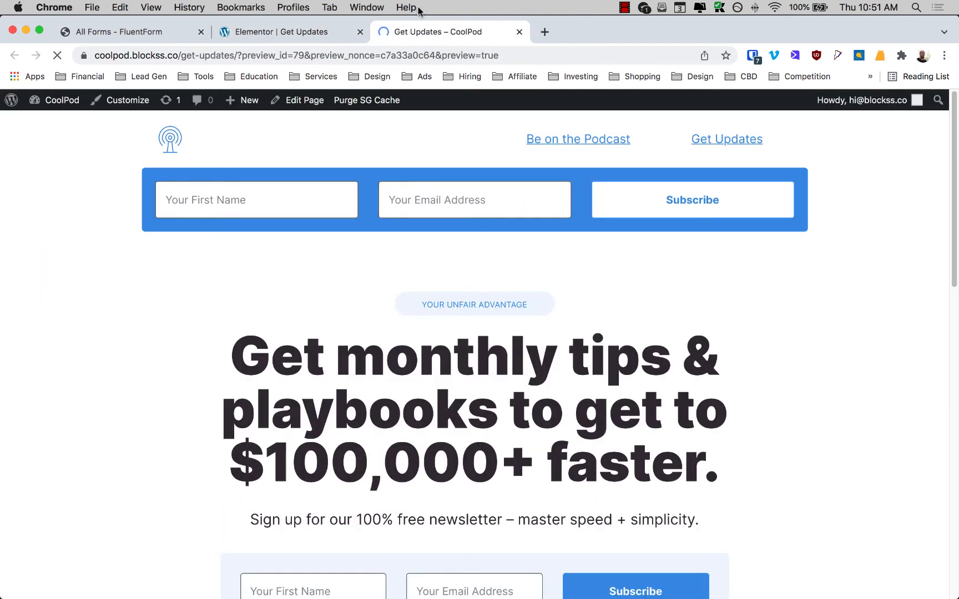
scroll(409, 341, "down", 5)
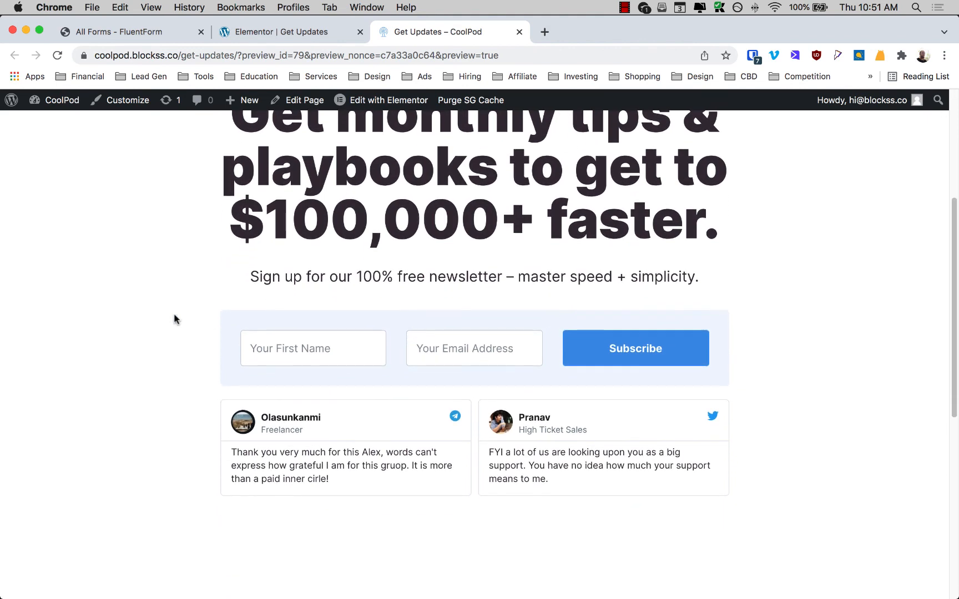
scroll(174, 319, "up", 1)
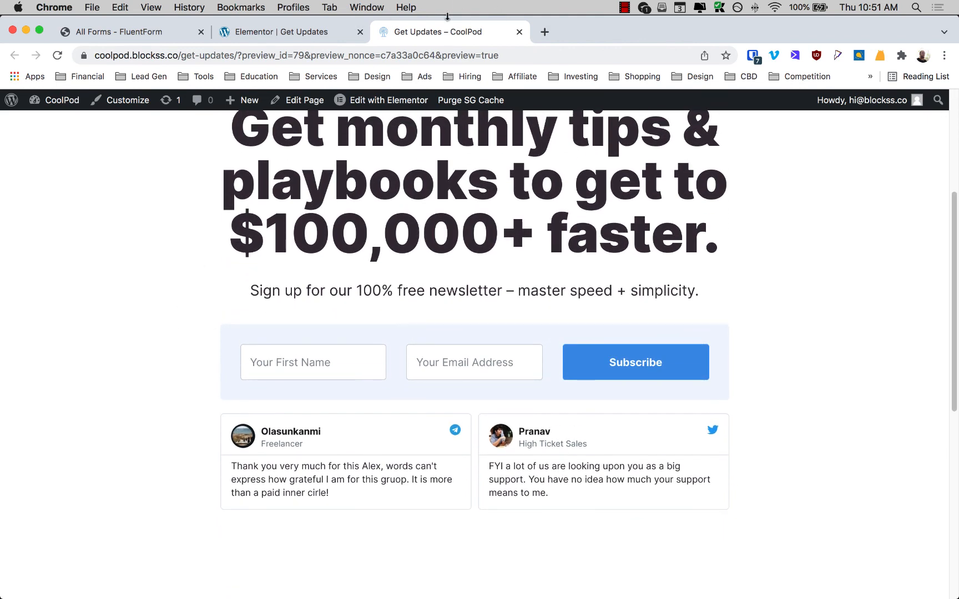
- Return to the Elementor editor and give the Reviews widget an unlinked top margin of 10 px, with the other sides at 0
left_click(317, 31)
scroll(652, 372, "down", 5)
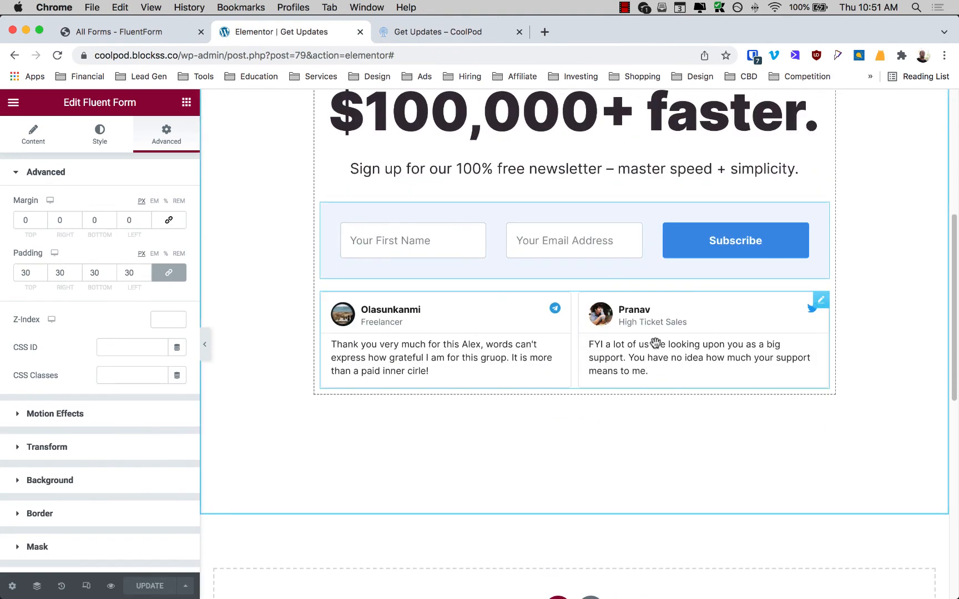
left_click(820, 301)
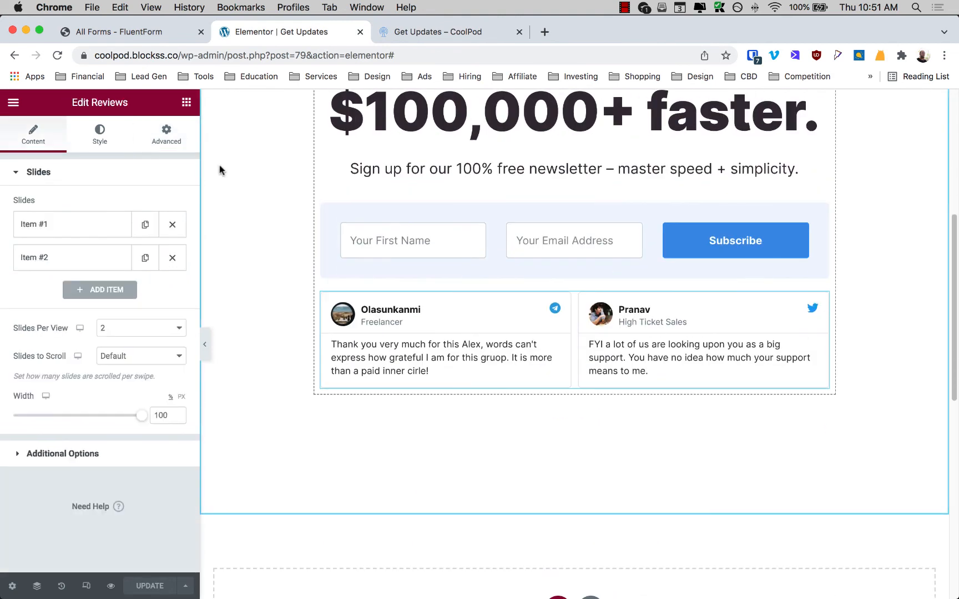
left_click(165, 141)
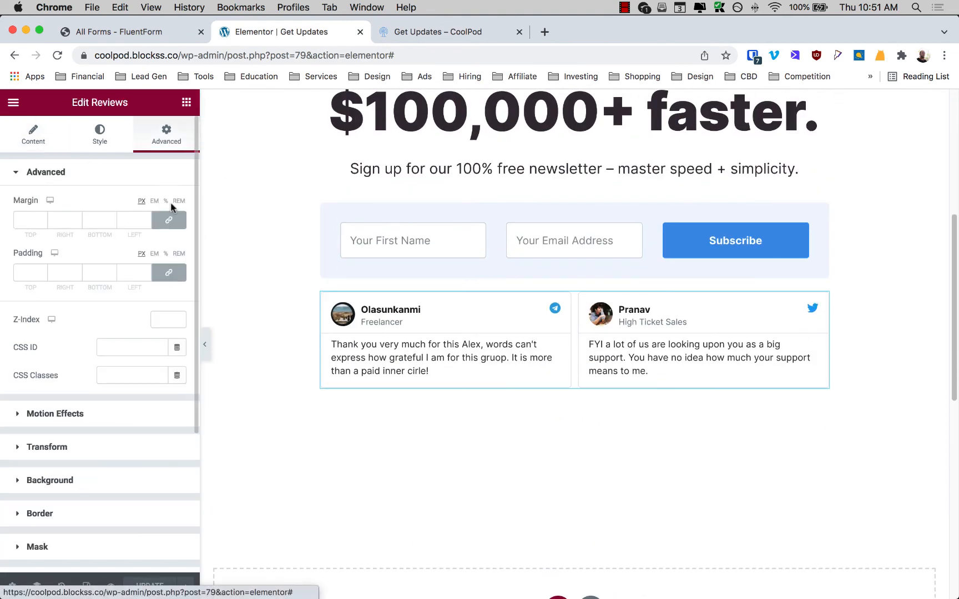
left_click(23, 220)
type("2")
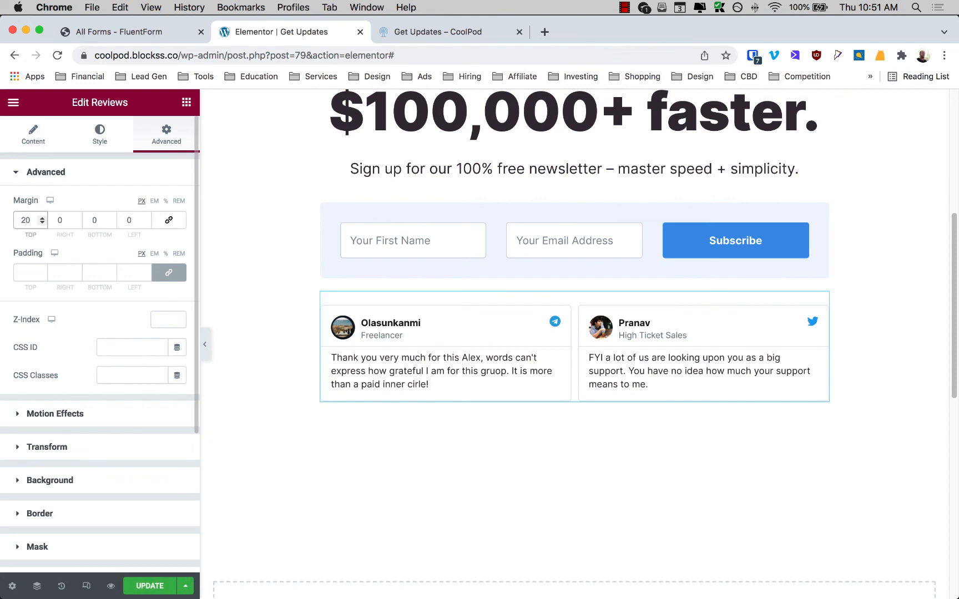
key("BackSpace")
type("1")
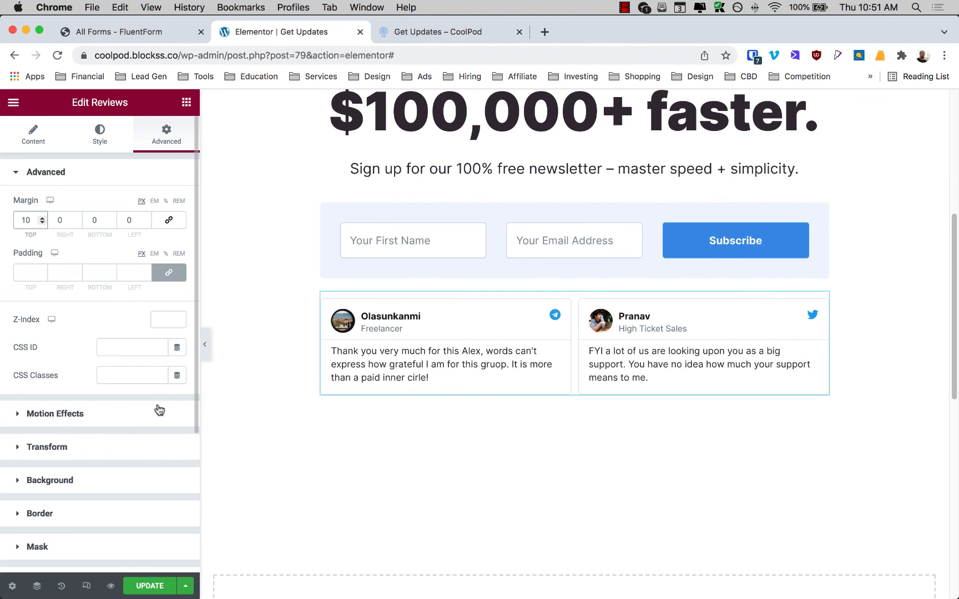
- Update the page and reload its preview to check the spacing between the form and the reviews
left_click(416, 166)
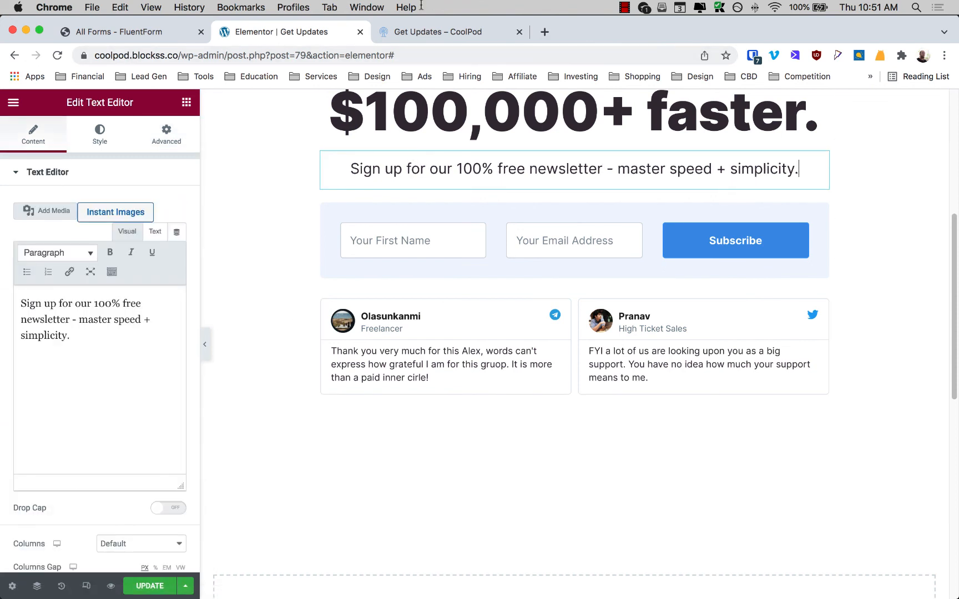
key("super+s")
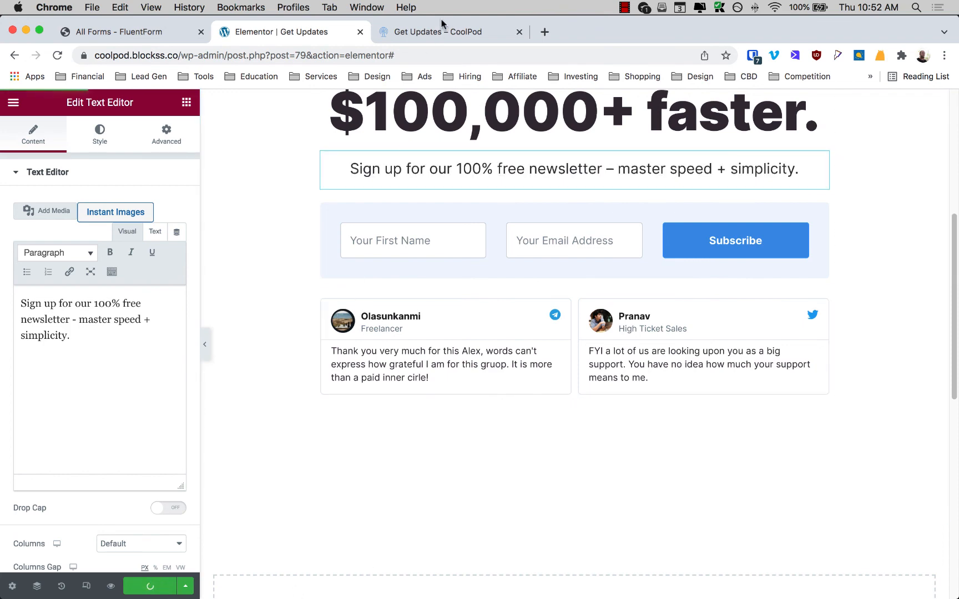
left_click(425, 32)
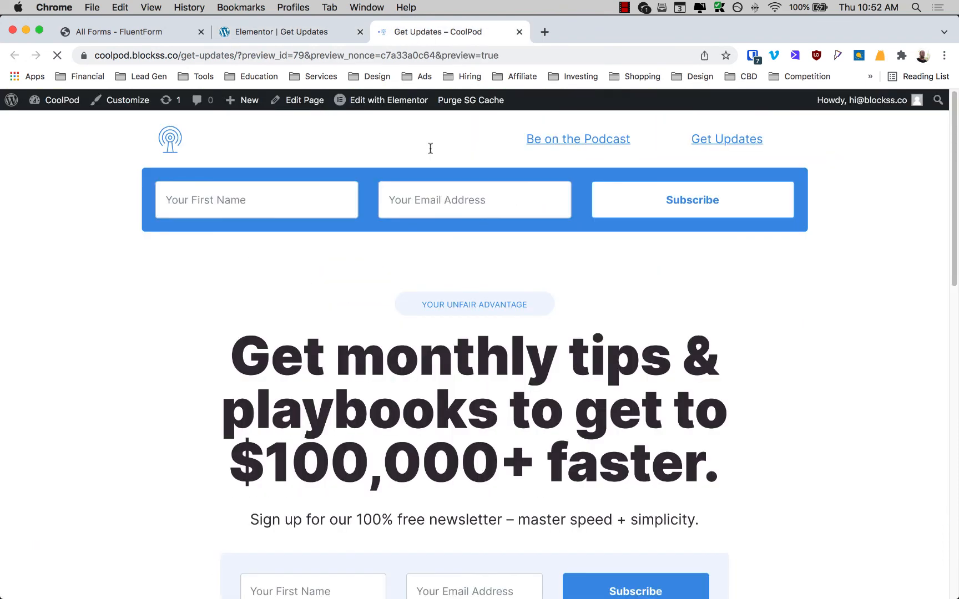
scroll(300, 218, "down", 5)
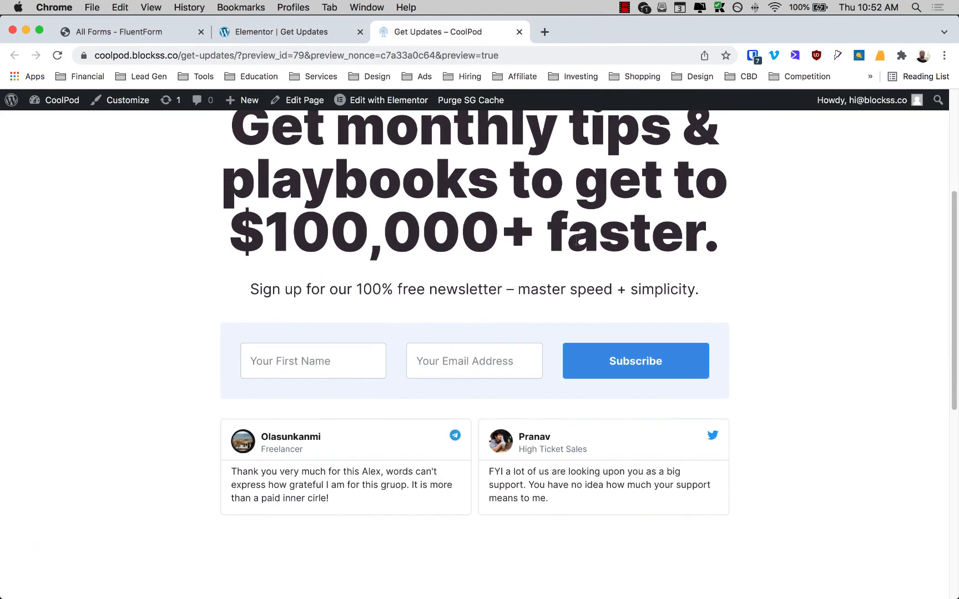
- Check the focus styling of the name and email fields in the preview, compare both forms, and go back to the Fluent Forms list
left_click(308, 355)
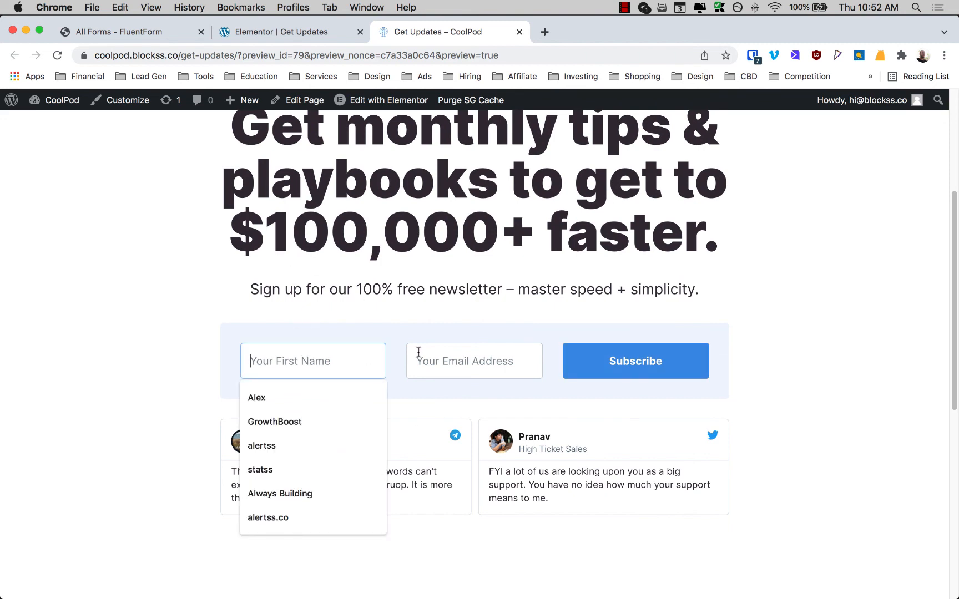
left_click(417, 356)
left_click(758, 362)
scroll(178, 207, "up", 4)
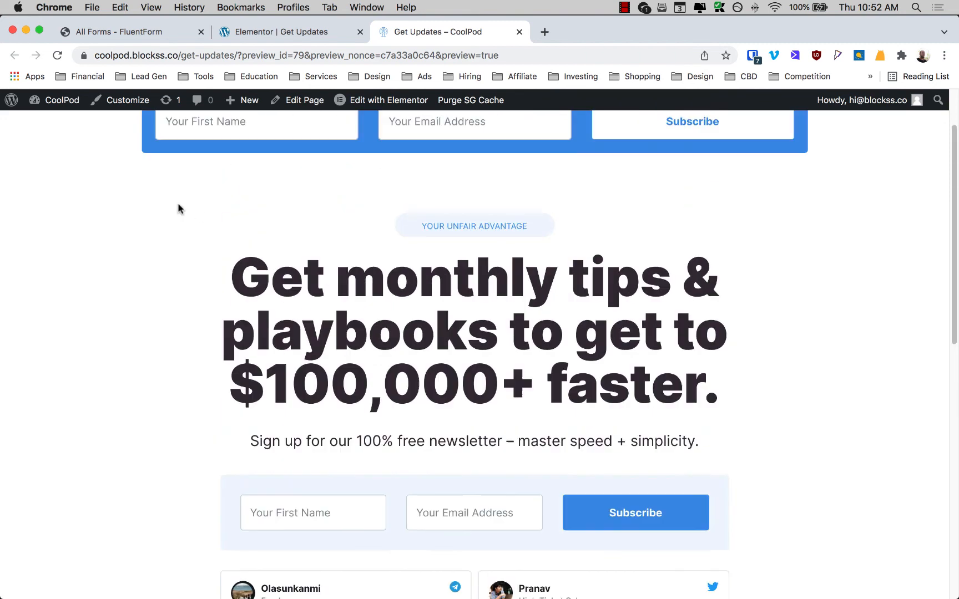
scroll(345, 332, "down", 3)
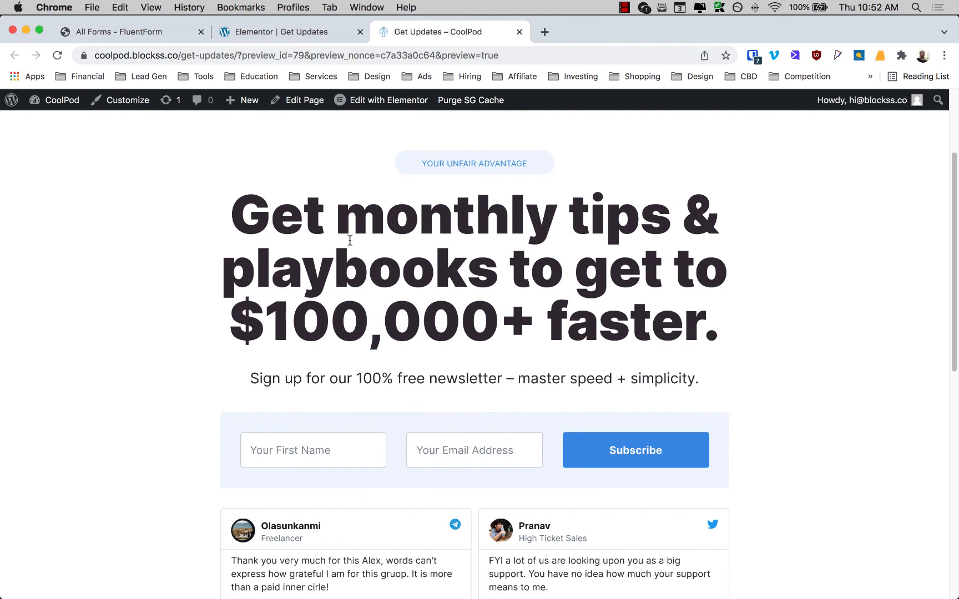
scroll(187, 302, "up", 3)
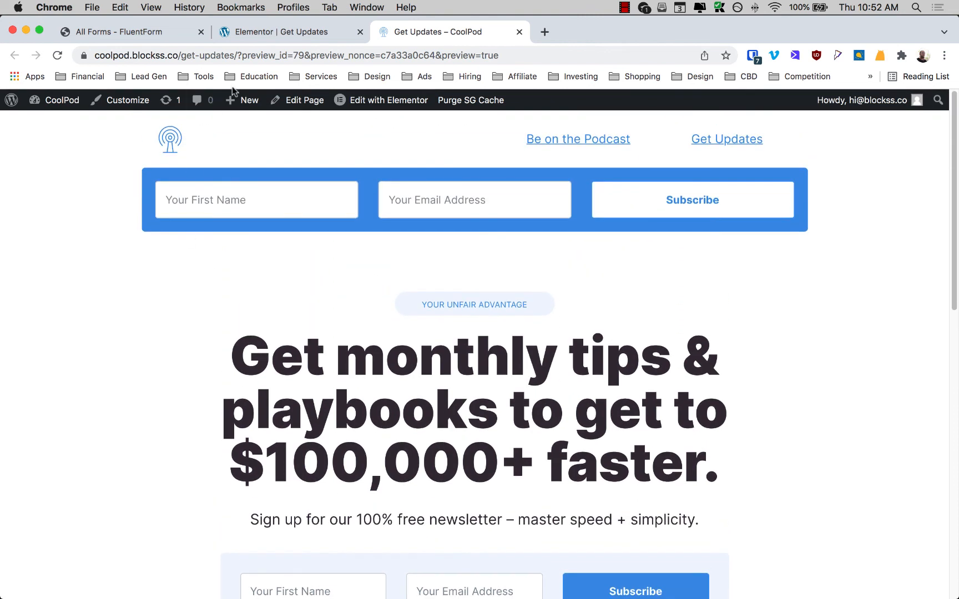
left_click(148, 32)
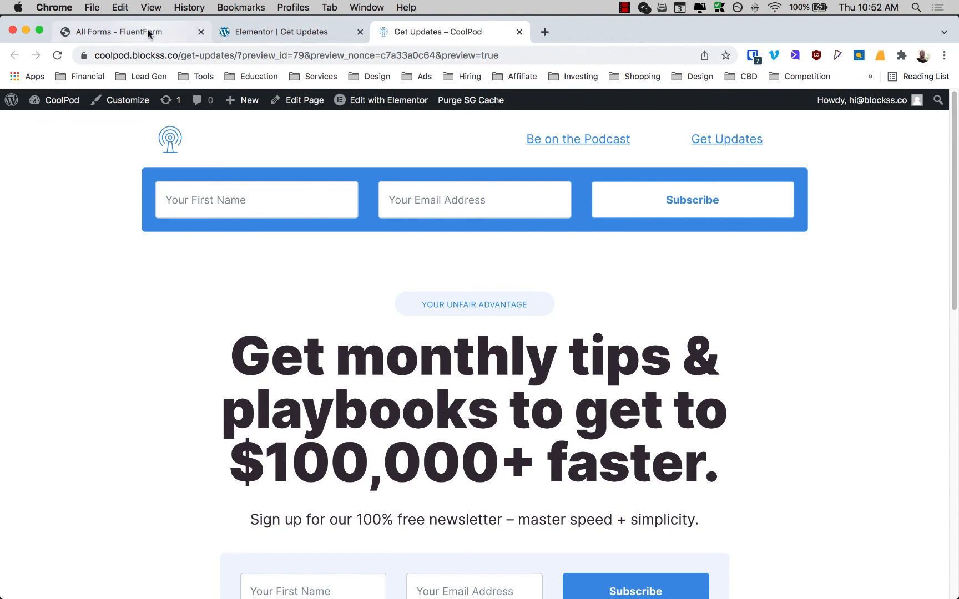